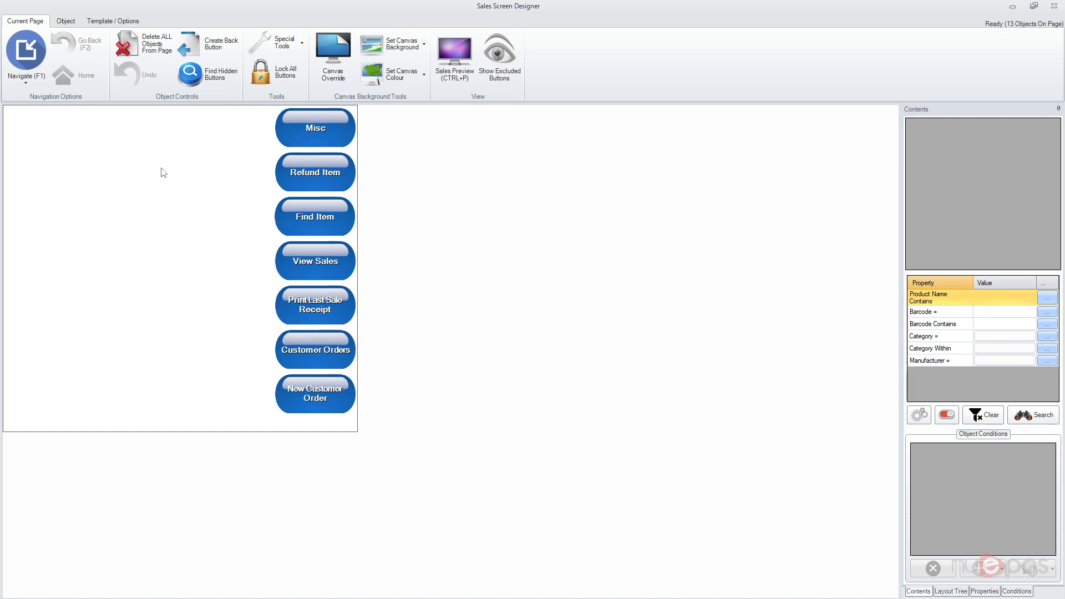
Step: Create a blue glossy photo button and fit it into the canvas's upper-left corner
{"action": "left_click", "coordinate": [65, 21]}
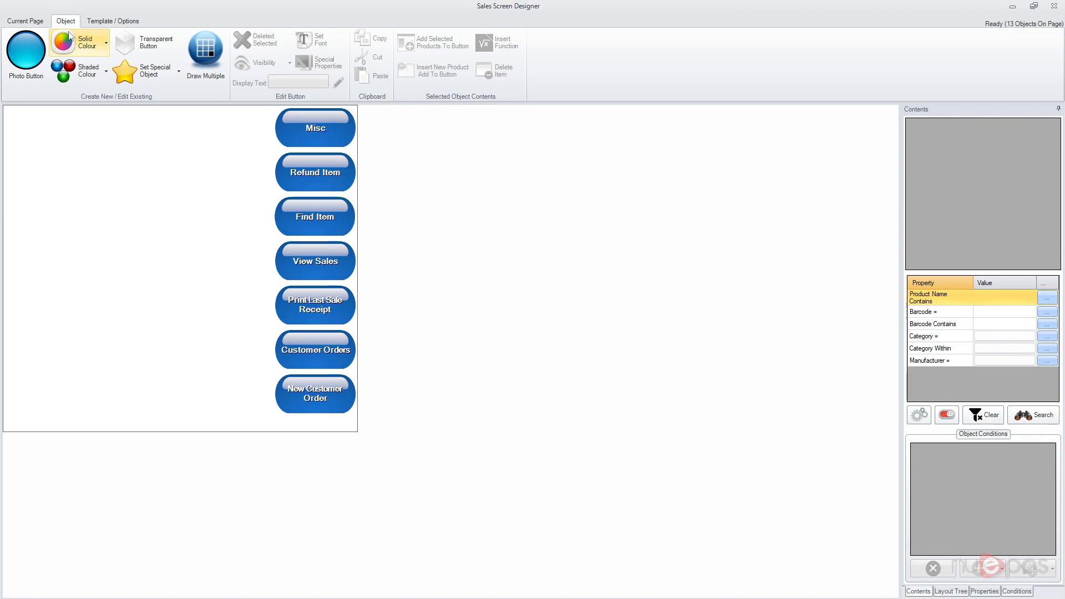
{"action": "left_click", "coordinate": [40, 57]}
{"action": "scroll", "coordinate": [355, 322], "scroll_direction": "down", "scroll_amount": 5}
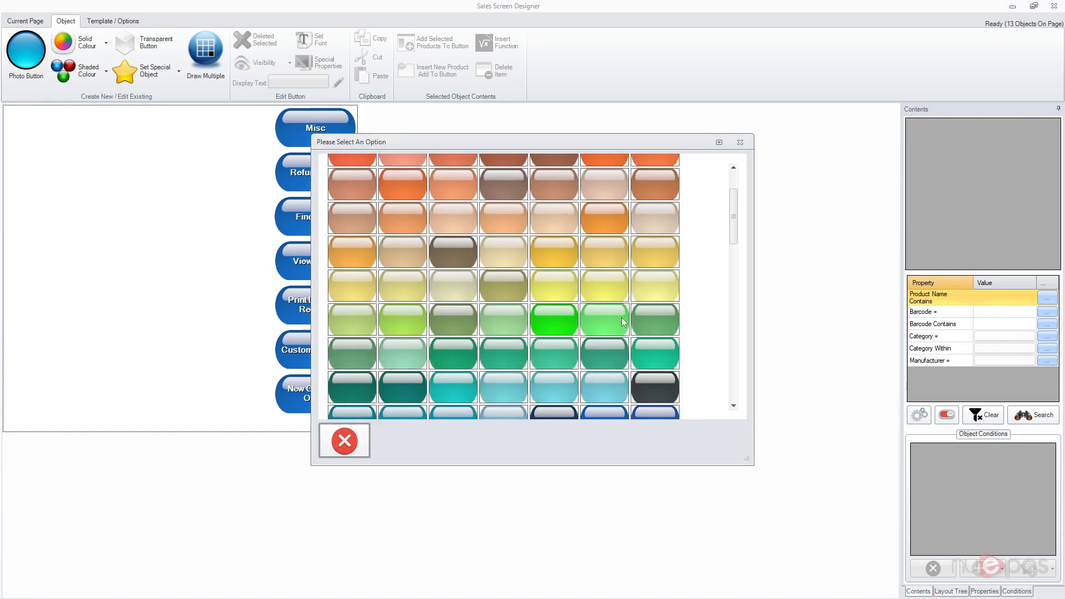
{"action": "left_click", "coordinate": [350, 325]}
{"action": "left_click_drag", "start_coordinate": [100, 189], "coordinate": [48, 141]}
{"action": "left_click_drag", "start_coordinate": [123, 172], "coordinate": [101, 164]}
{"action": "left_click", "coordinate": [98, 194]}
{"action": "left_click", "coordinate": [76, 141]}
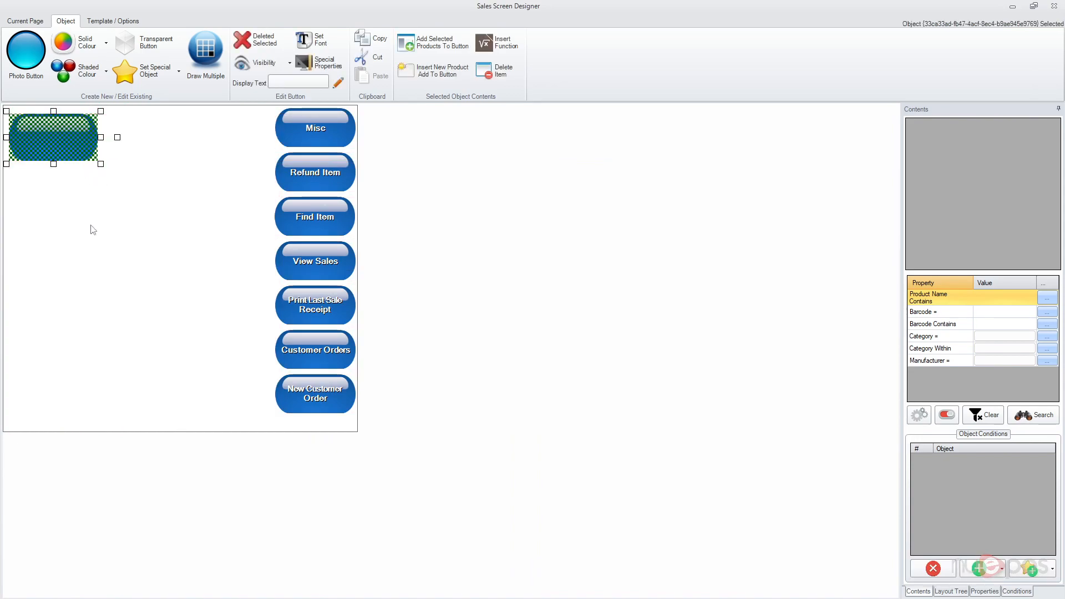
Step: Duplicate the blue button and place the copy further down the canvas's left edge
{"action": "right_click", "coordinate": [74, 140]}
{"action": "left_click", "coordinate": [126, 146]}
{"action": "right_click", "coordinate": [91, 220]}
{"action": "mouse_move", "coordinate": [140, 254]}
{"action": "left_click", "coordinate": [287, 255]}
{"action": "left_click_drag", "start_coordinate": [65, 162], "coordinate": [65, 247]}
Step: Paste four more copies of the blue button and arrange them into a column of six along the canvas's left edge
{"action": "key", "text": "ctrl+v"}
{"action": "left_click", "coordinate": [96, 306]}
{"action": "left_click", "coordinate": [59, 238]}
{"action": "key", "text": "ctrl+v"}
{"action": "left_click_drag", "start_coordinate": [62, 187], "coordinate": [61, 291]}
{"action": "key", "text": "ctrl+v"}
{"action": "left_click_drag", "start_coordinate": [71, 181], "coordinate": [65, 344]}
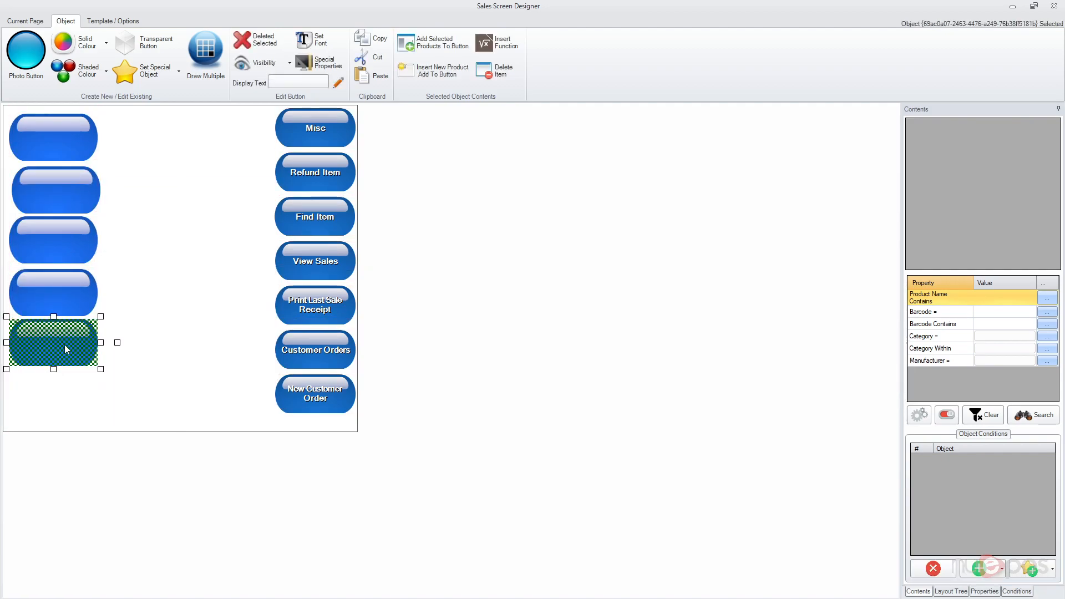
{"action": "key", "text": "ctrl+v"}
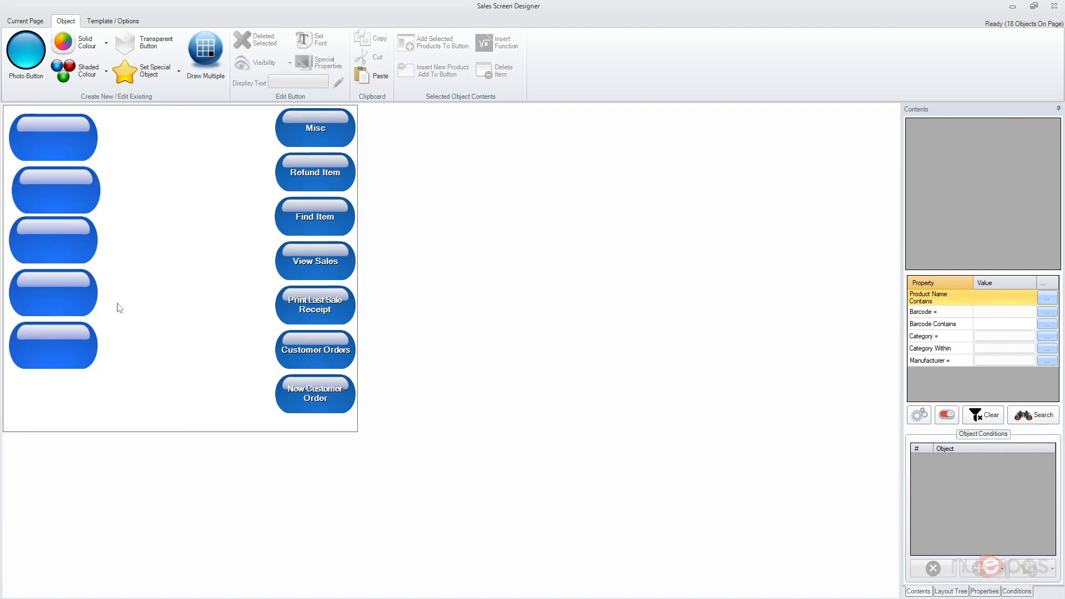
{"action": "left_click_drag", "start_coordinate": [53, 345], "coordinate": [50, 396]}
Step: Align the six blue buttons horizontally and space them evenly down the column
{"action": "left_click_drag", "start_coordinate": [56, 188], "coordinate": [52, 187]}
{"action": "left_click", "coordinate": [57, 241]}
{"action": "left_click", "coordinate": [58, 294]}
{"action": "left_click_drag", "start_coordinate": [60, 352], "coordinate": [60, 354]}
{"action": "left_click", "coordinate": [61, 395]}
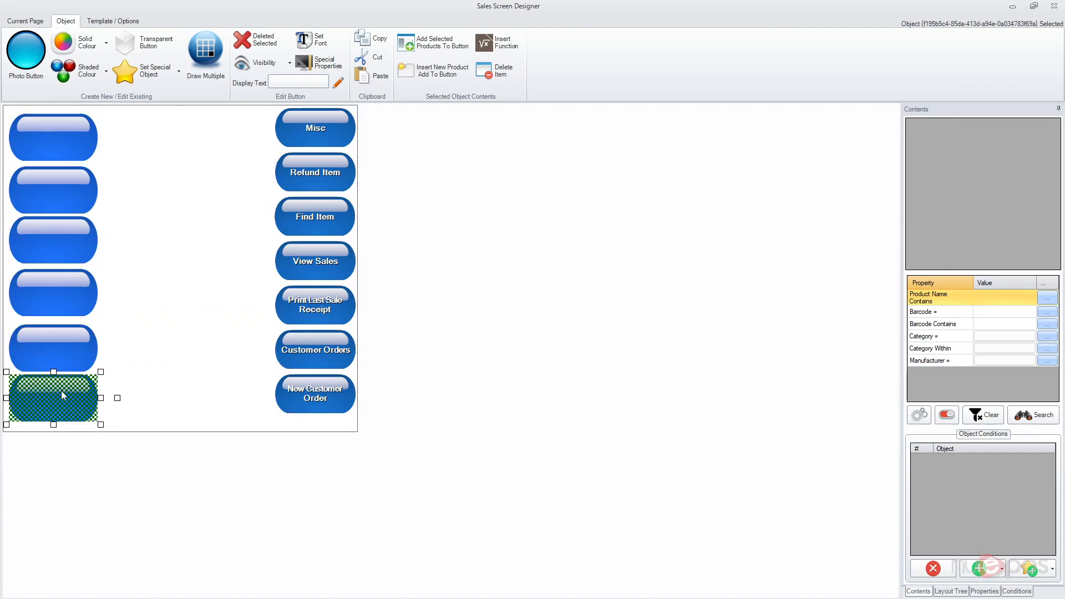
{"action": "left_click", "coordinate": [160, 352]}
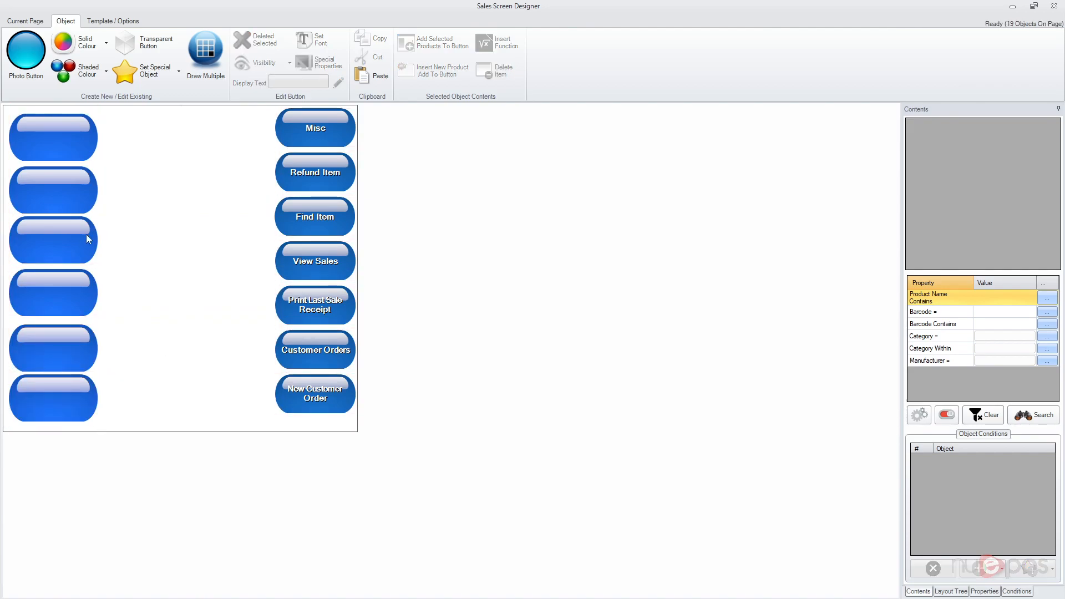
{"action": "left_click", "coordinate": [65, 185]}
{"action": "left_click_drag", "start_coordinate": [91, 236], "coordinate": [91, 238]}
{"action": "left_click", "coordinate": [73, 291]}
{"action": "left_click", "coordinate": [75, 345]}
{"action": "left_click", "coordinate": [149, 381]}
{"action": "left_click_drag", "start_coordinate": [75, 403], "coordinate": [76, 406]}
{"action": "left_click", "coordinate": [138, 368]}
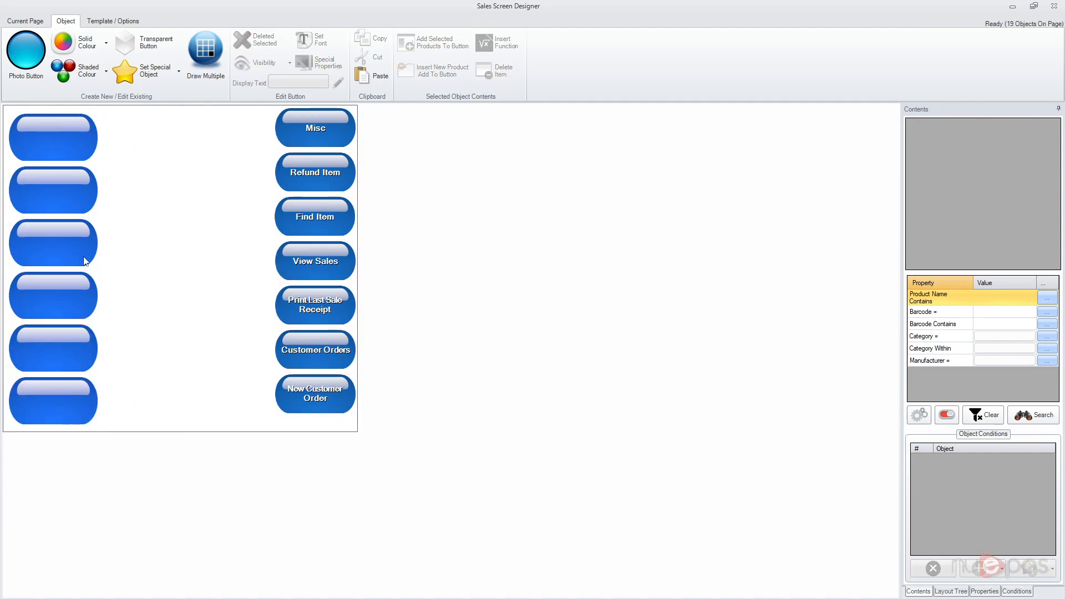
Step: Set the display text of the first two blue buttons to Tab 1 and Tab 2
{"action": "left_click", "coordinate": [62, 124]}
{"action": "left_click", "coordinate": [279, 83]}
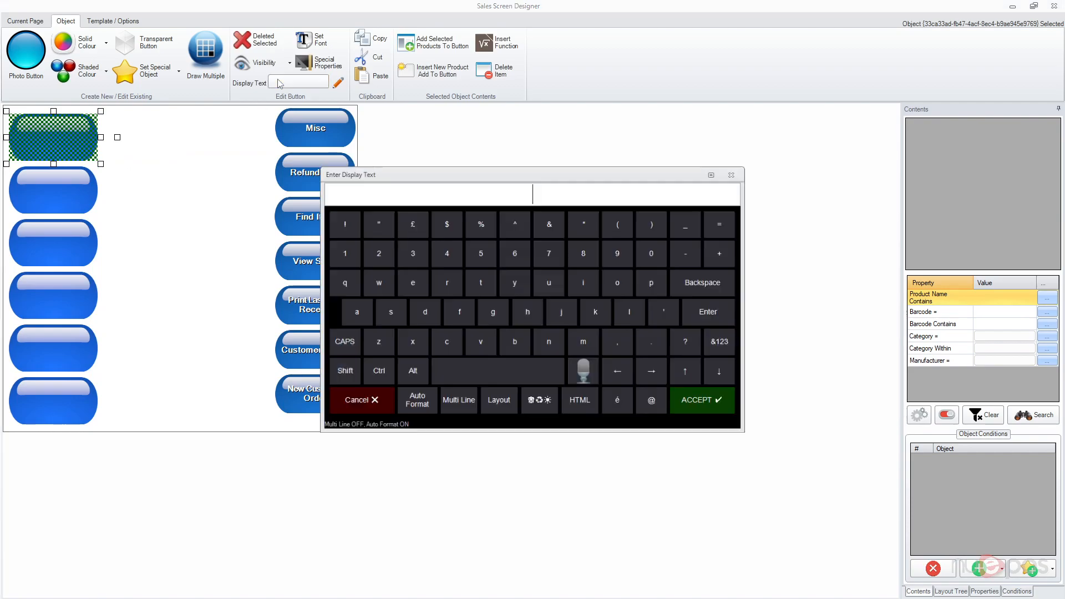
{"action": "type", "text": "tab 1"}
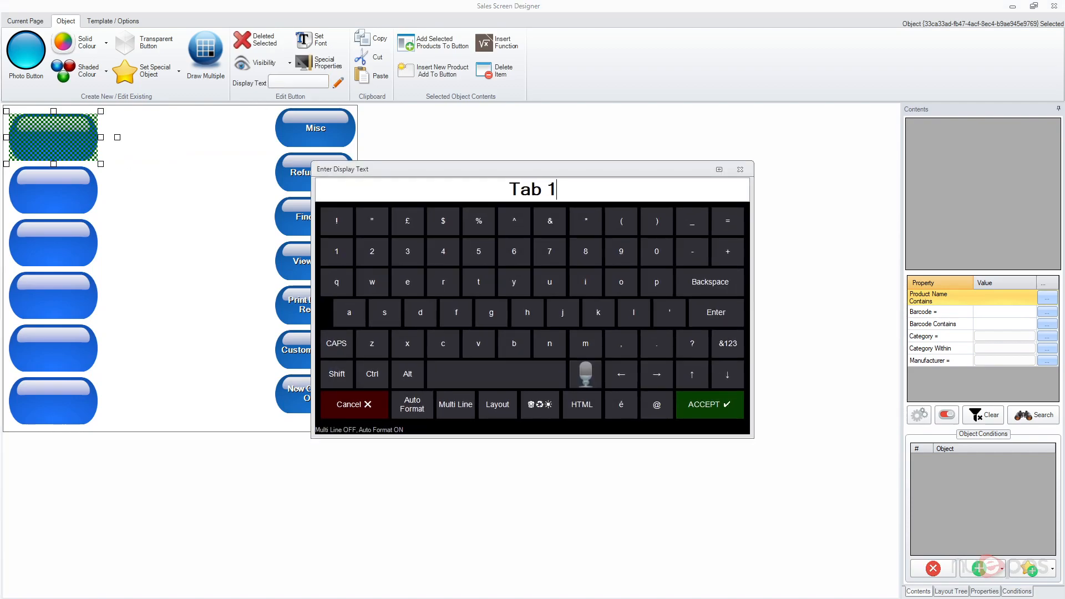
{"action": "key", "text": "Return"}
{"action": "left_click", "coordinate": [61, 182]}
{"action": "left_click", "coordinate": [311, 81]}
{"action": "type", "text": "tab 2"}
{"action": "key", "text": "Return"}
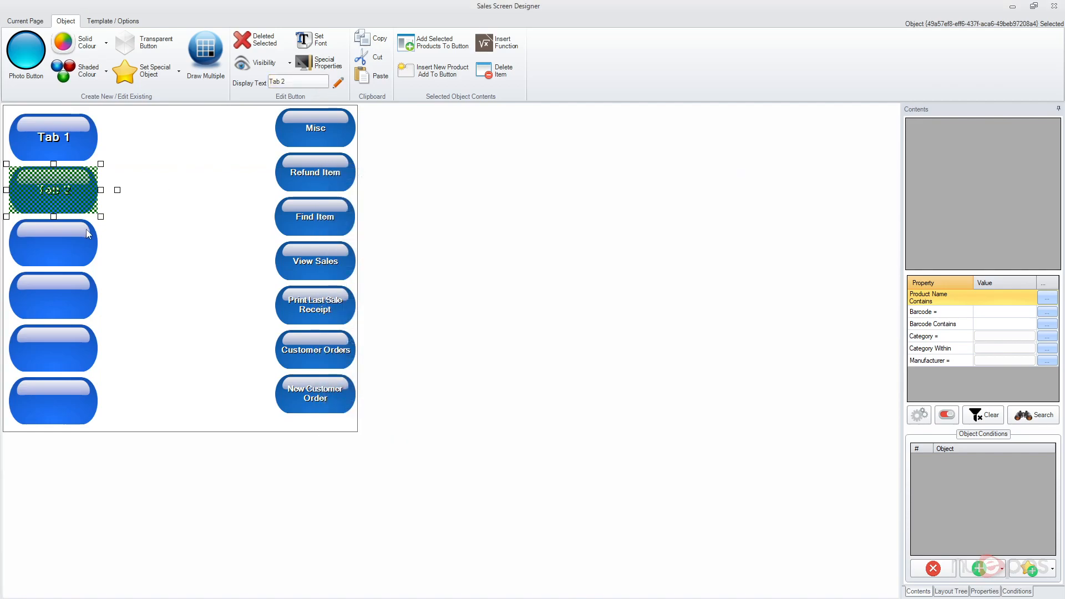
Step: Set the display text of the third and fourth blue buttons to Tab 3 and Tab 4
{"action": "left_click", "coordinate": [298, 82]}
{"action": "type", "text": "tab "}
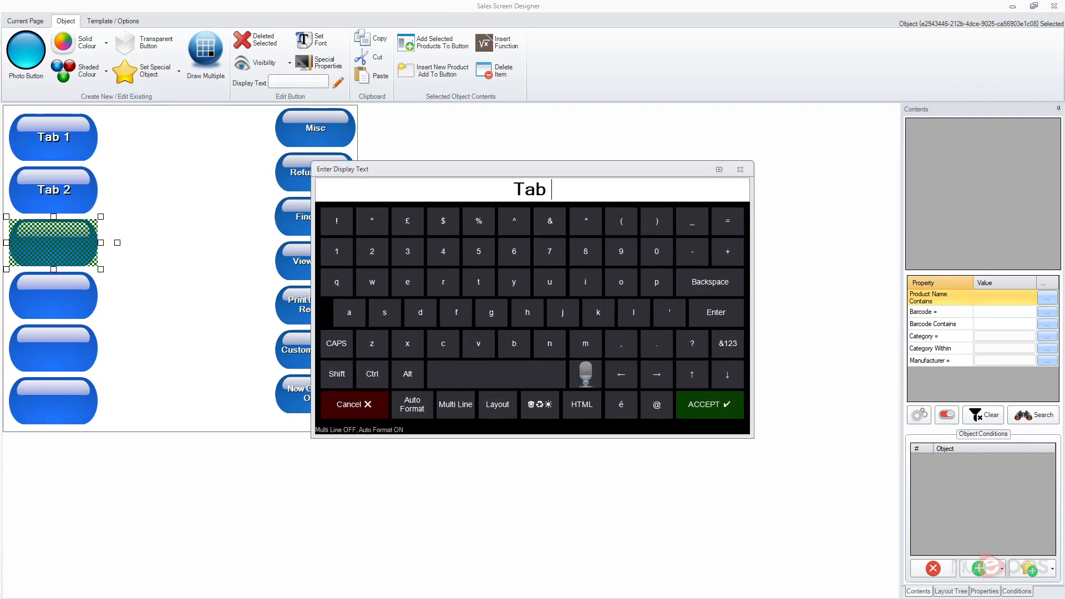
{"action": "type", "text": "3"}
{"action": "key", "text": "Return"}
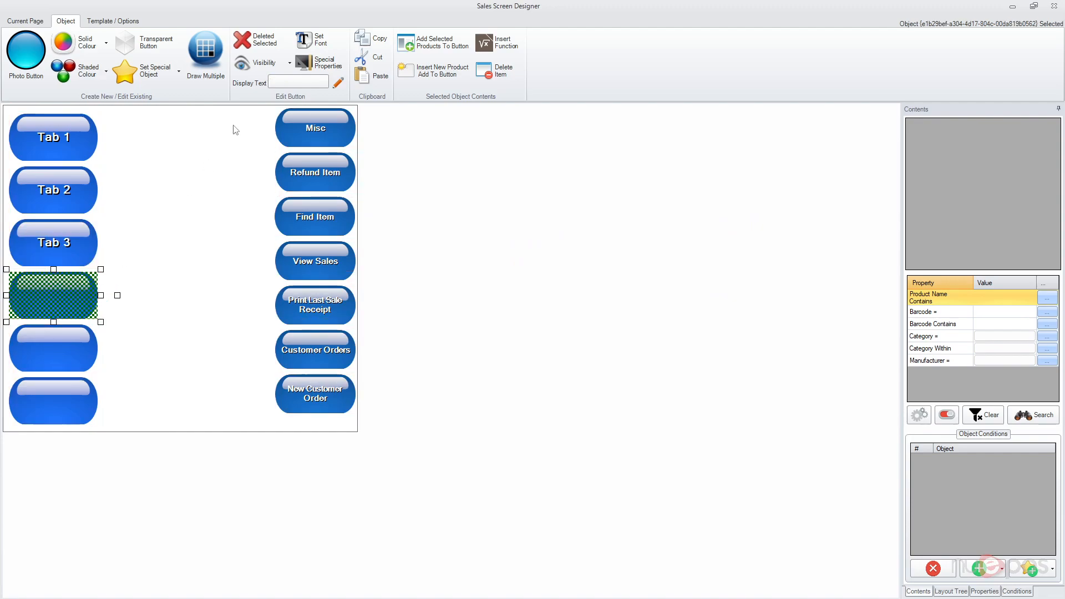
{"action": "left_click", "coordinate": [284, 83]}
{"action": "type", "text": "tab 4"}
{"action": "key", "text": "Return"}
Step: Set the display text of the fifth and sixth blue buttons to Tab 5 and Tab 6
{"action": "left_click", "coordinate": [300, 83]}
{"action": "type", "text": "tab 5"}
{"action": "key", "text": "Return"}
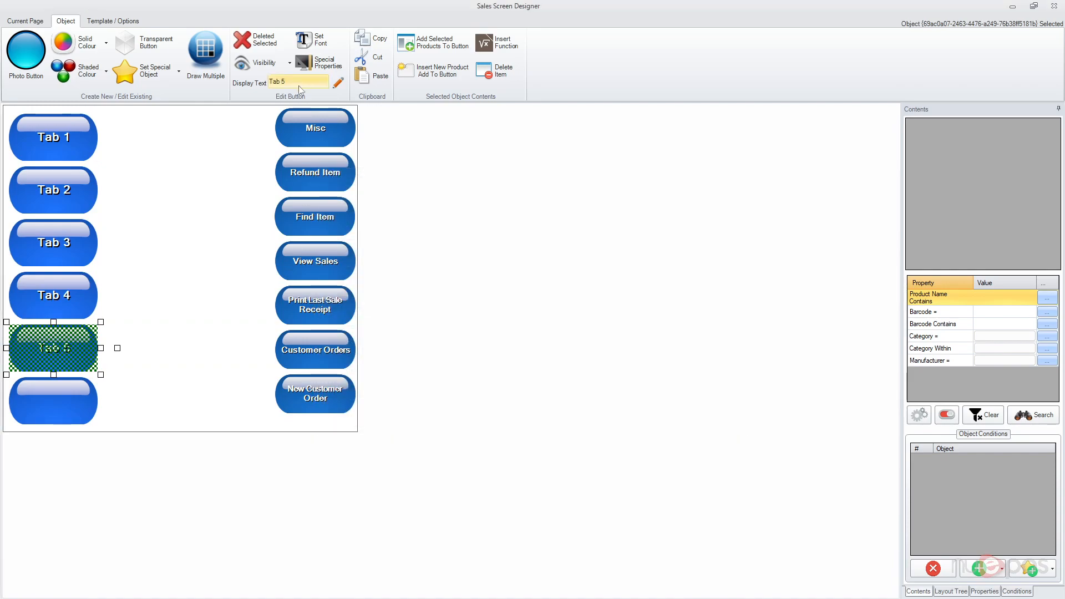
{"action": "left_click", "coordinate": [66, 404]}
{"action": "left_click", "coordinate": [287, 81]}
{"action": "type", "text": "Tab 6"}
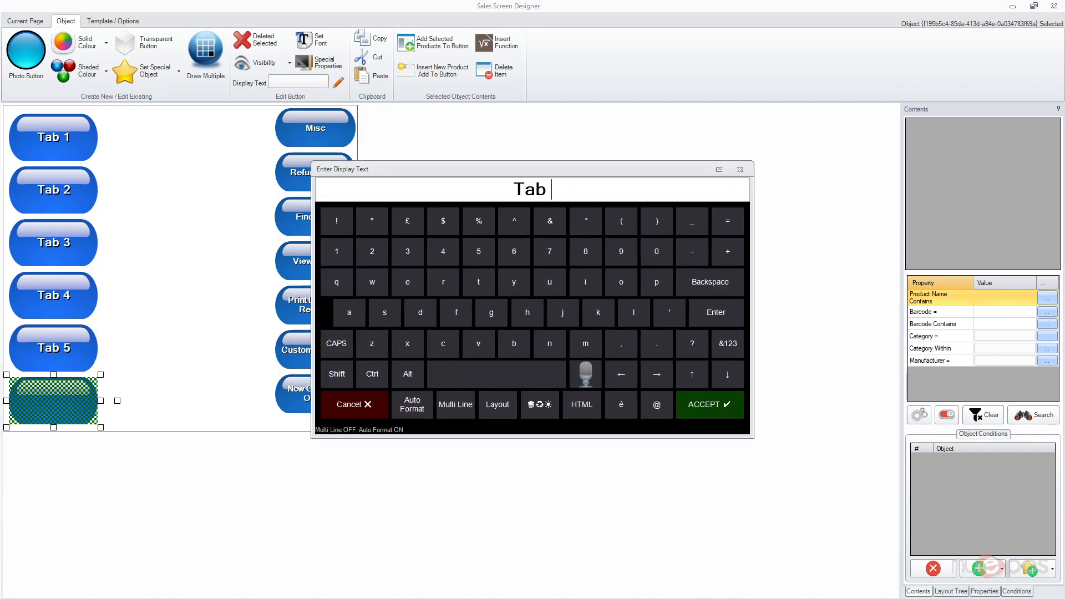
{"action": "key", "text": "Return"}
Step: Make all six tab buttons permanent buttons and check the setting on Tab 2
{"action": "left_click_drag", "start_coordinate": [153, 115], "coordinate": [56, 402]}
{"action": "right_click", "coordinate": [43, 136]}
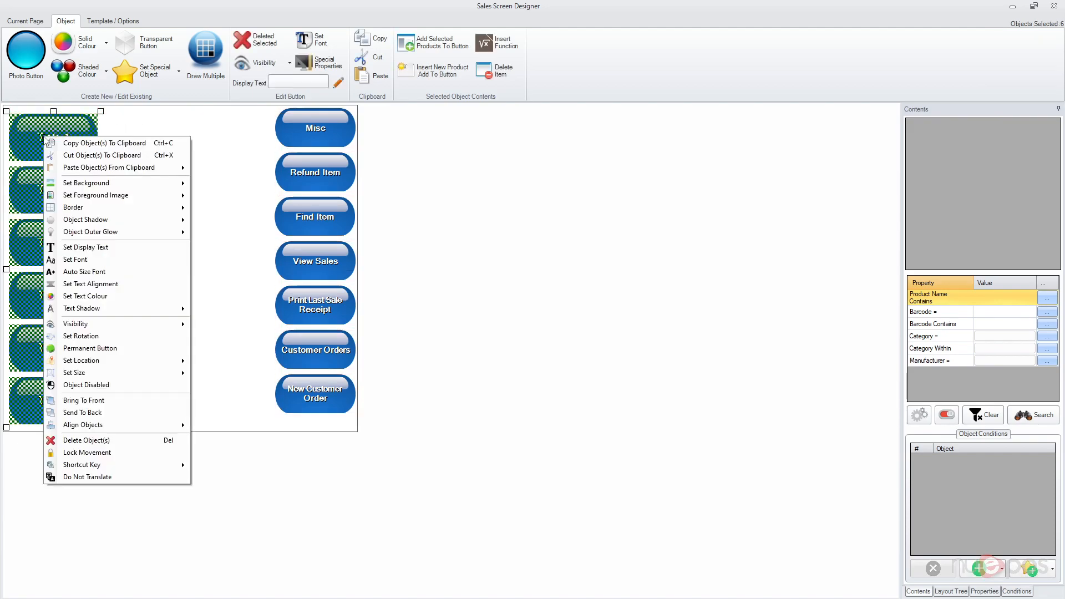
{"action": "left_click", "coordinate": [93, 353]}
{"action": "left_click", "coordinate": [121, 300]}
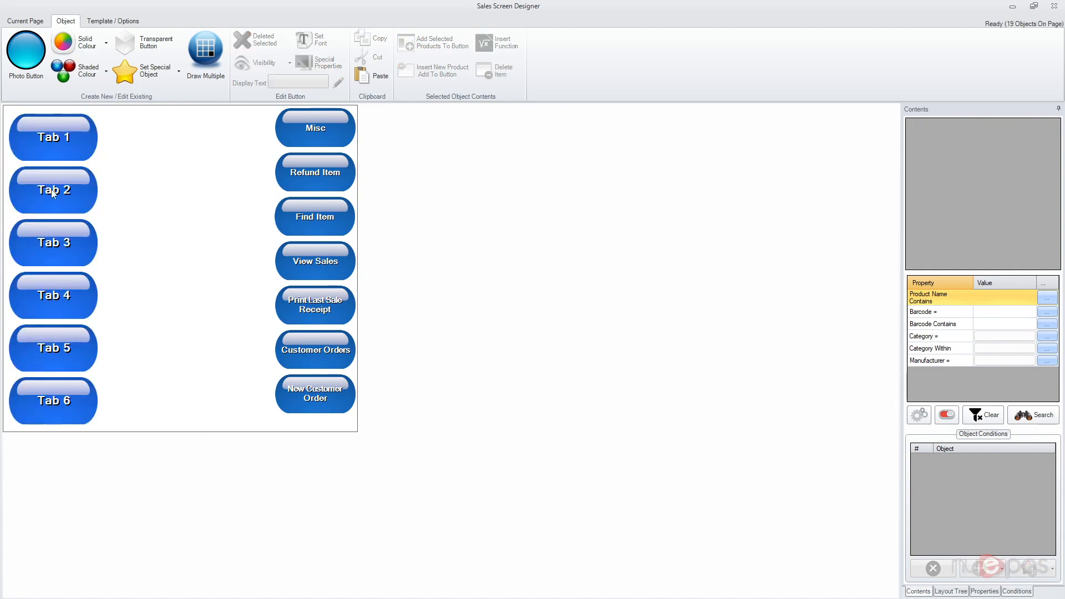
{"action": "right_click", "coordinate": [54, 193]}
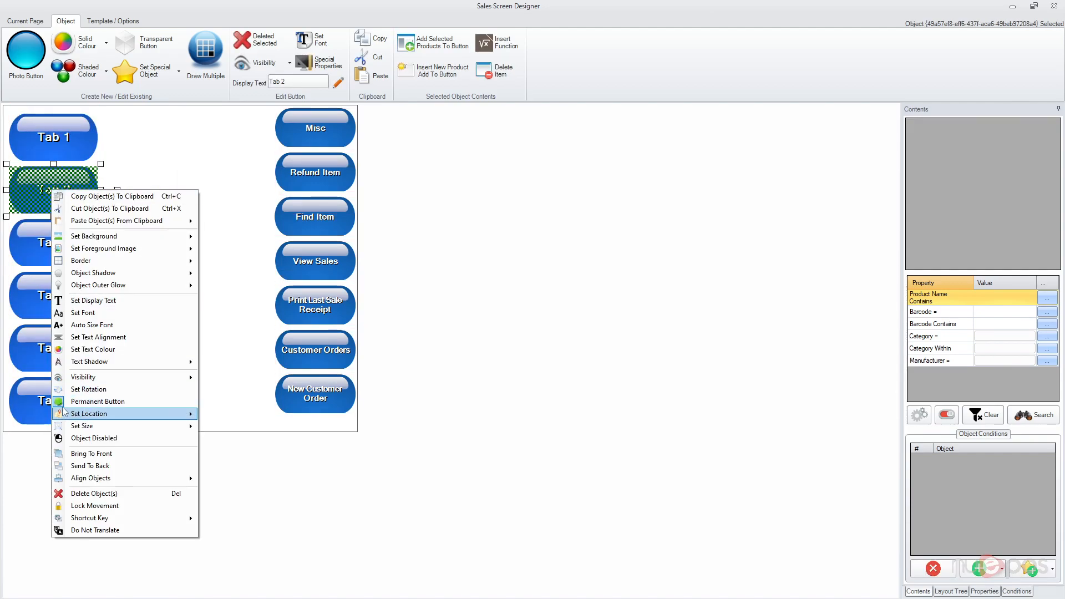
{"action": "left_click", "coordinate": [229, 256]}
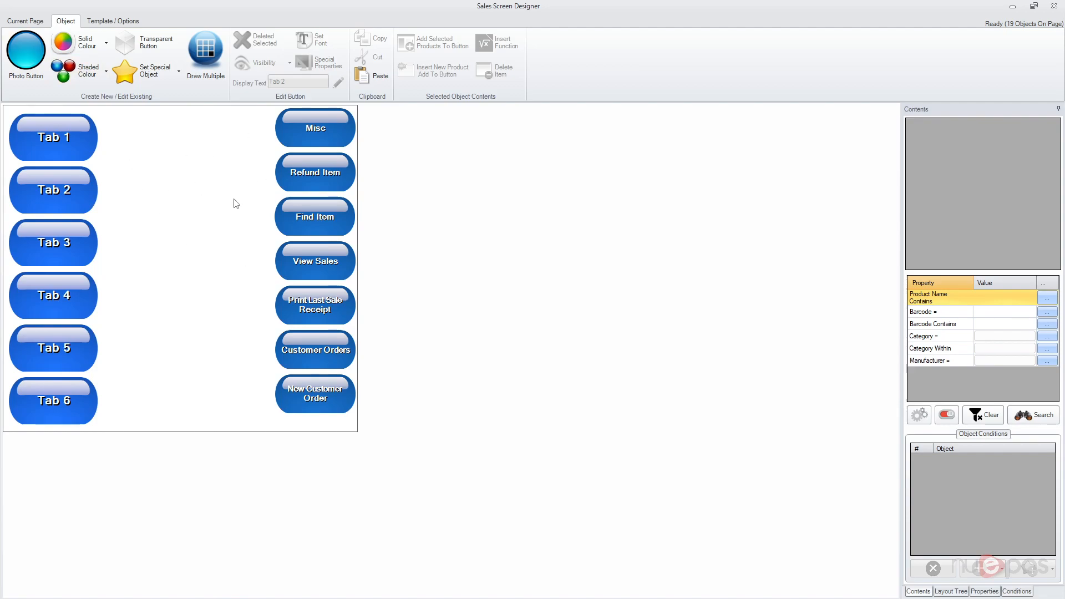
Step: Assign the Shortcut Home special object to the Tab 1 button
{"action": "left_click", "coordinate": [71, 139]}
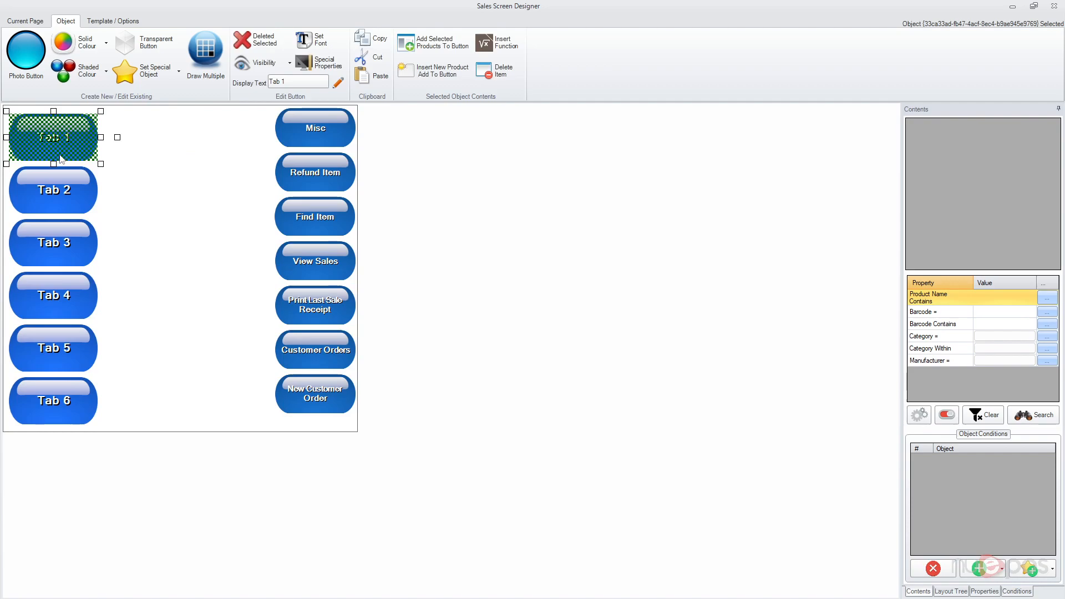
{"action": "left_click", "coordinate": [147, 75]}
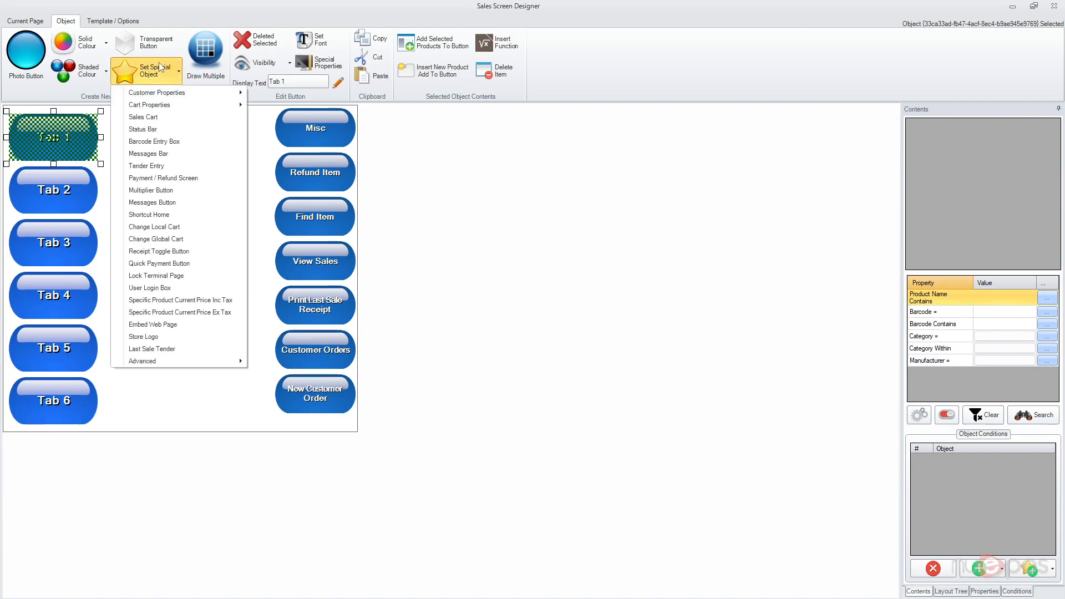
{"action": "mouse_move", "coordinate": [166, 105]}
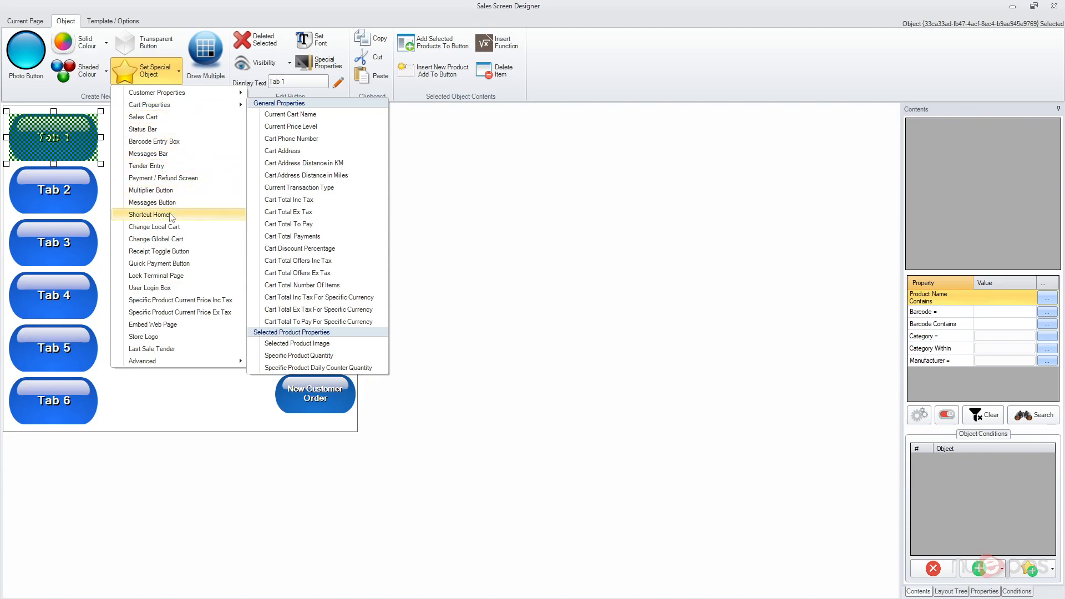
{"action": "left_click", "coordinate": [160, 216]}
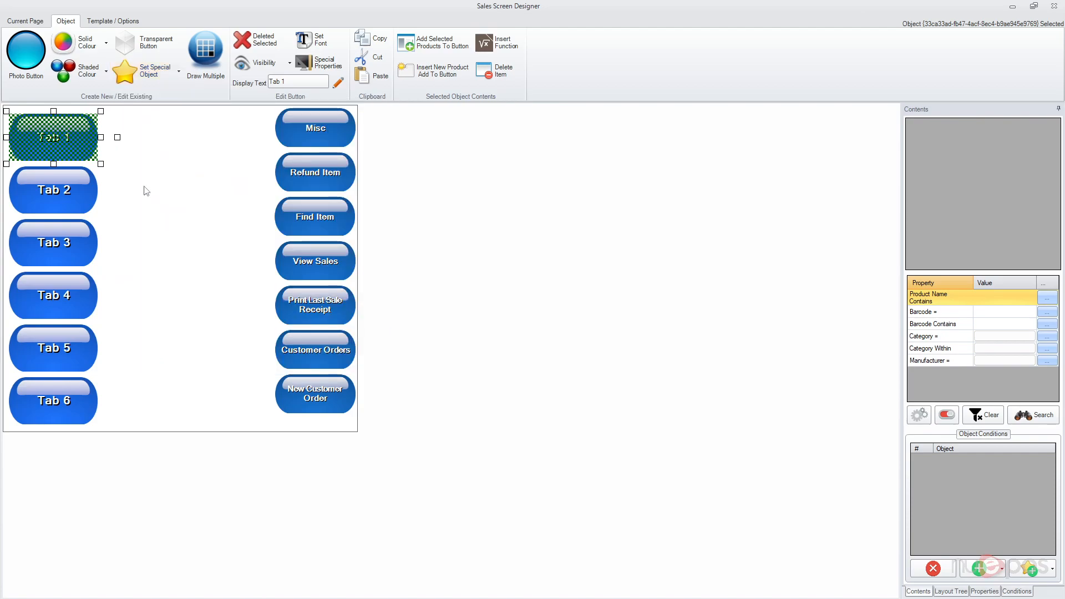
{"action": "left_click", "coordinate": [65, 129]}
{"action": "left_click", "coordinate": [120, 171]}
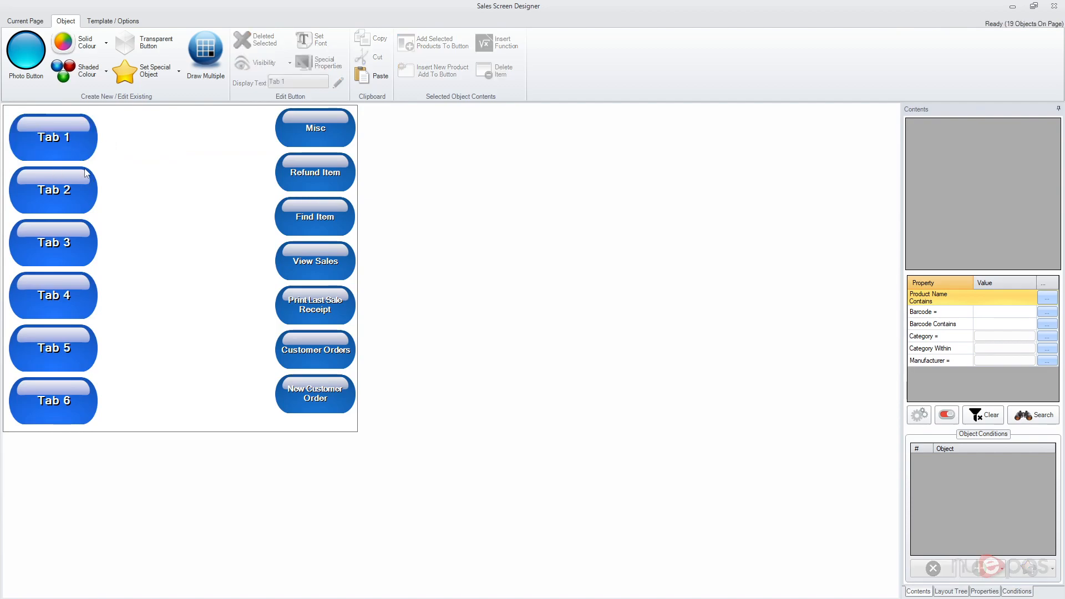
Step: Create two orange glossy photo buttons side by side between Tab 1 and the Misc button
{"action": "left_click", "coordinate": [36, 69]}
{"action": "scroll", "coordinate": [452, 284], "scroll_direction": "up", "scroll_amount": 4}
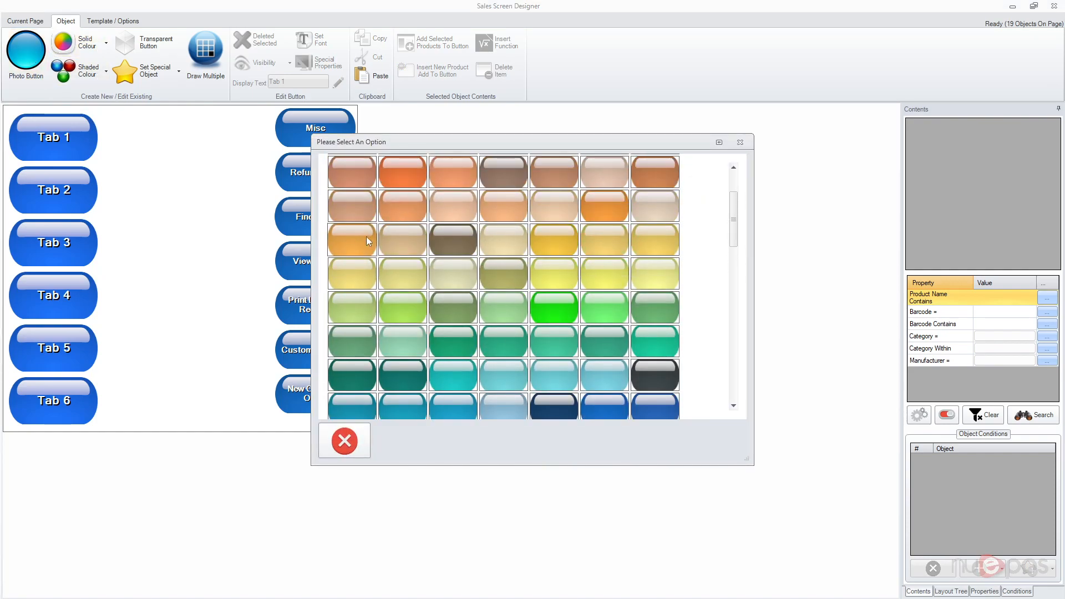
{"action": "left_click", "coordinate": [368, 235]}
{"action": "left_click_drag", "start_coordinate": [127, 193], "coordinate": [236, 148]}
{"action": "left_click", "coordinate": [128, 184]}
{"action": "left_click_drag", "start_coordinate": [227, 204], "coordinate": [154, 145]}
{"action": "left_click_drag", "start_coordinate": [284, 137], "coordinate": [274, 137]}
{"action": "left_click", "coordinate": [240, 138]}
Step: Duplicate the orange button pair down the page to form a grid of two columns and six rows beside the tabs
{"action": "left_click_drag", "start_coordinate": [246, 194], "coordinate": [154, 149]}
{"action": "left_click_drag", "start_coordinate": [225, 138], "coordinate": [222, 185]}
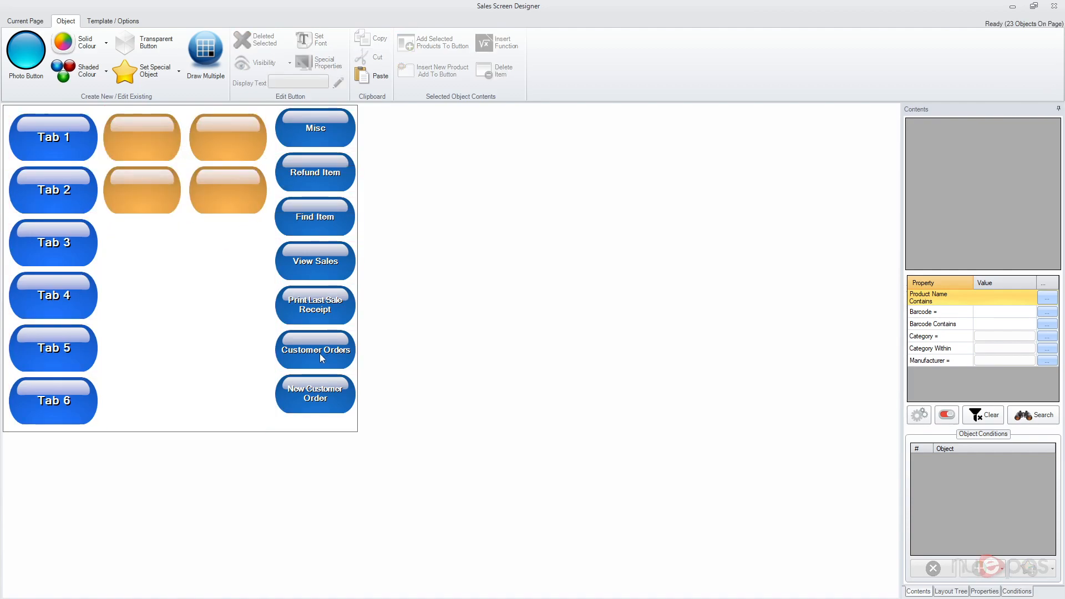
{"action": "left_click_drag", "start_coordinate": [231, 231], "coordinate": [163, 204]}
{"action": "left_click_drag", "start_coordinate": [216, 183], "coordinate": [211, 236]}
{"action": "left_click", "coordinate": [205, 316]}
{"action": "left_click_drag", "start_coordinate": [233, 298], "coordinate": [141, 145]}
{"action": "key", "text": "Left"}
{"action": "left_click", "coordinate": [200, 313]}
{"action": "left_click_drag", "start_coordinate": [203, 317], "coordinate": [129, 300]}
{"action": "left_click", "coordinate": [289, 428]}
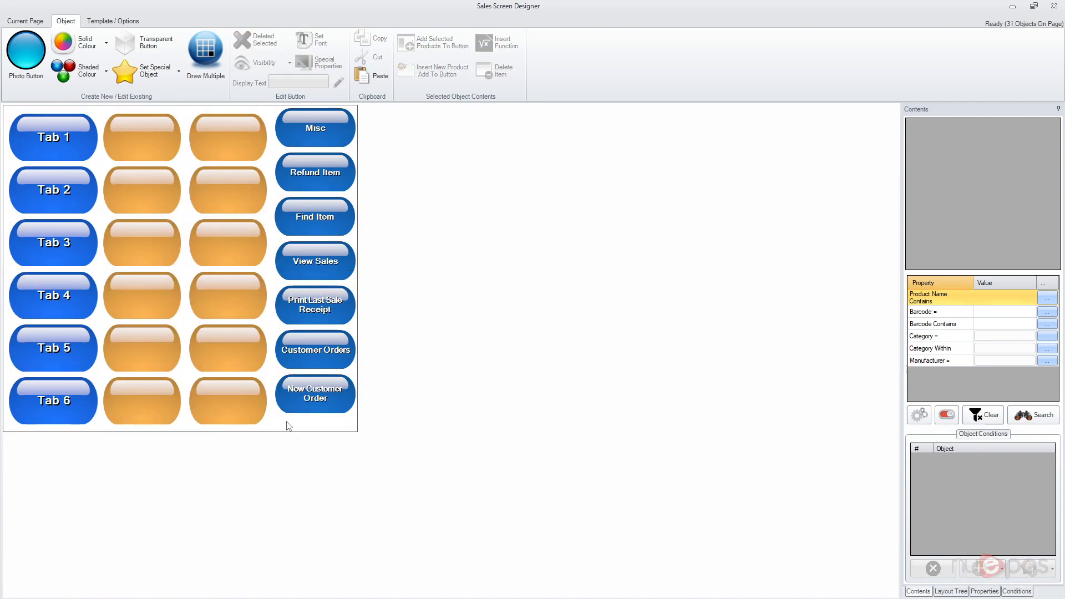
Step: Copy the twelve orange buttons from the main page and paste them onto Tab 2's page
{"action": "left_click_drag", "start_coordinate": [266, 432], "coordinate": [142, 141]}
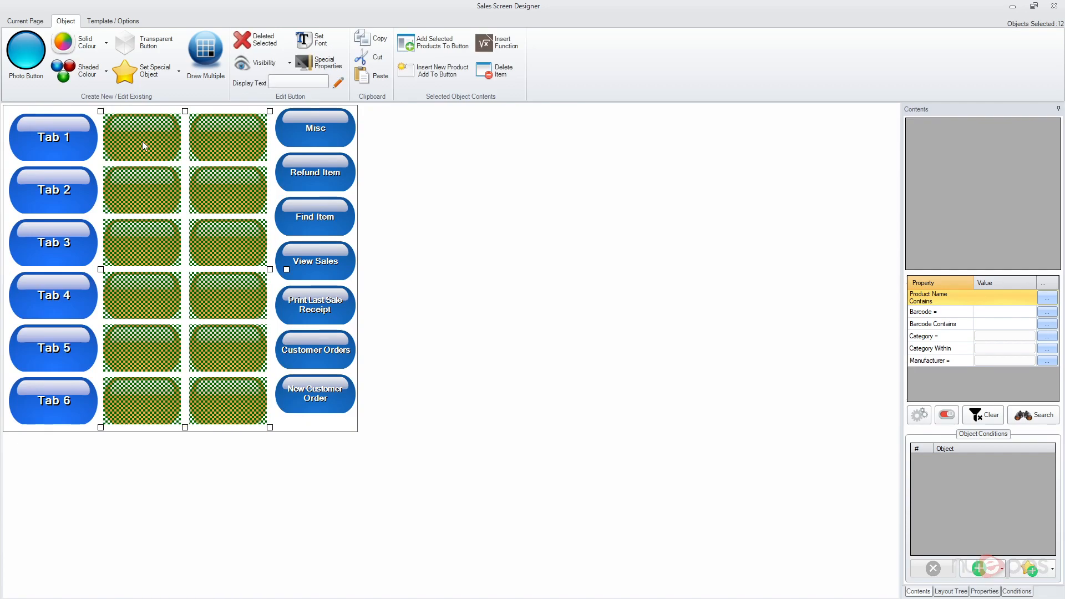
{"action": "right_click", "coordinate": [142, 141]}
{"action": "left_click", "coordinate": [177, 148]}
{"action": "left_click", "coordinate": [303, 424]}
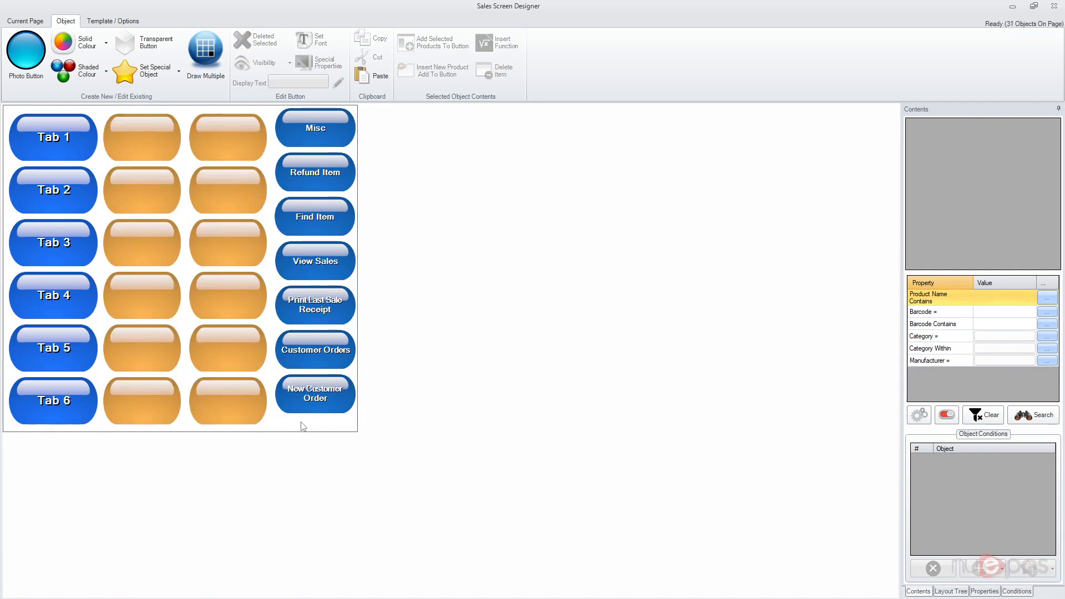
{"action": "left_click", "coordinate": [64, 194]}
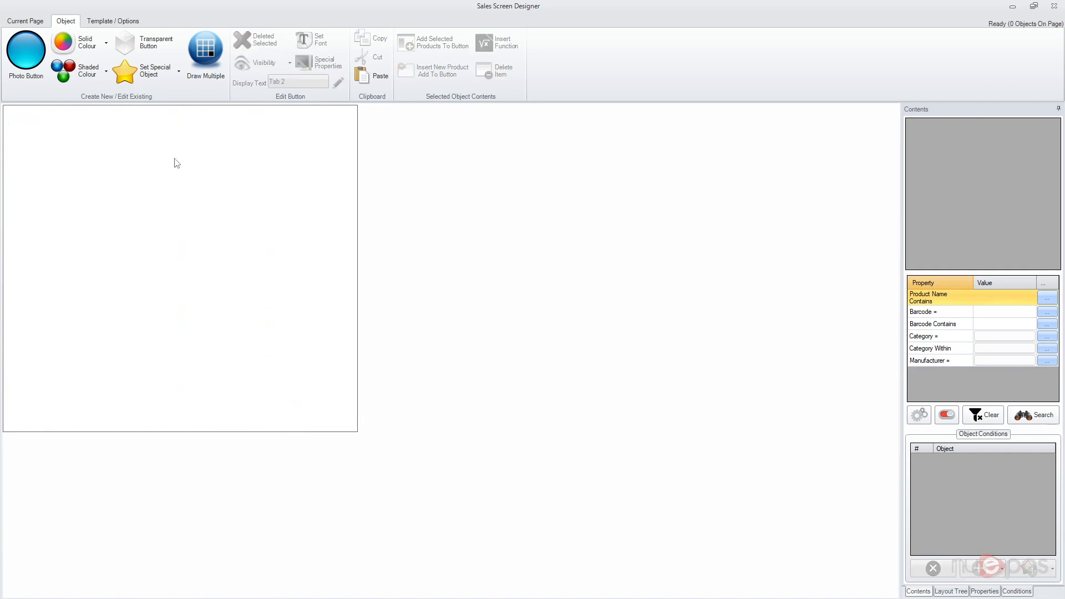
{"action": "right_click", "coordinate": [176, 149]}
{"action": "mouse_move", "coordinate": [236, 181]}
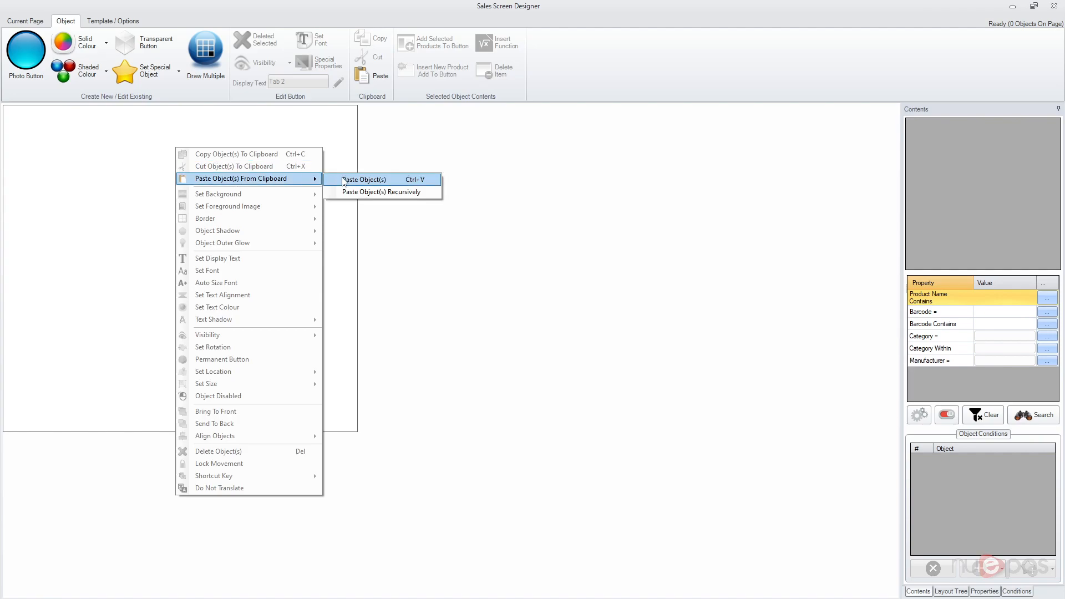
{"action": "left_click", "coordinate": [346, 180]}
{"action": "left_click", "coordinate": [319, 176]}
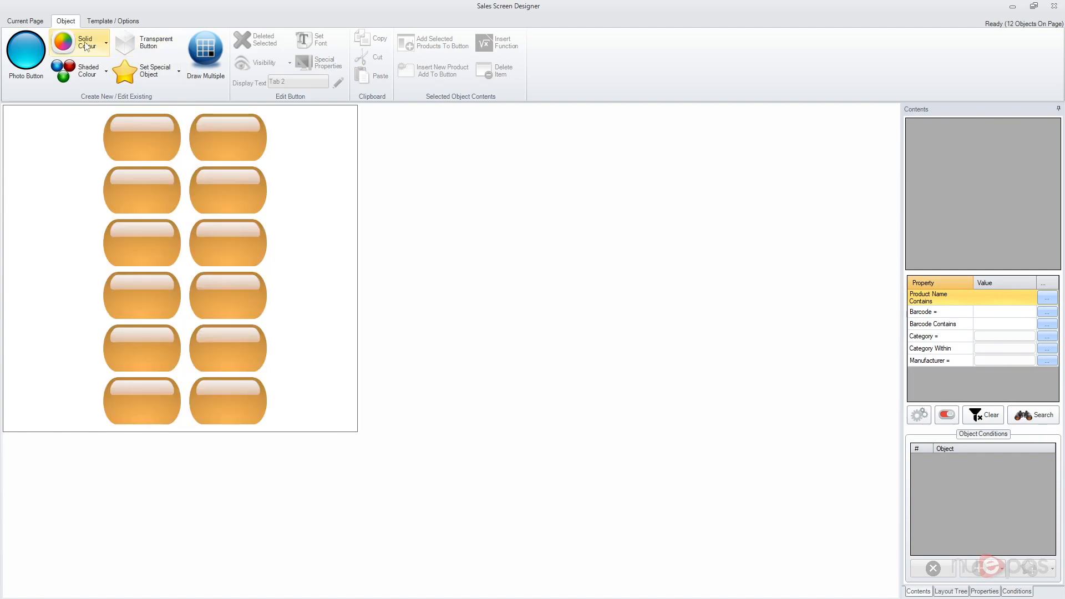
Step: Show the excluded buttons on Tab 2's page and return to the main page
{"action": "left_click", "coordinate": [25, 20]}
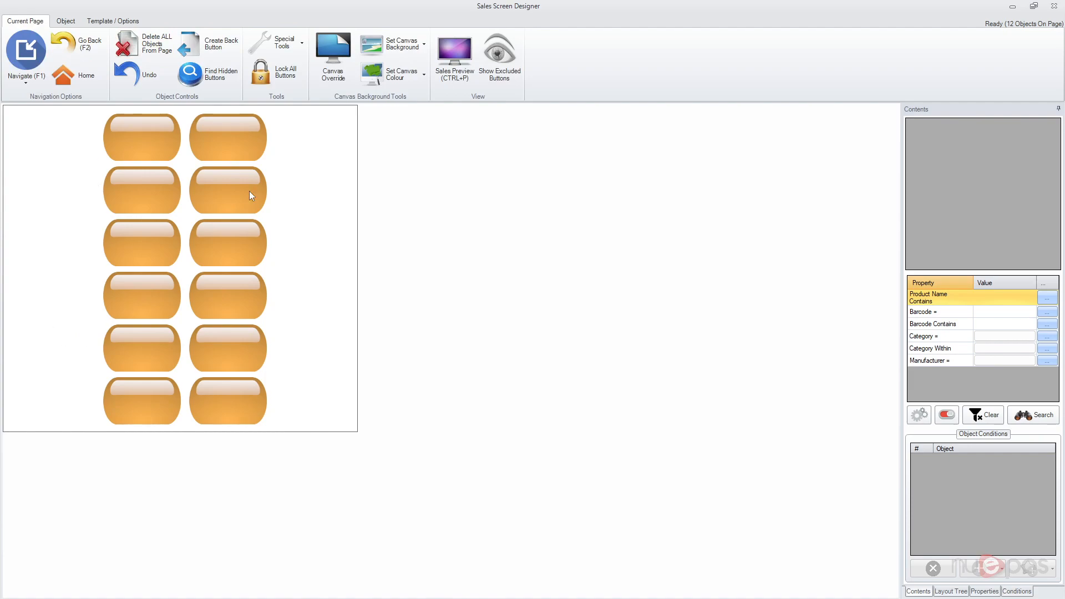
{"action": "left_click", "coordinate": [508, 75]}
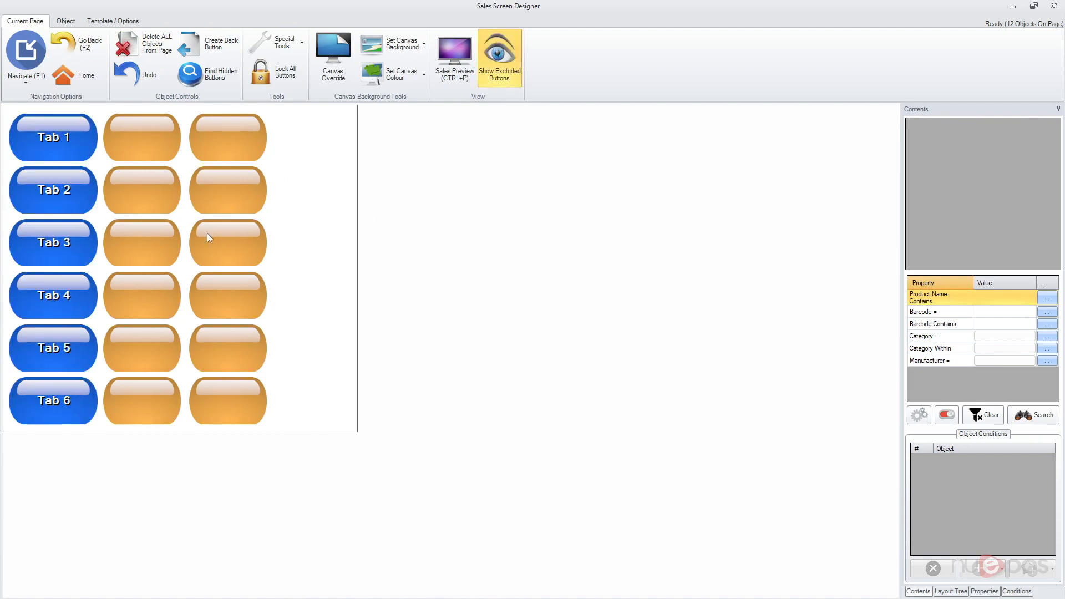
{"action": "left_click", "coordinate": [72, 44]}
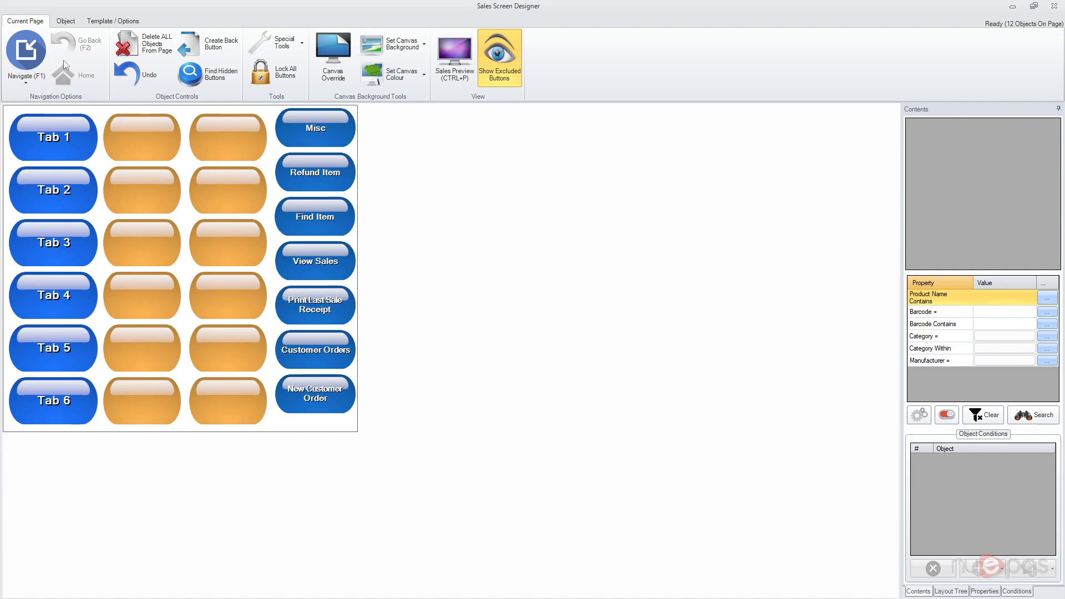
Step: Paste the twelve orange buttons onto Tab 3's page and onto Tab 4's page
{"action": "left_click", "coordinate": [61, 248]}
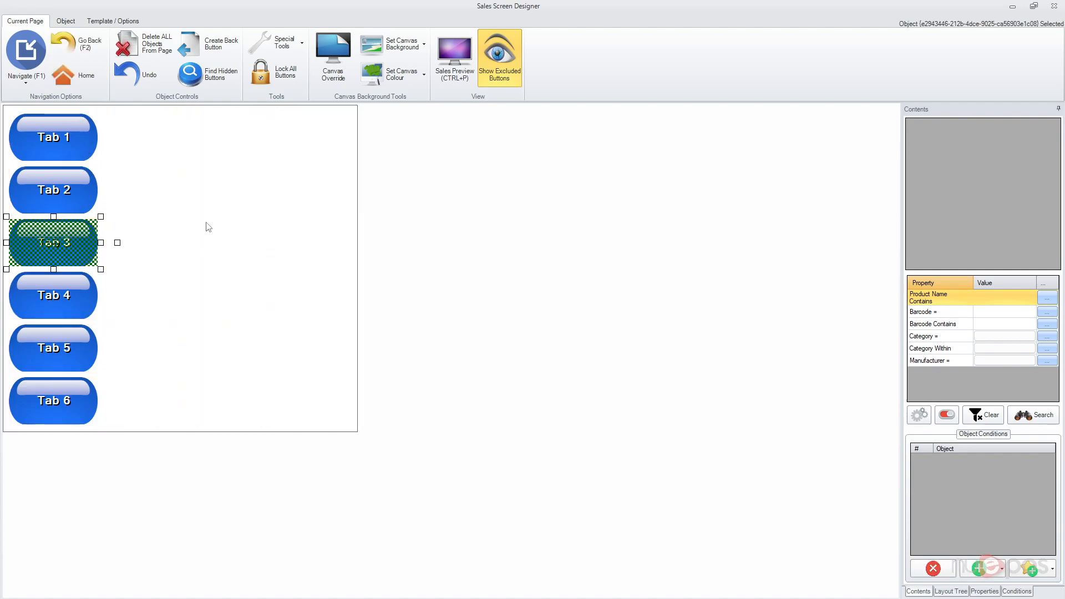
{"action": "left_click", "coordinate": [77, 49]}
{"action": "left_click_drag", "start_coordinate": [272, 116], "coordinate": [121, 335]}
{"action": "double_click", "coordinate": [69, 245]}
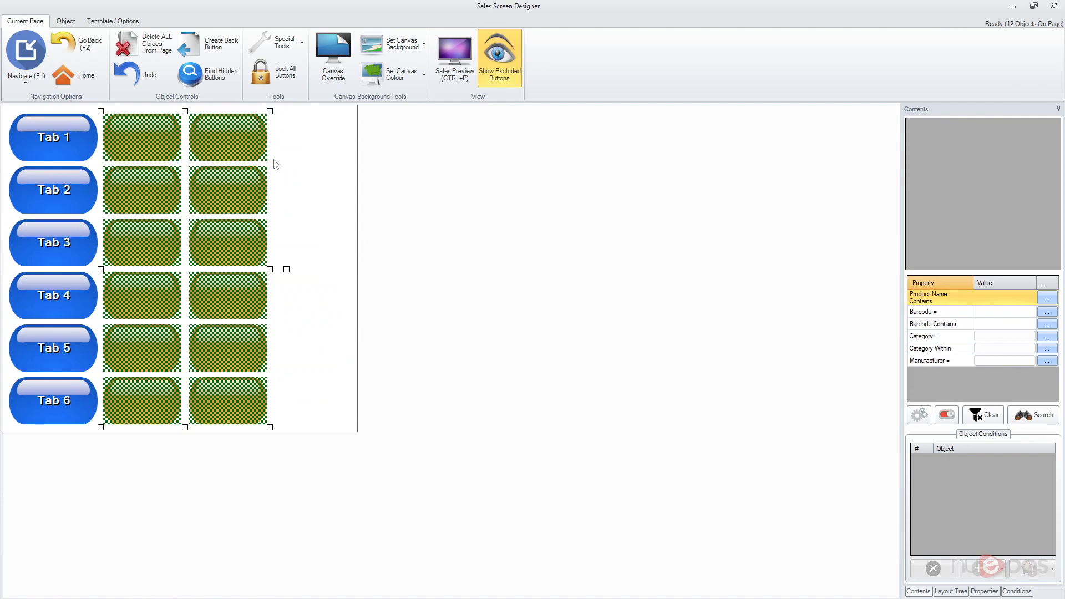
{"action": "left_click", "coordinate": [82, 296]}
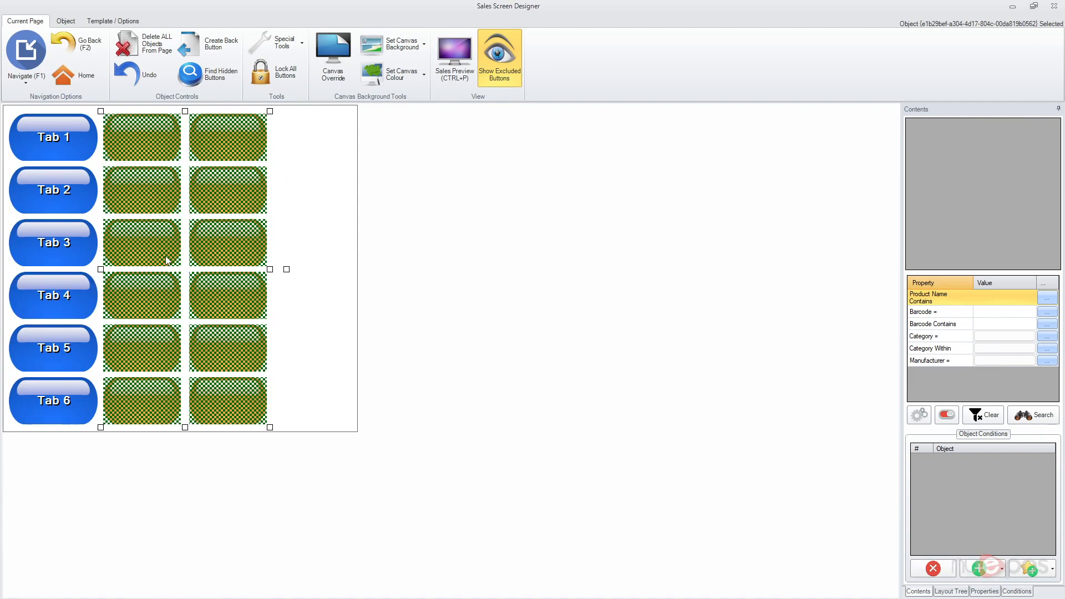
Step: Paste the twelve orange buttons onto Tab 5's page and onto Tab 6's page
{"action": "left_click", "coordinate": [78, 348]}
{"action": "left_click_drag", "start_coordinate": [297, 112], "coordinate": [139, 399]}
{"action": "left_click", "coordinate": [285, 326]}
{"action": "double_click", "coordinate": [65, 348]}
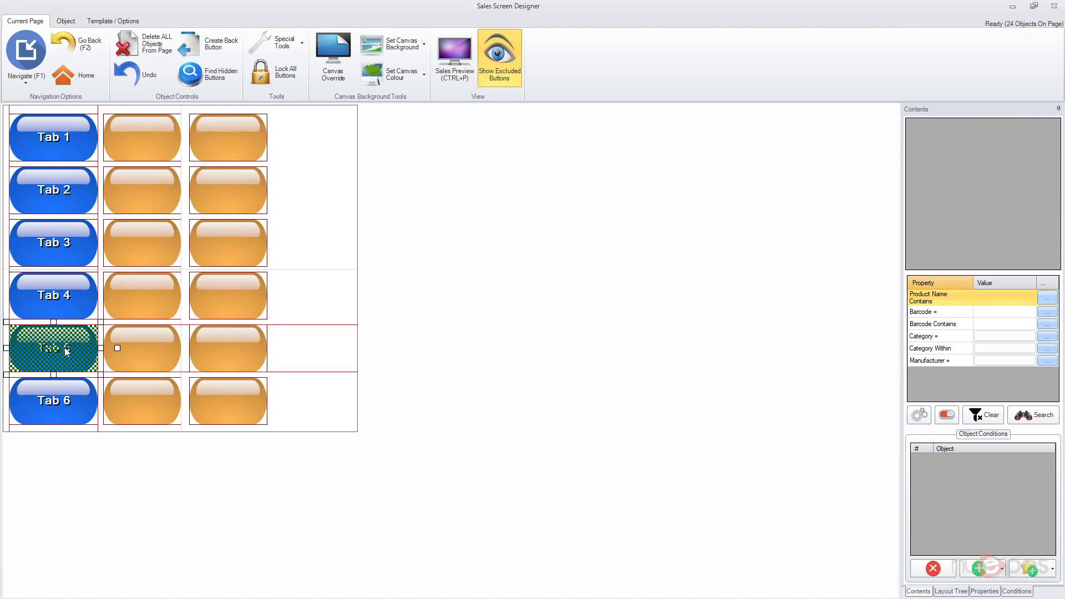
{"action": "left_click_drag", "start_coordinate": [288, 140], "coordinate": [163, 391]}
{"action": "left_click", "coordinate": [294, 336]}
{"action": "double_click", "coordinate": [50, 400]}
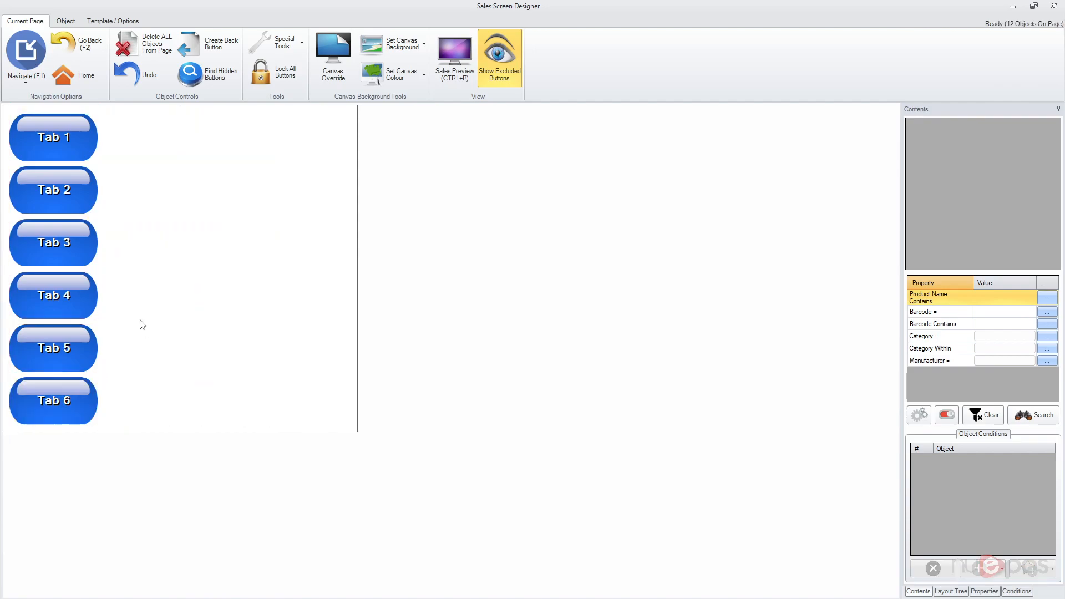
{"action": "left_click", "coordinate": [370, 198]}
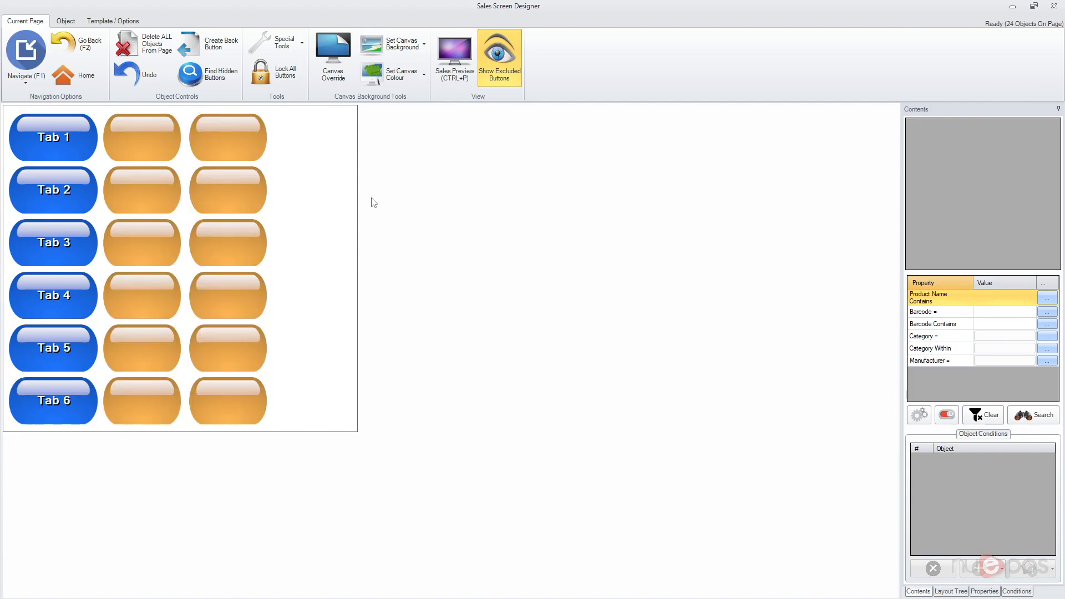
Step: Close the designer, open the live sales screen and check the pages of Tabs 3 to 6 before returning to Tab 1
{"action": "left_click", "coordinate": [1054, 6]}
{"action": "left_click", "coordinate": [137, 104]}
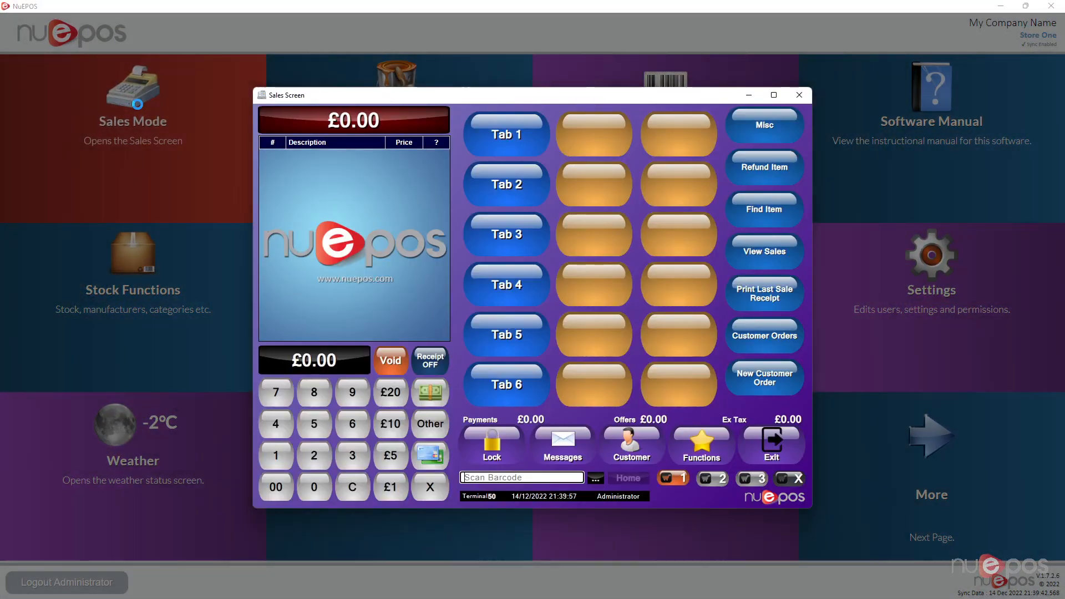
{"action": "left_click", "coordinate": [511, 242]}
{"action": "left_click", "coordinate": [510, 243]}
{"action": "left_click", "coordinate": [512, 300]}
{"action": "left_click", "coordinate": [511, 341]}
{"action": "left_click", "coordinate": [512, 392]}
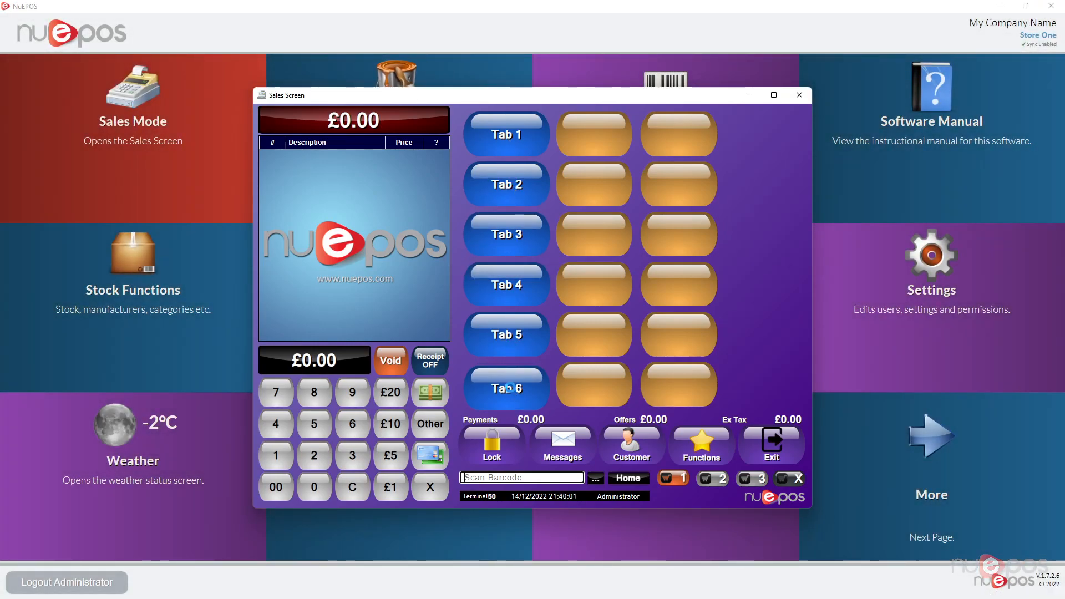
{"action": "left_click", "coordinate": [521, 135]}
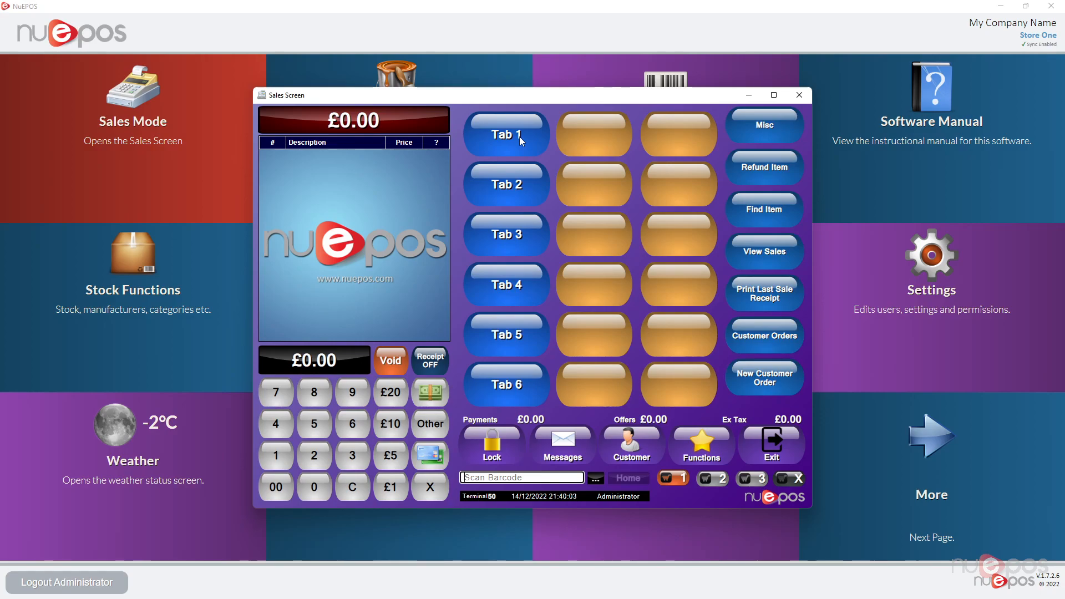
Step: Close the live sales screen, reopen the Sales Screen Designer and go to Tab 2's page
{"action": "left_click", "coordinate": [799, 96]}
{"action": "left_click", "coordinate": [351, 100]}
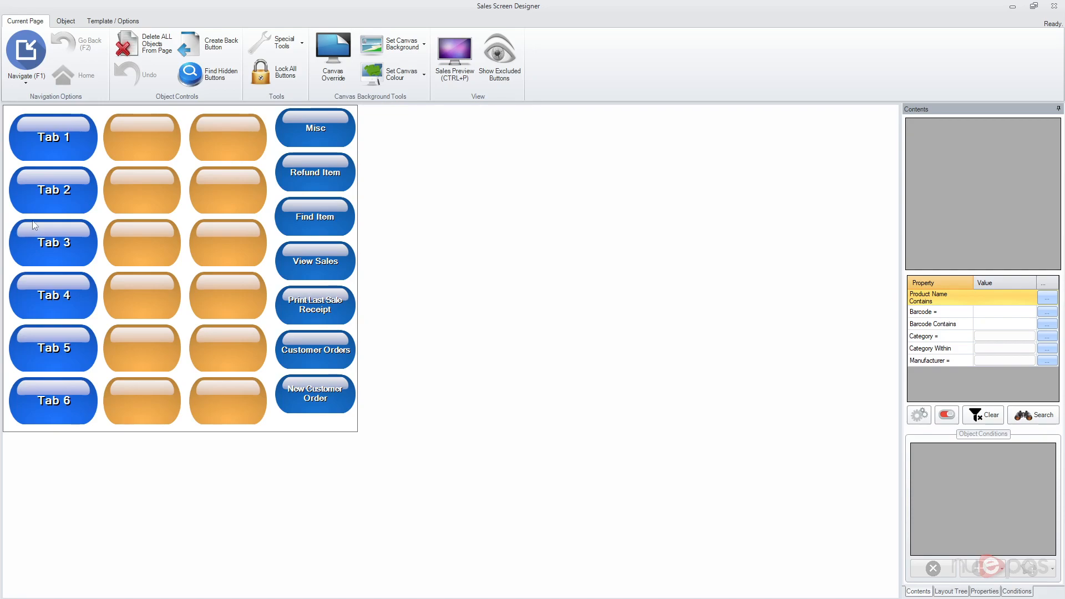
{"action": "double_click", "coordinate": [71, 196]}
Step: Change all twelve orange buttons on Tab 2's page to the light green glossy photo style
{"action": "left_click_drag", "start_coordinate": [300, 113], "coordinate": [97, 429]}
{"action": "left_click", "coordinate": [62, 20]}
{"action": "left_click", "coordinate": [26, 49]}
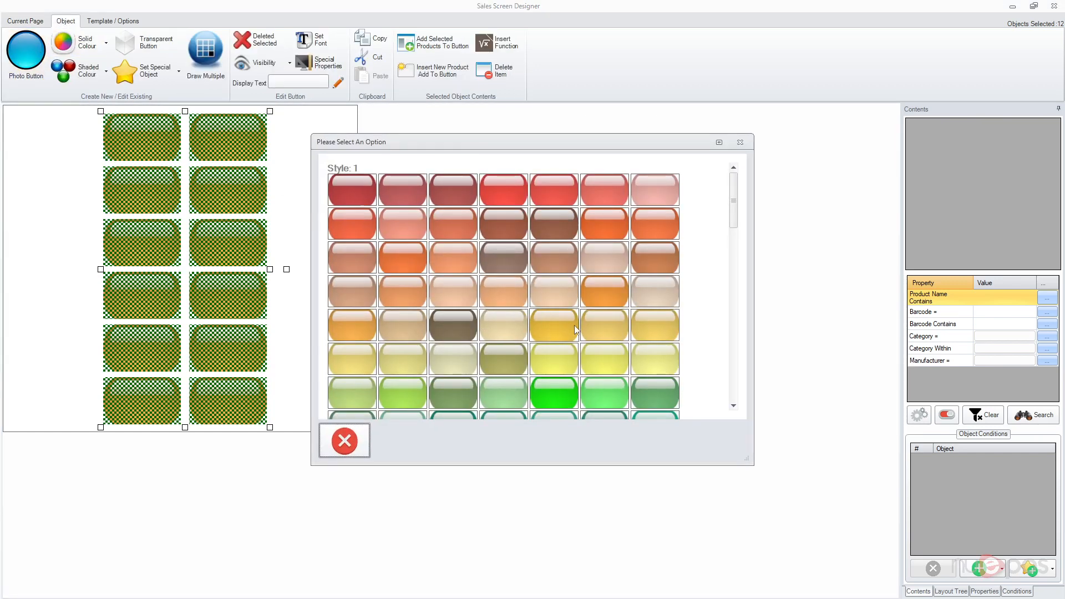
{"action": "left_click", "coordinate": [594, 305]}
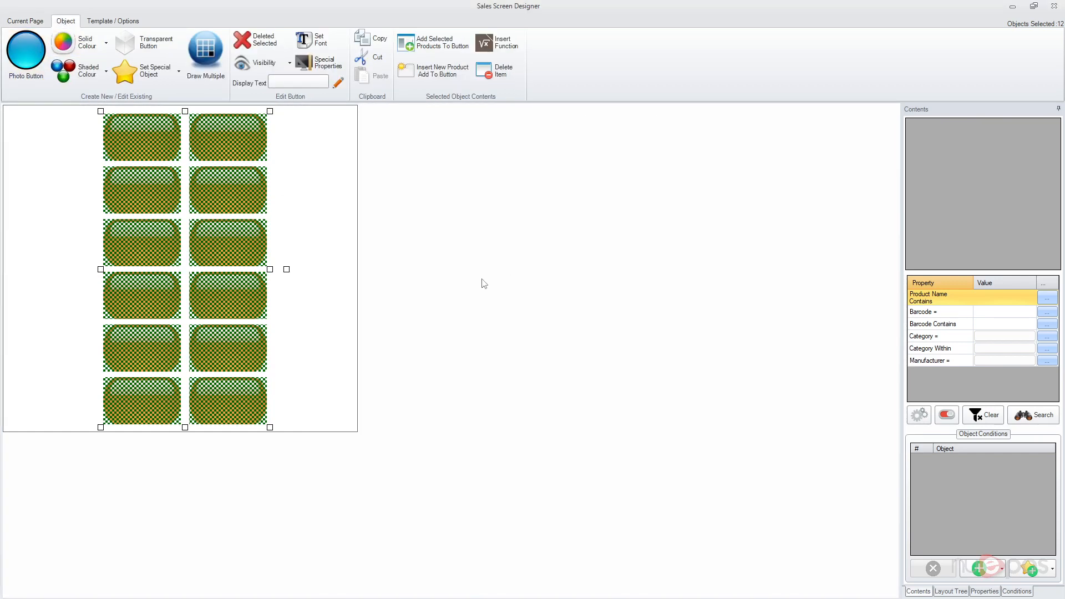
{"action": "left_click", "coordinate": [26, 49]}
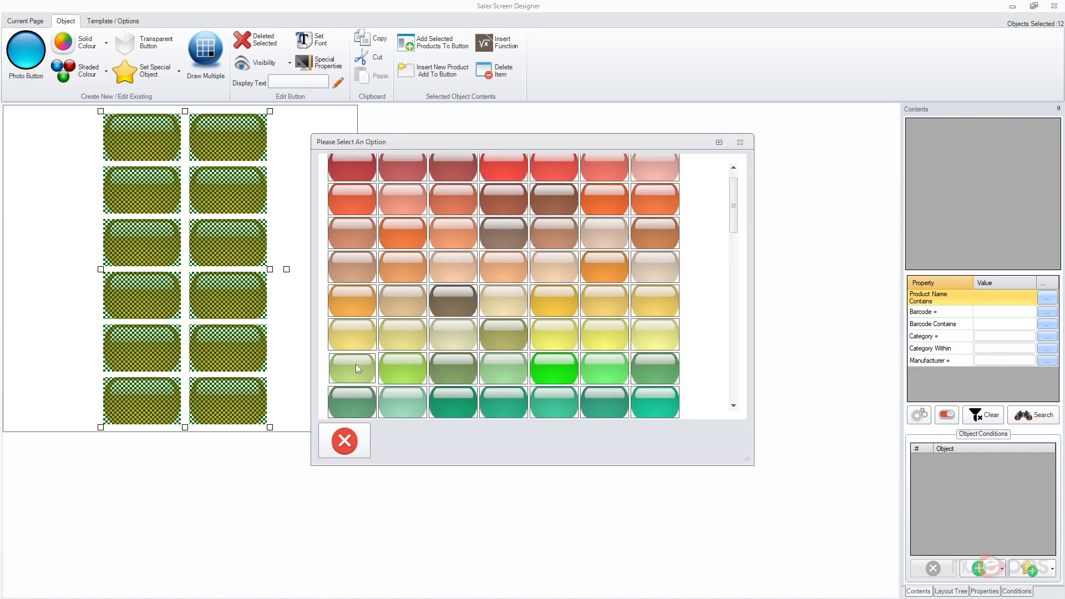
{"action": "left_click", "coordinate": [358, 368]}
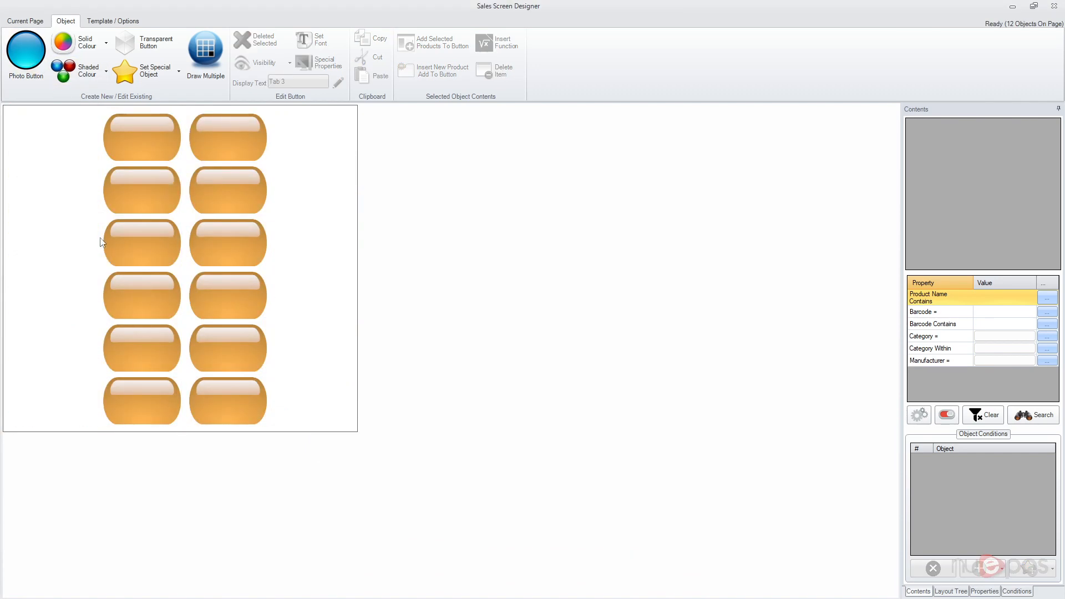
Step: Change all twelve orange buttons on Tab 3's page to the bright red glossy photo style
{"action": "left_click_drag", "start_coordinate": [194, 336], "coordinate": [168, 411]}
{"action": "left_click", "coordinate": [26, 50]}
{"action": "left_click", "coordinate": [511, 166]}
Step: Change all twelve orange buttons on Tab 4's page to the dark green glossy photo style
{"action": "left_click_drag", "start_coordinate": [295, 133], "coordinate": [97, 424]}
{"action": "left_click", "coordinate": [25, 49]}
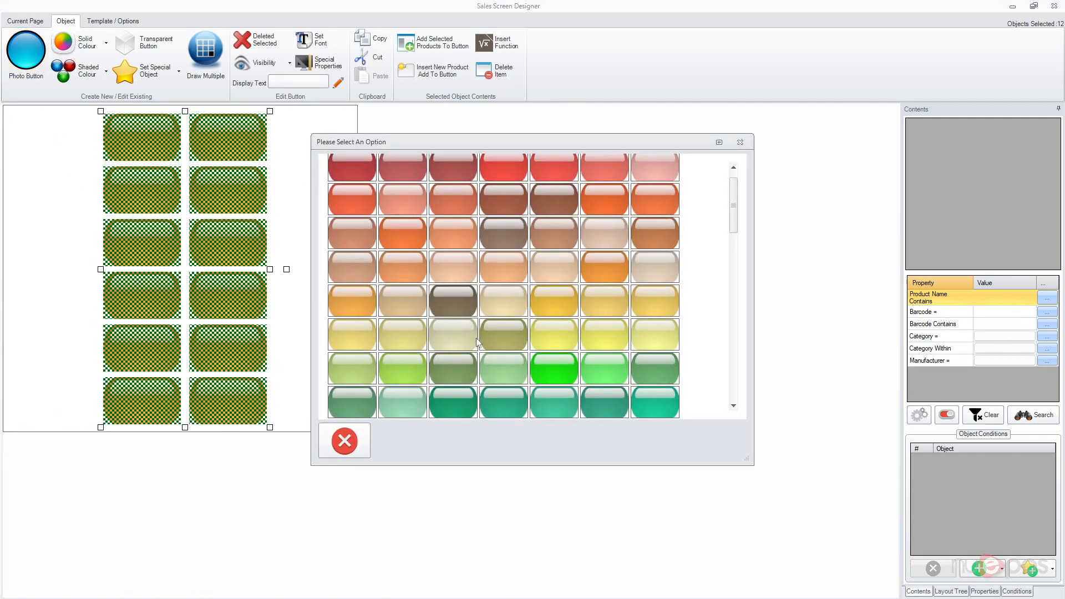
{"action": "scroll", "coordinate": [590, 369], "scroll_direction": "down", "scroll_amount": 3}
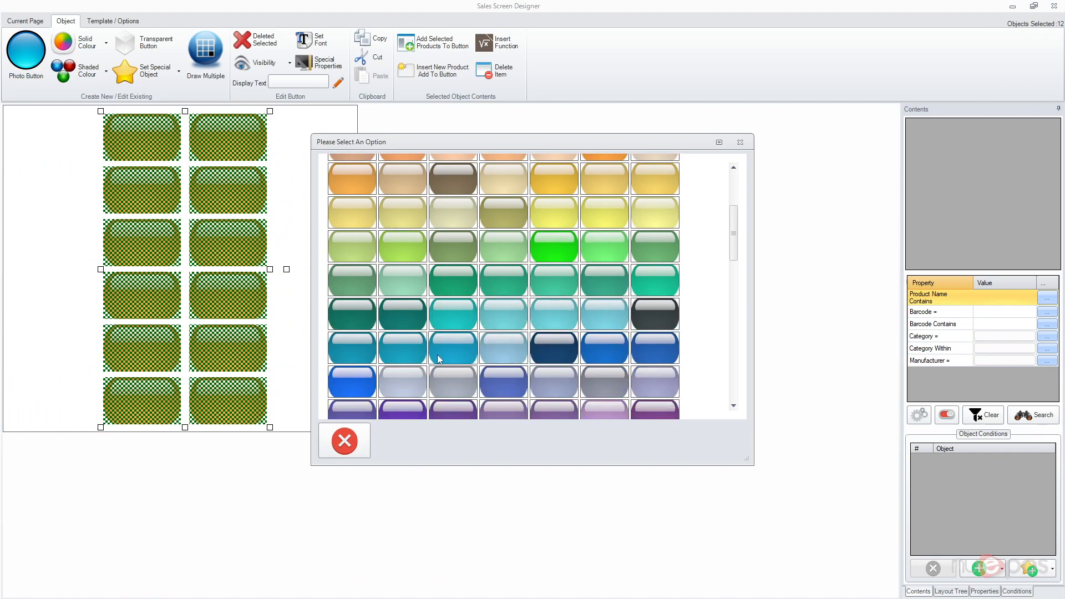
{"action": "left_click", "coordinate": [352, 317]}
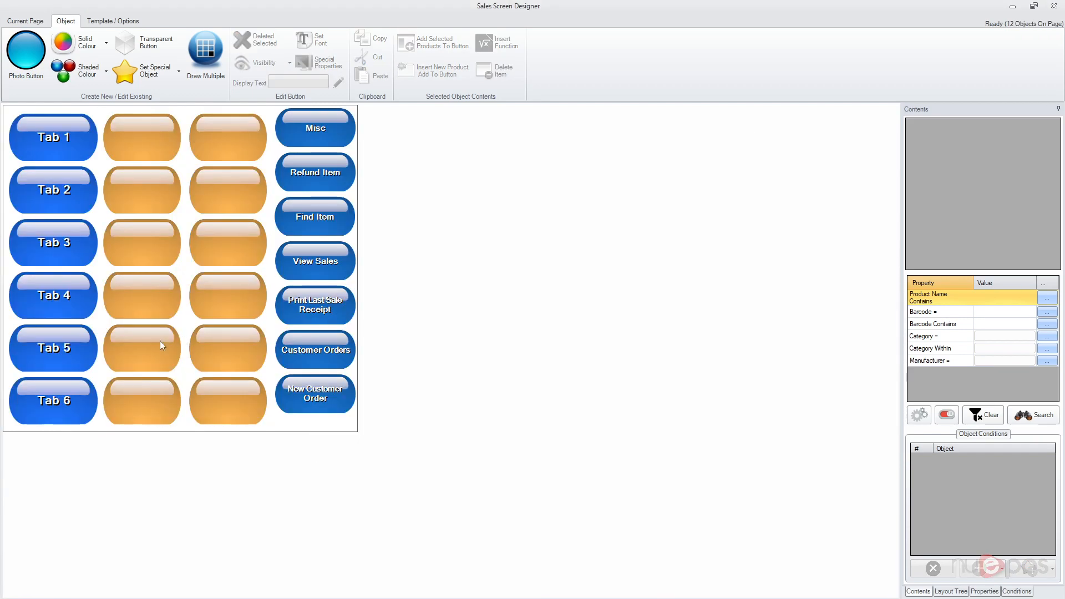
Step: Apply a different photo button colour to all twelve orange buttons on Tab 5's page
{"action": "left_click", "coordinate": [98, 354]}
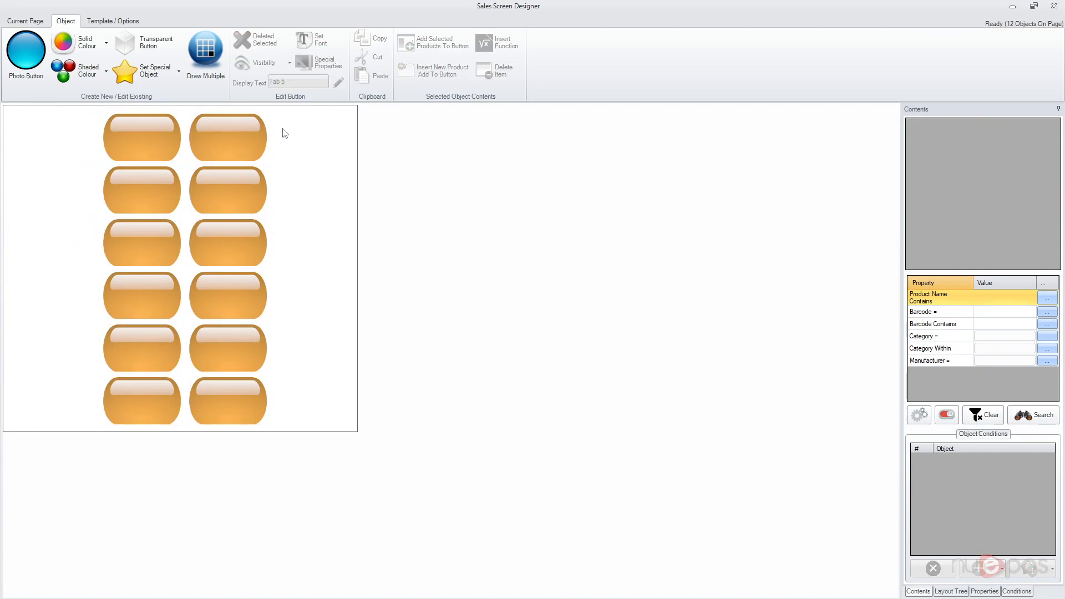
{"action": "left_click_drag", "start_coordinate": [286, 111], "coordinate": [140, 404]}
{"action": "left_click", "coordinate": [62, 70]}
{"action": "scroll", "coordinate": [437, 318], "scroll_direction": "down", "scroll_amount": 6}
{"action": "left_click", "coordinate": [437, 315]}
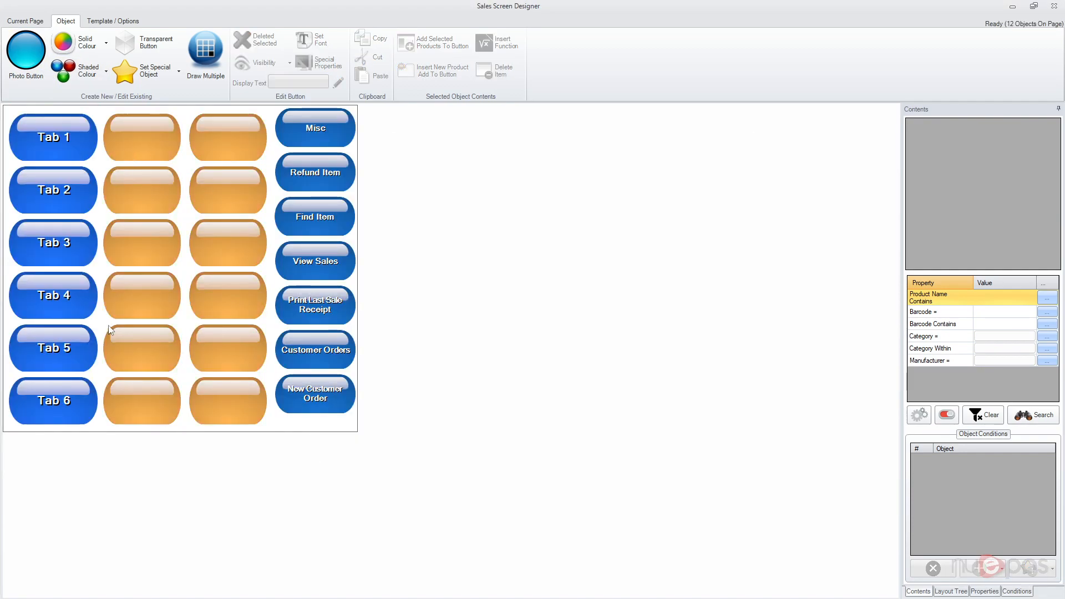
Step: Change all twelve orange buttons on Tab 6's page to the dark grey glossy photo style
{"action": "left_click", "coordinate": [85, 410]}
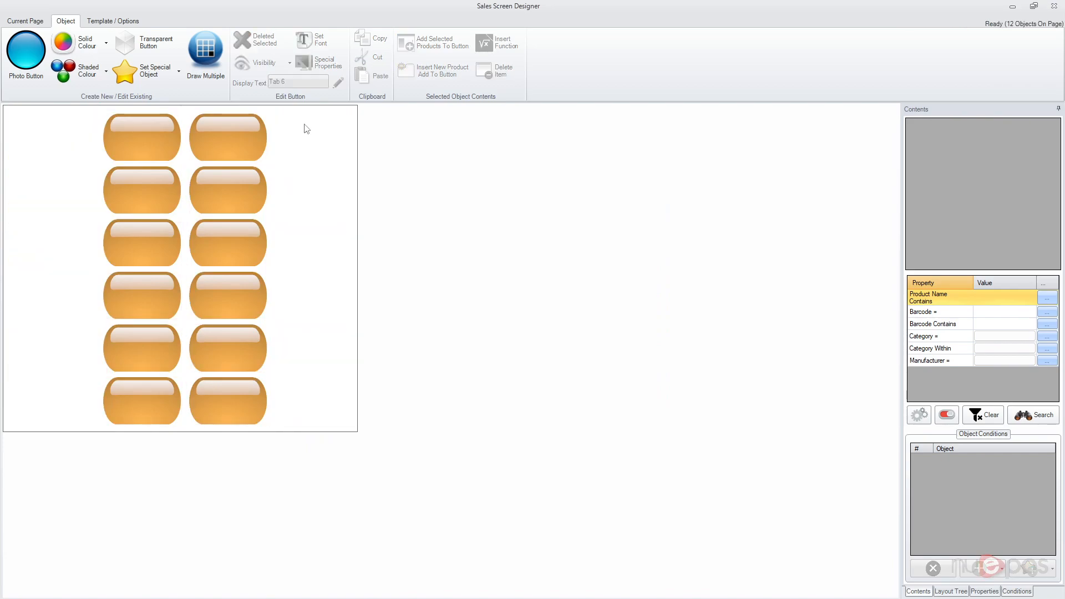
{"action": "left_click_drag", "start_coordinate": [299, 129], "coordinate": [117, 407]}
{"action": "left_click", "coordinate": [25, 51]}
{"action": "scroll", "coordinate": [397, 316], "scroll_direction": "down", "scroll_amount": 3}
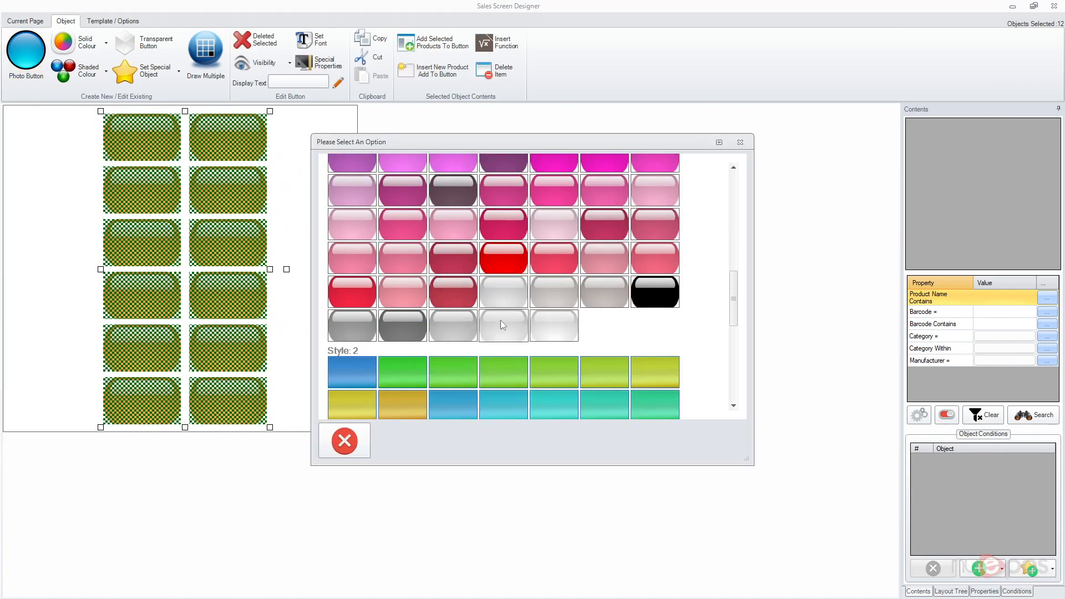
{"action": "left_click", "coordinate": [408, 332]}
{"action": "left_click", "coordinate": [283, 285]}
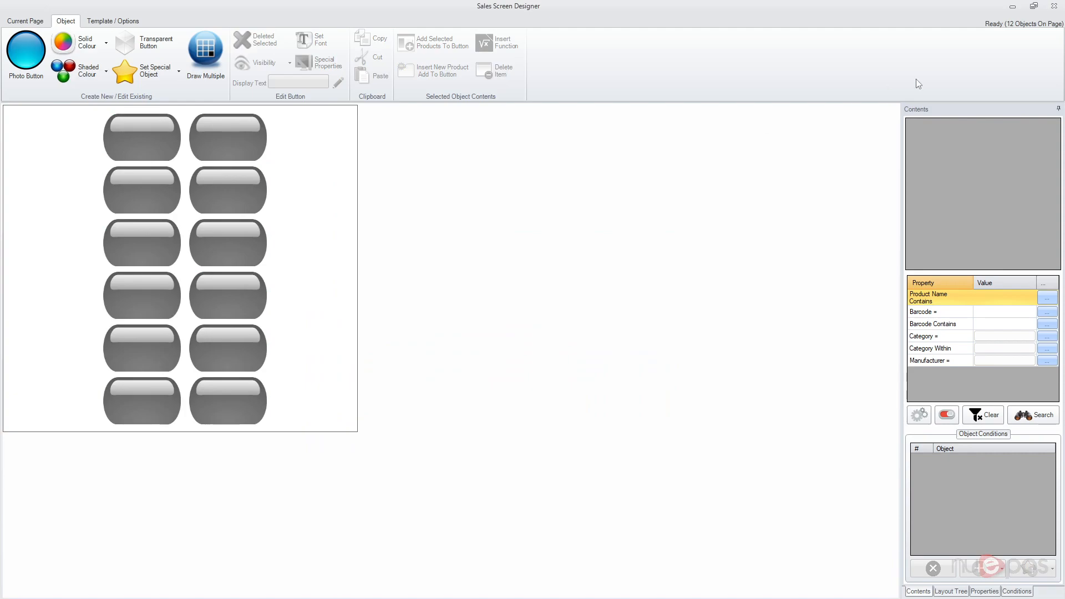
Step: Close the designer and check the button colours of Tabs 3 to 6 on the live sales screen, ending on Tab 1
{"action": "left_click", "coordinate": [1053, 6]}
{"action": "left_click", "coordinate": [166, 133]}
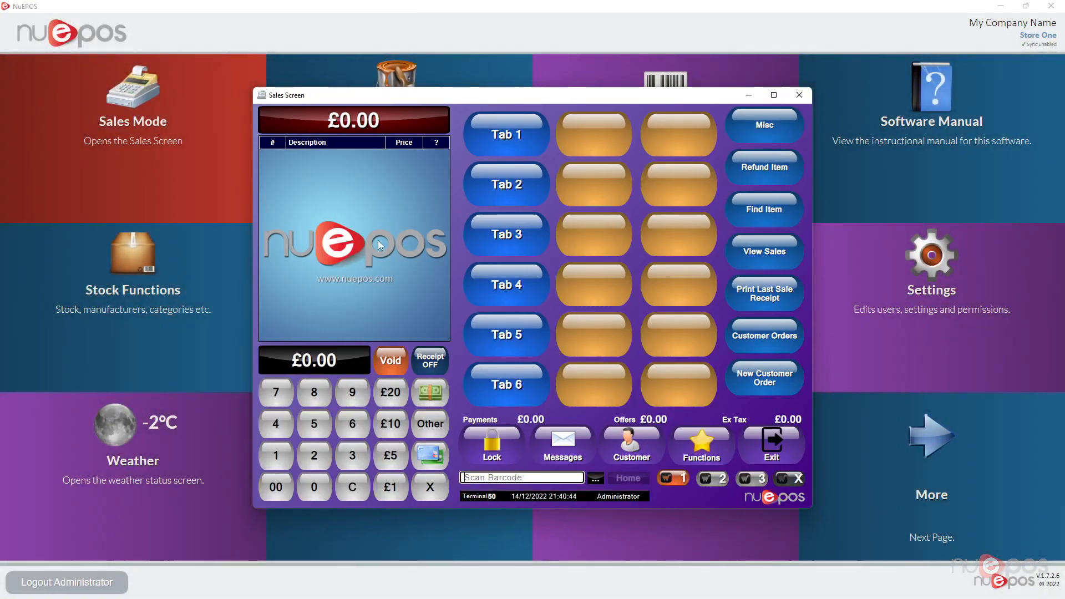
{"action": "left_click", "coordinate": [506, 234]}
{"action": "left_click", "coordinate": [522, 280]}
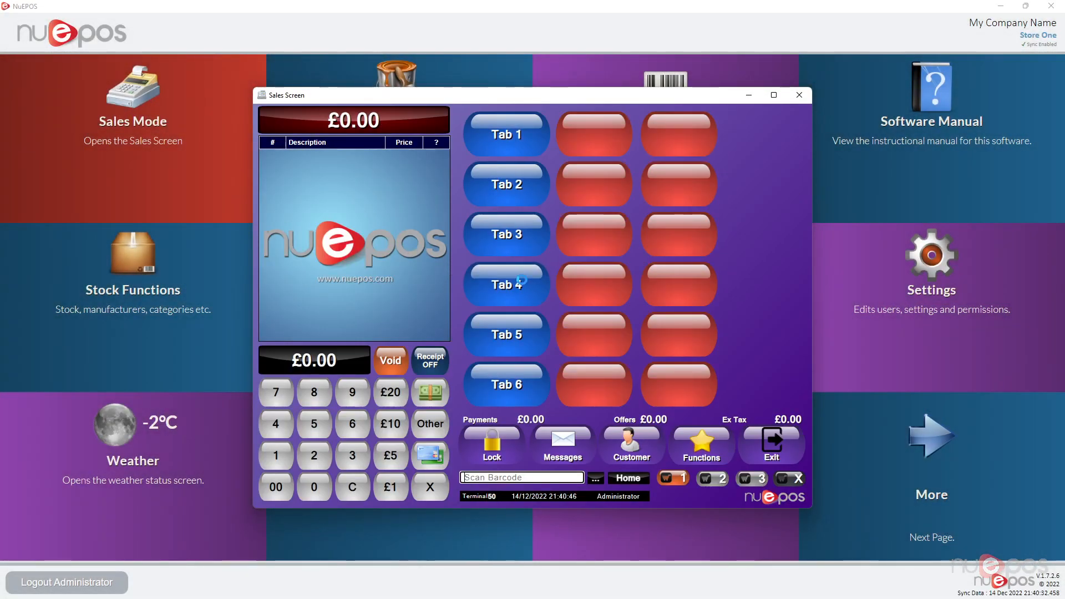
{"action": "left_click", "coordinate": [520, 316]}
{"action": "left_click", "coordinate": [516, 368]}
{"action": "left_click", "coordinate": [498, 146]}
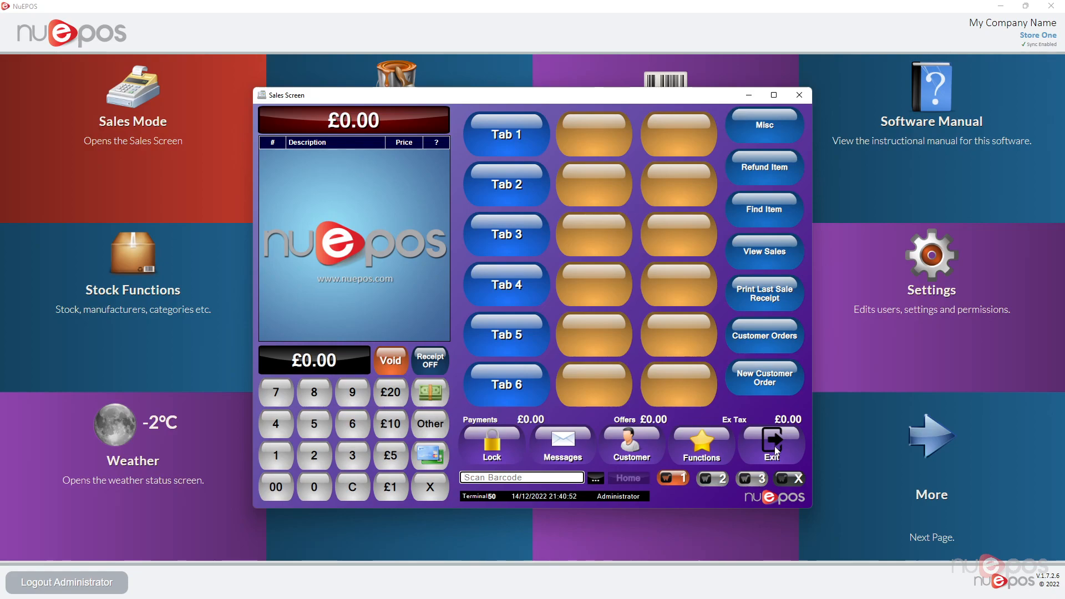
Step: Inspect how the permanent tabs sit on the live Functions page and exit the sales screen
{"action": "left_click", "coordinate": [702, 455]}
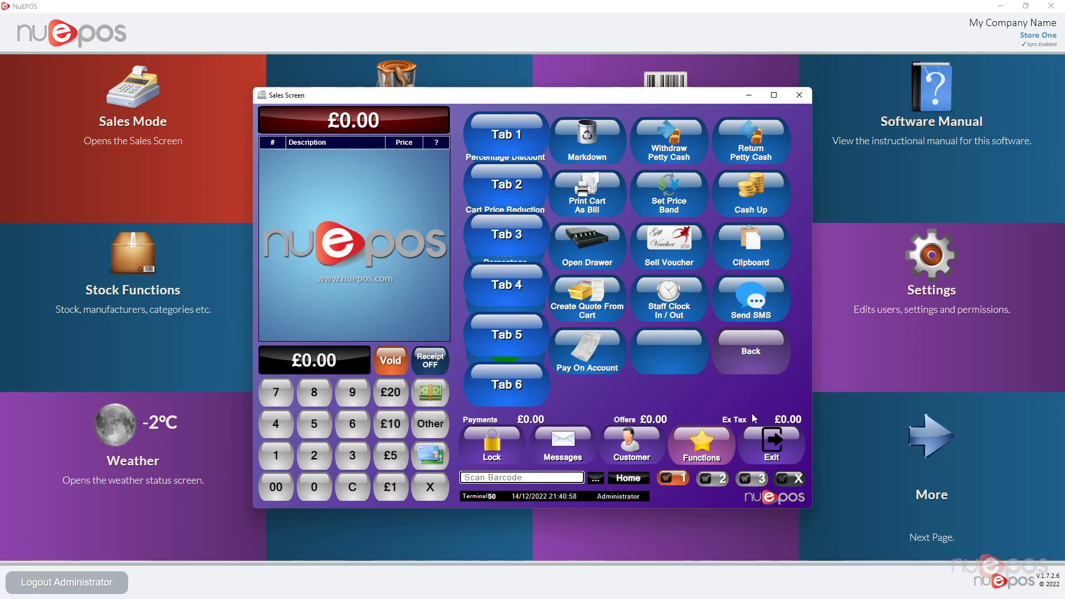
{"action": "left_click", "coordinate": [765, 452]}
Step: Reopen the Sales Screen Designer, go to the Functions page through the layout tree and show its excluded buttons
{"action": "left_click", "coordinate": [384, 136]}
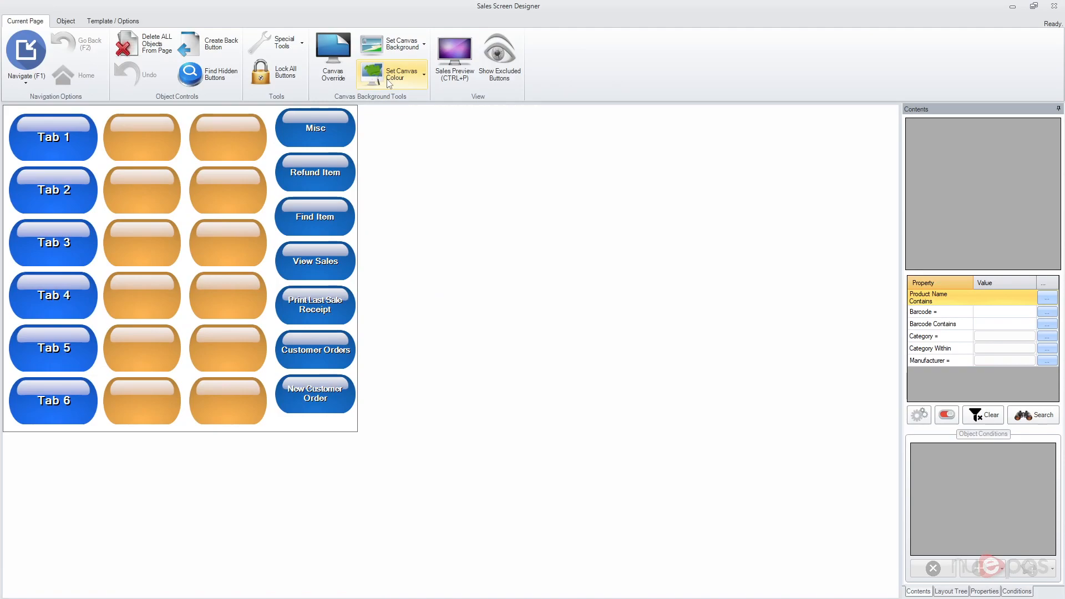
{"action": "left_click", "coordinate": [956, 591]}
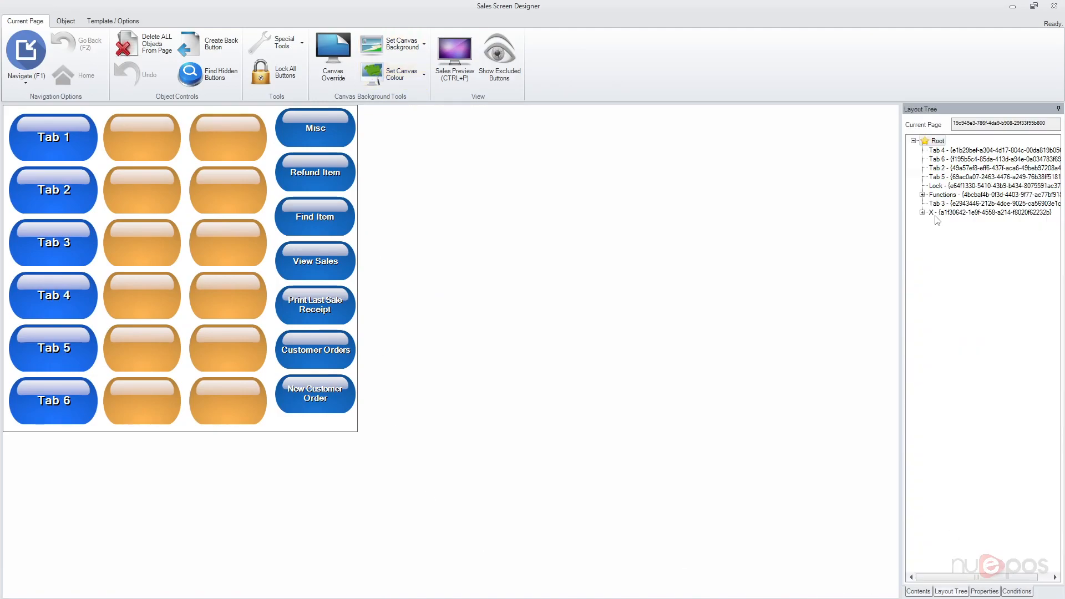
{"action": "left_click", "coordinate": [931, 196]}
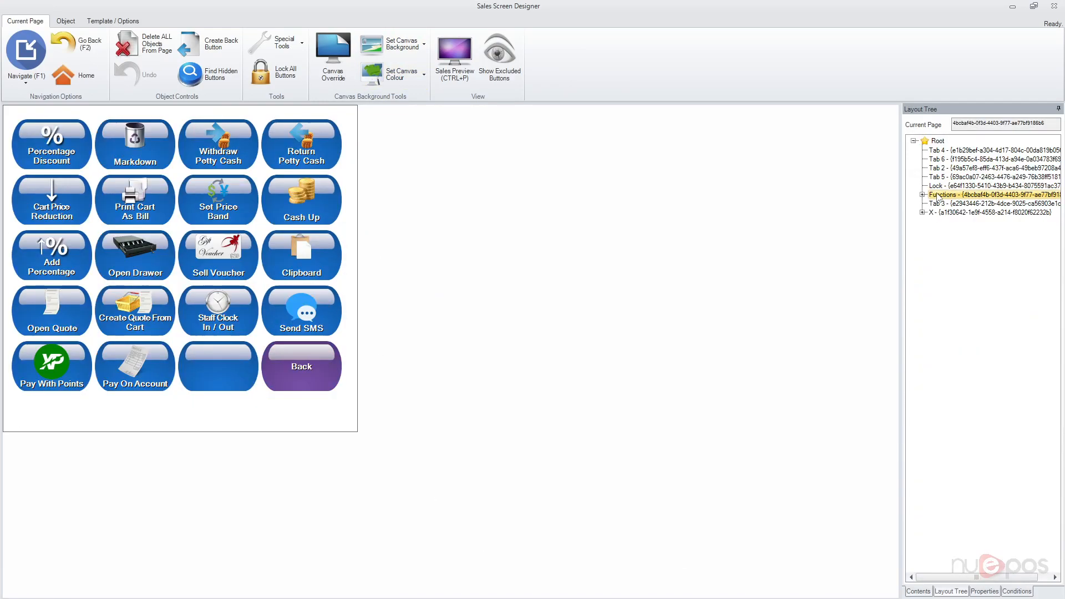
{"action": "left_click", "coordinate": [501, 70]}
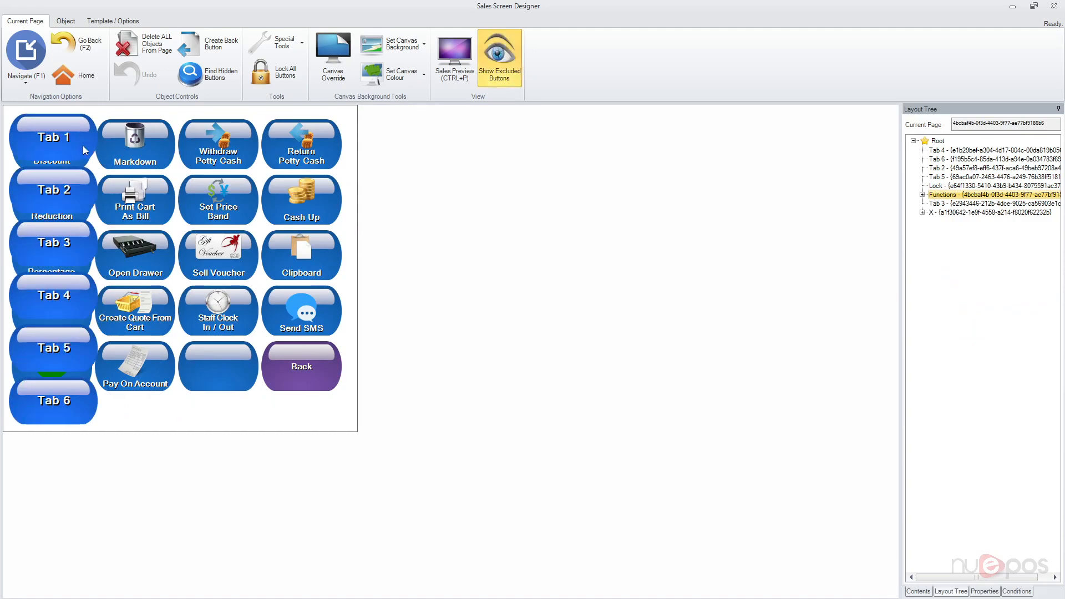
Step: Exclude the six permanent buttons Tab 1 to Tab 6 from the Functions page through their visibility options
{"action": "left_click", "coordinate": [55, 405]}
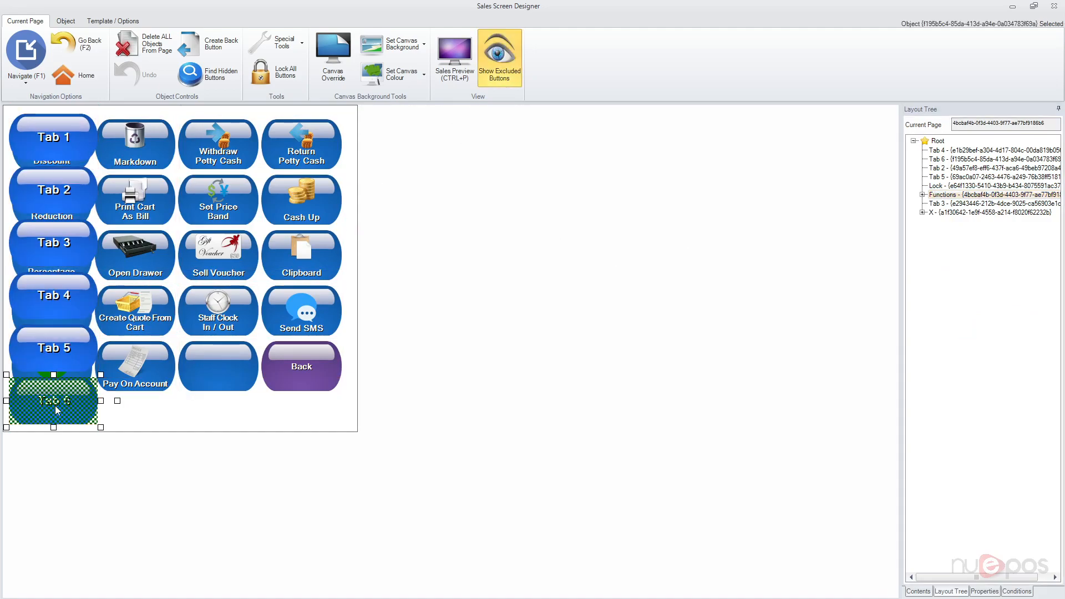
{"action": "left_click", "coordinate": [51, 351], "text": "ctrl"}
{"action": "left_click", "coordinate": [48, 293], "text": "ctrl"}
{"action": "left_click", "coordinate": [55, 237], "text": "ctrl"}
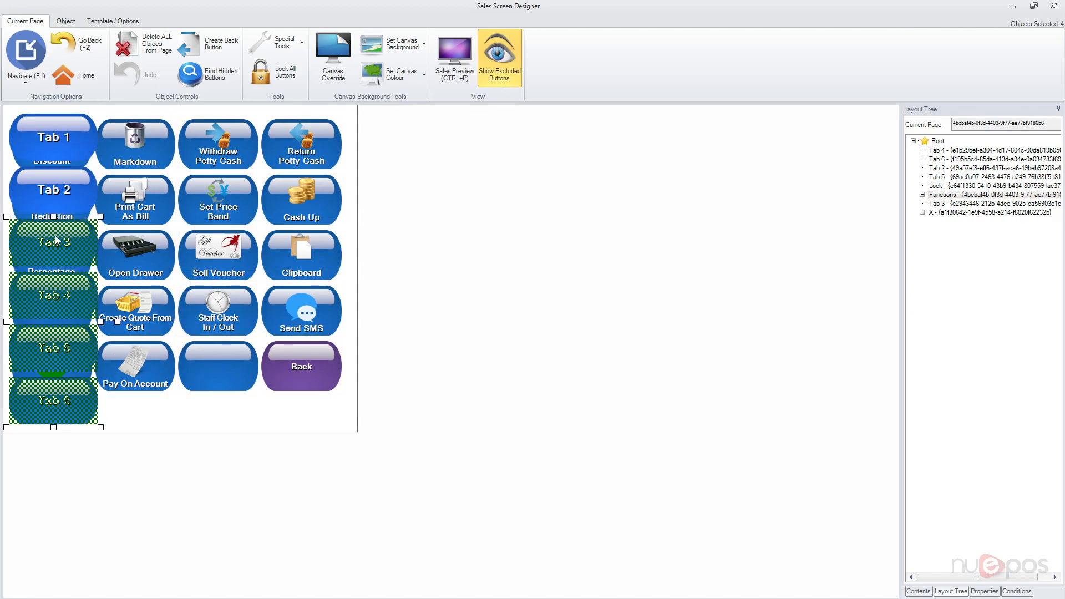
{"action": "left_click", "coordinate": [62, 186], "text": "ctrl"}
{"action": "left_click", "coordinate": [64, 146], "text": "ctrl"}
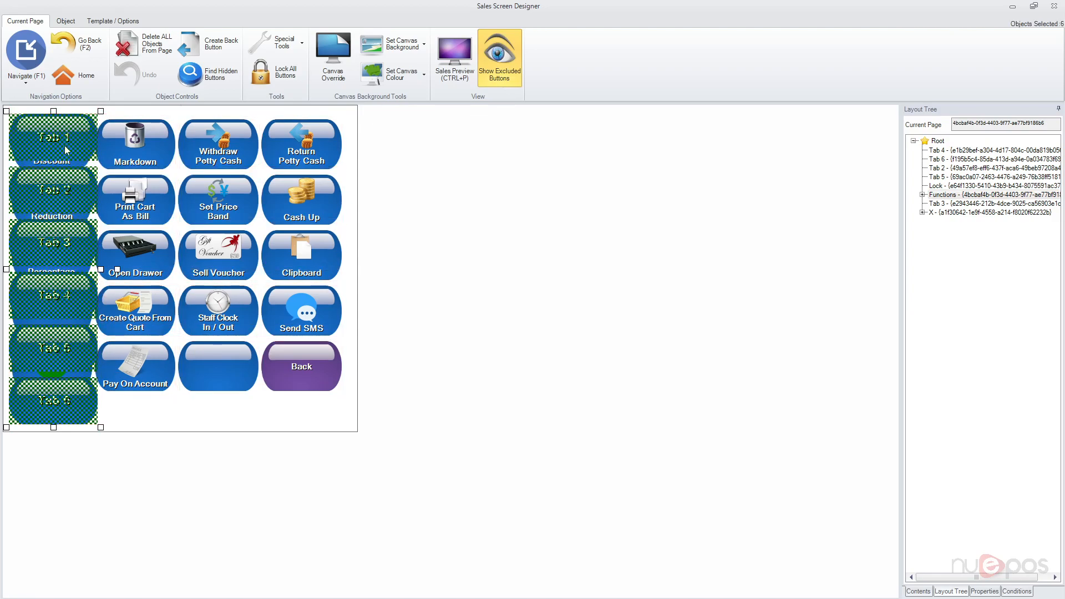
{"action": "right_click", "coordinate": [66, 148]}
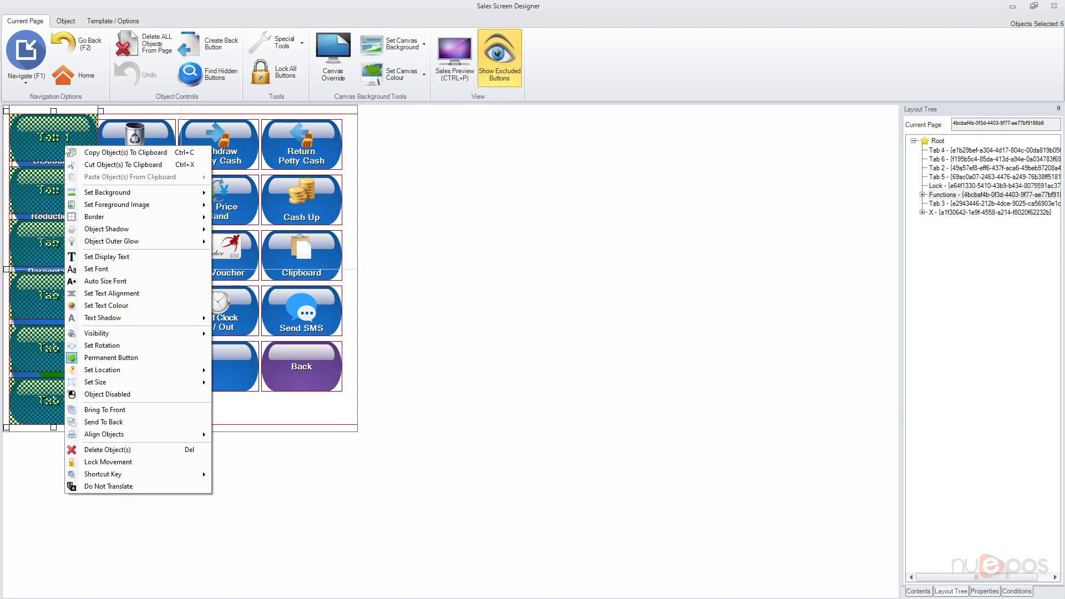
{"action": "mouse_move", "coordinate": [140, 336]}
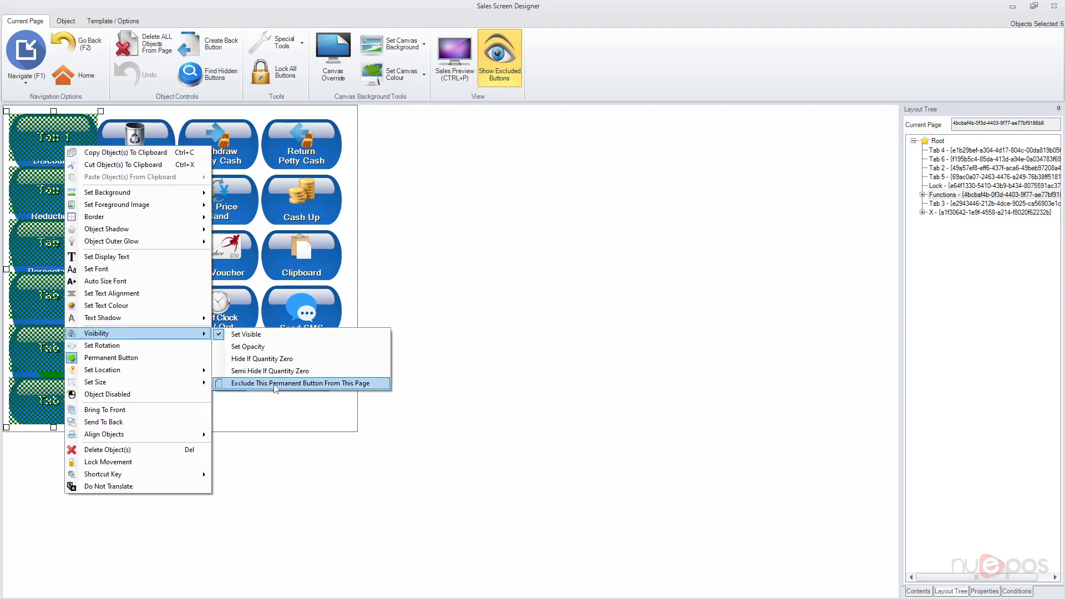
{"action": "left_click", "coordinate": [364, 384]}
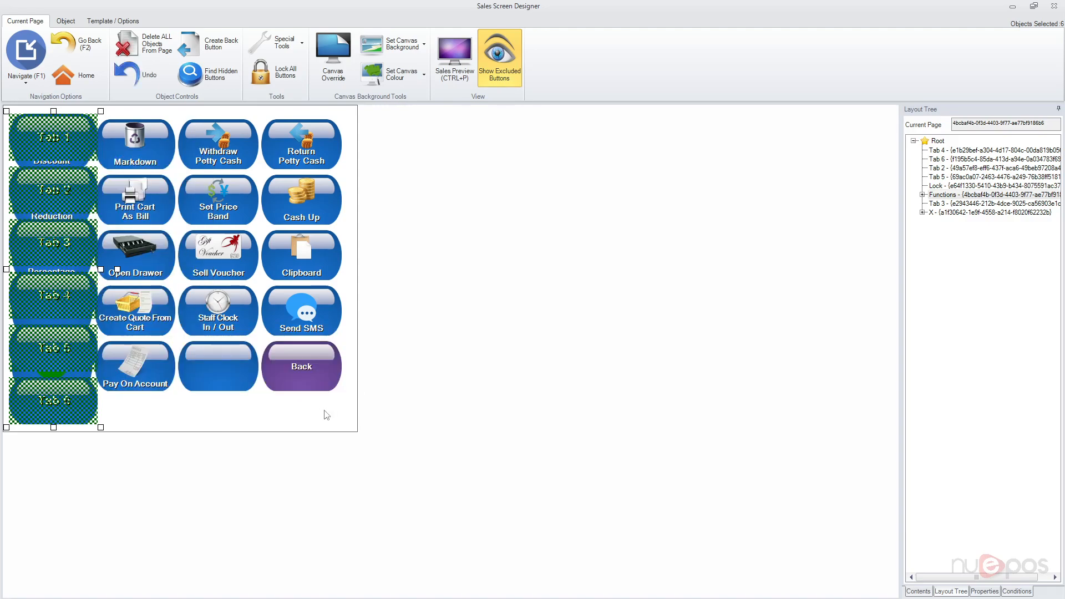
Step: Reload the Functions page and toggle the display of excluded buttons to check the tab exclusion
{"action": "left_click", "coordinate": [936, 186]}
{"action": "left_click", "coordinate": [938, 195]}
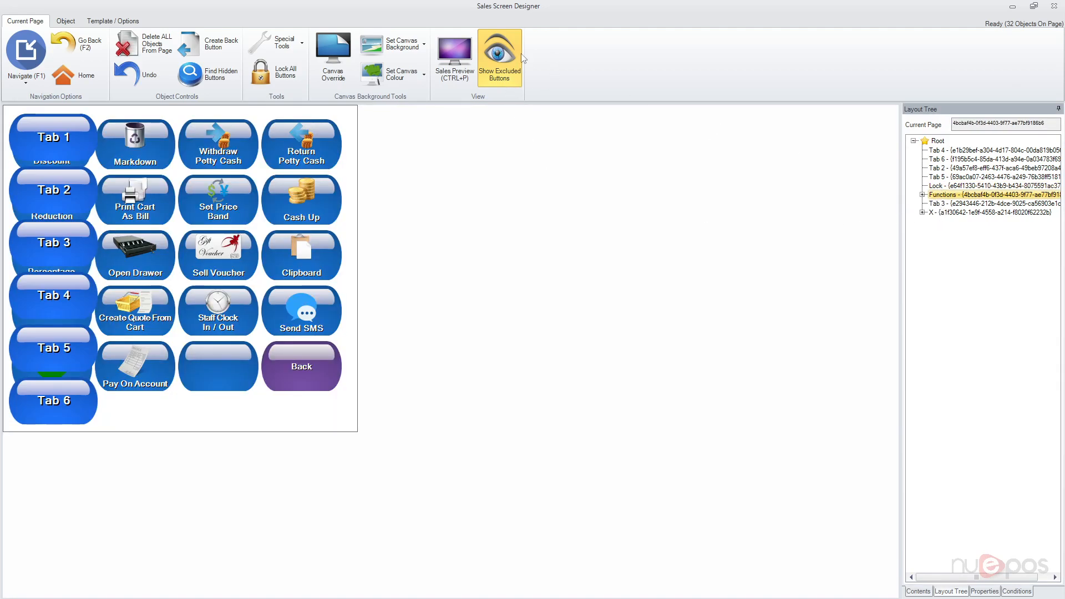
{"action": "left_click", "coordinate": [499, 61]}
{"action": "left_click", "coordinate": [496, 62]}
Step: Exclude the six permanent buttons Tab 1 to Tab 6 from the Lock page through their visibility options
{"action": "left_click", "coordinate": [945, 187]}
{"action": "left_click", "coordinate": [69, 138]}
{"action": "left_click", "coordinate": [63, 196], "text": "ctrl"}
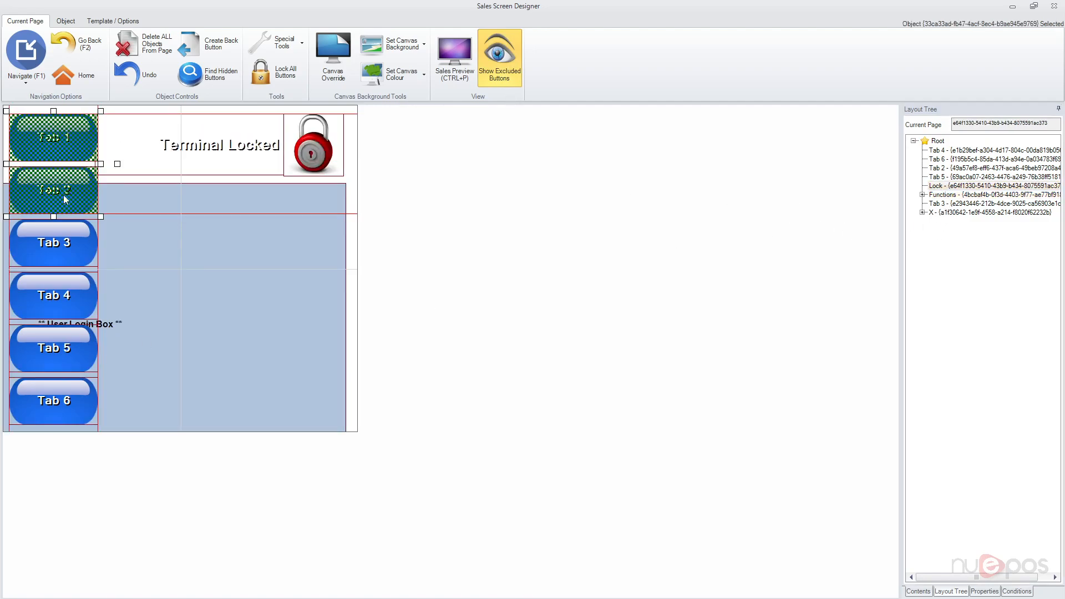
{"action": "left_click", "coordinate": [59, 244], "text": "ctrl"}
{"action": "left_click", "coordinate": [58, 293], "text": "ctrl"}
{"action": "left_click", "coordinate": [59, 356], "text": "ctrl"}
{"action": "left_click", "coordinate": [57, 398], "text": "ctrl"}
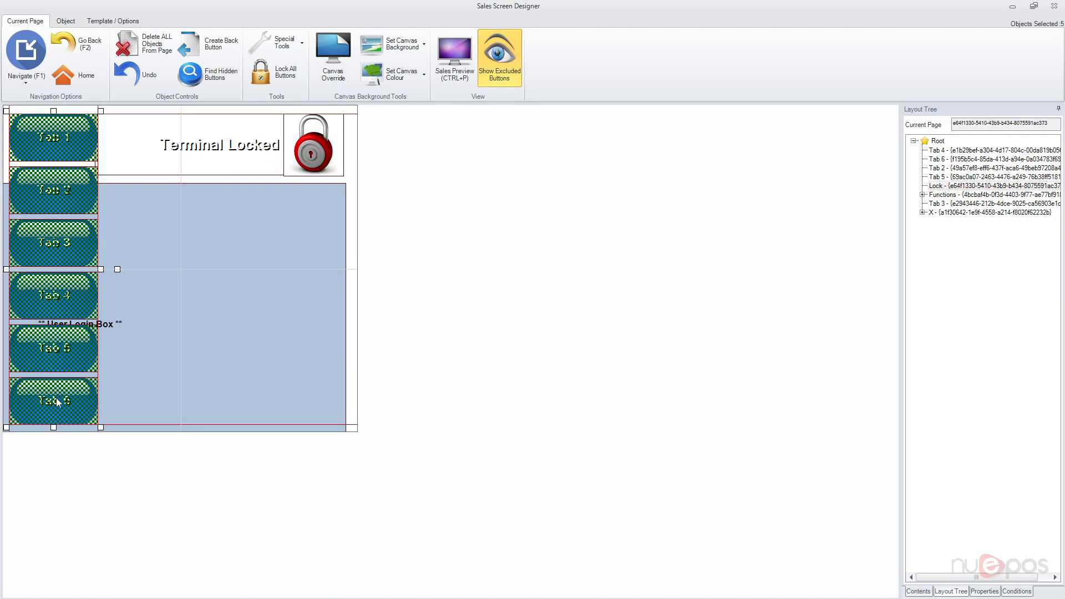
{"action": "right_click", "coordinate": [48, 135]}
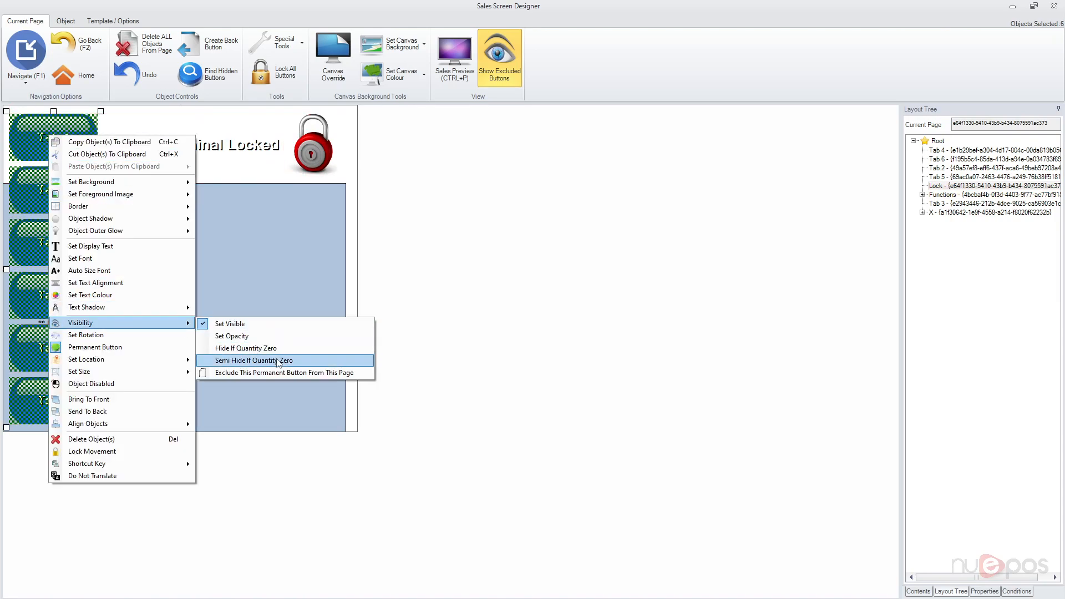
{"action": "left_click", "coordinate": [272, 372]}
{"action": "left_click", "coordinate": [153, 166]}
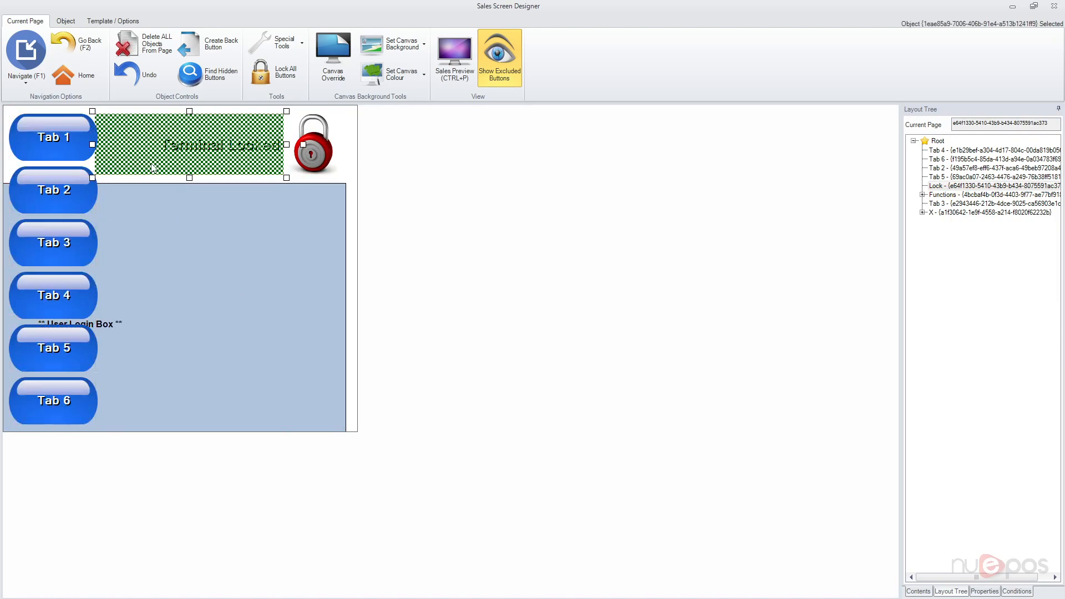
Step: Return to the Root page, close the designer, check the Functions page on the live sales screen and exit it
{"action": "left_click", "coordinate": [936, 142]}
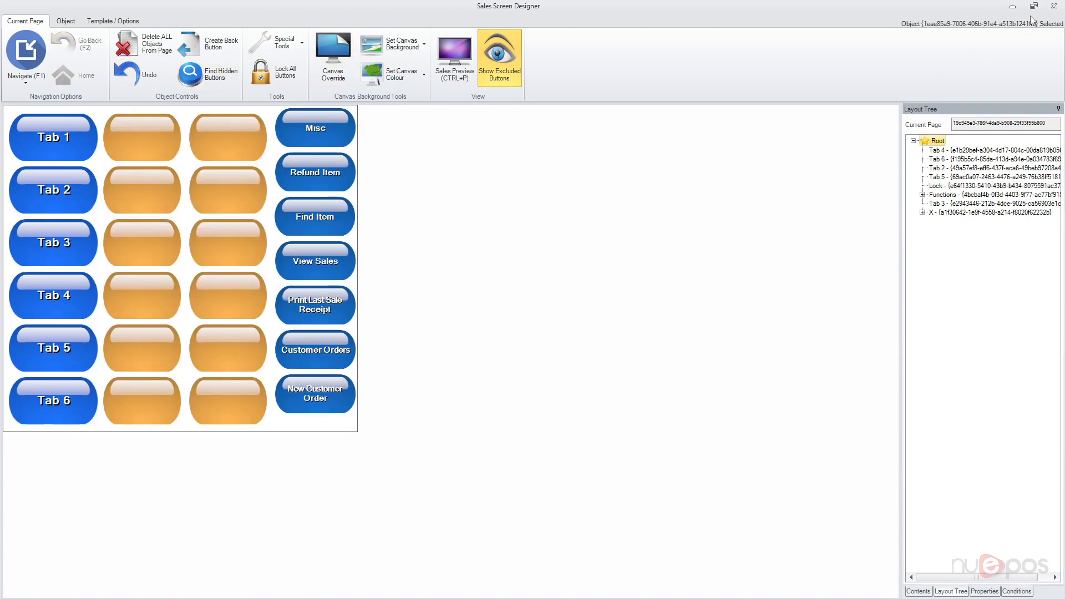
{"action": "left_click", "coordinate": [1054, 6]}
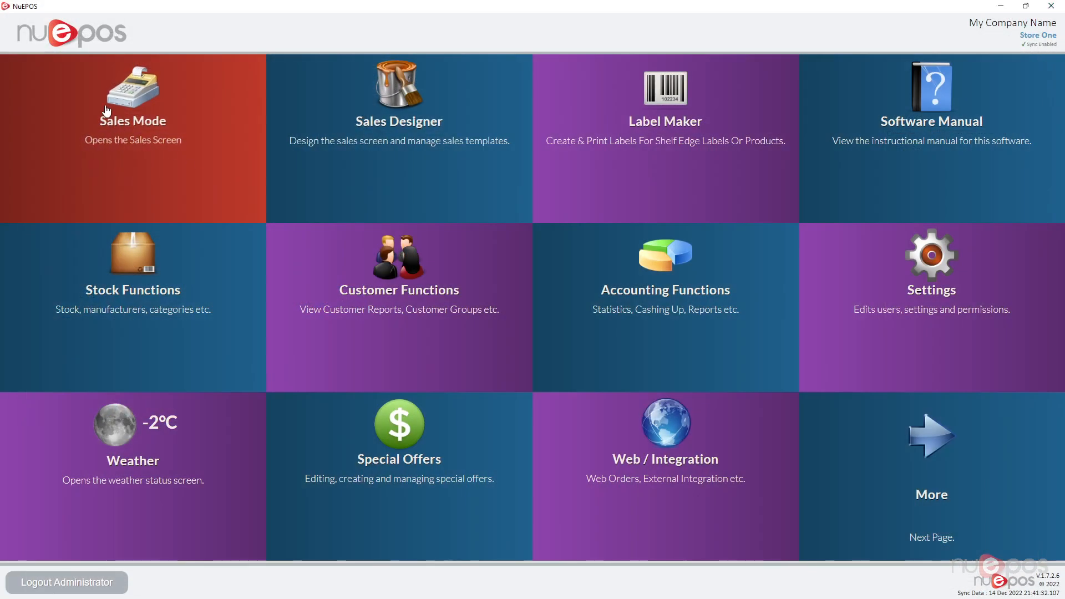
{"action": "left_click", "coordinate": [107, 111]}
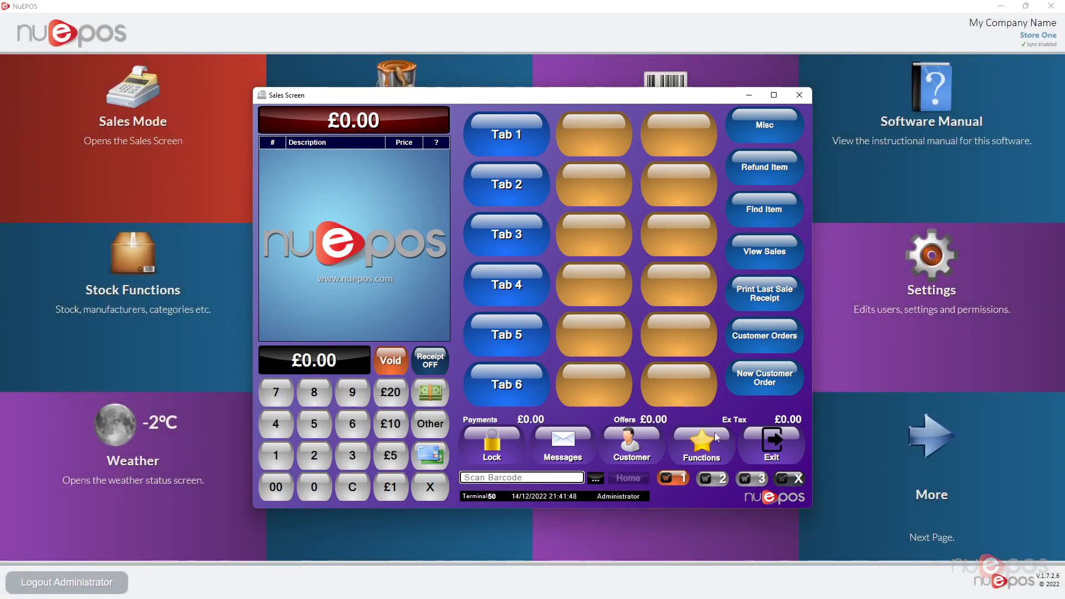
{"action": "left_click", "coordinate": [713, 441]}
{"action": "left_click", "coordinate": [798, 95]}
Step: Reopen the Sales Screen Designer, clear the cache for this template and close the designer
{"action": "left_click", "coordinate": [388, 105]}
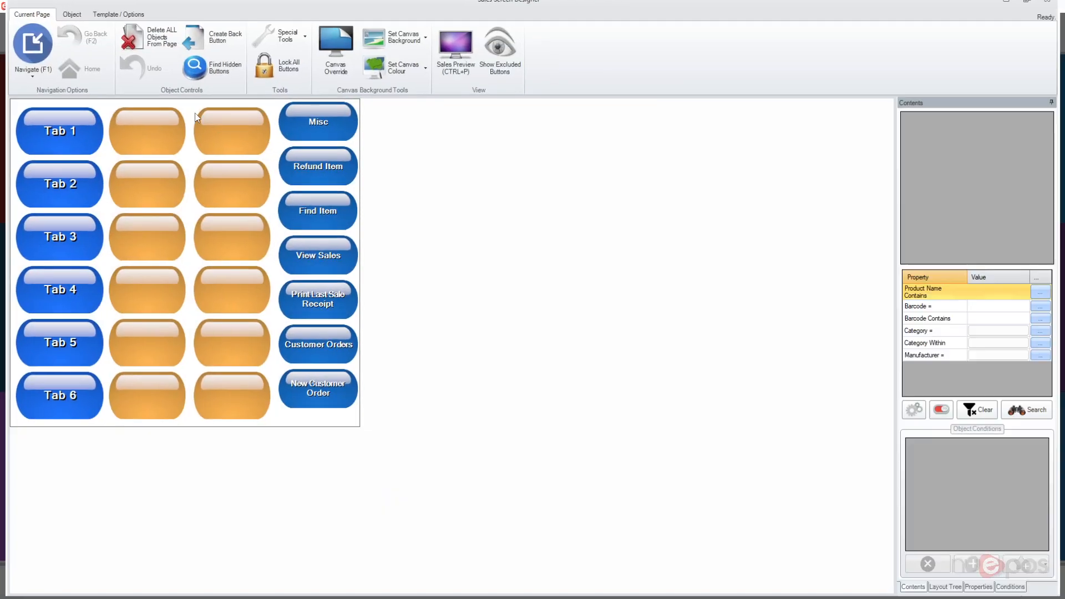
{"action": "left_click", "coordinate": [272, 39]}
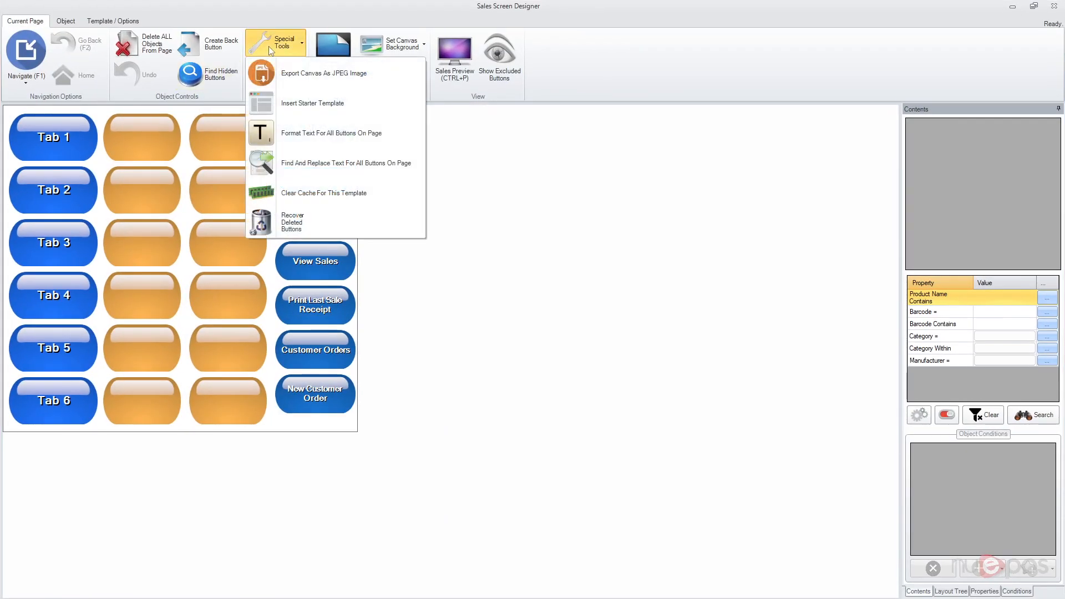
{"action": "left_click", "coordinate": [322, 196]}
{"action": "left_click", "coordinate": [673, 387]}
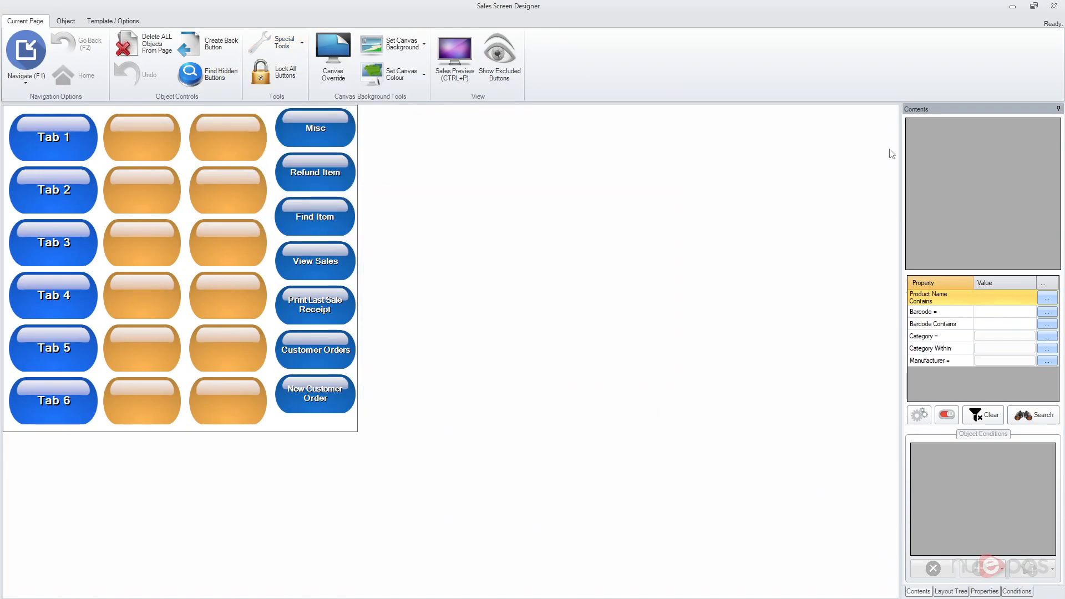
{"action": "left_click", "coordinate": [1054, 6]}
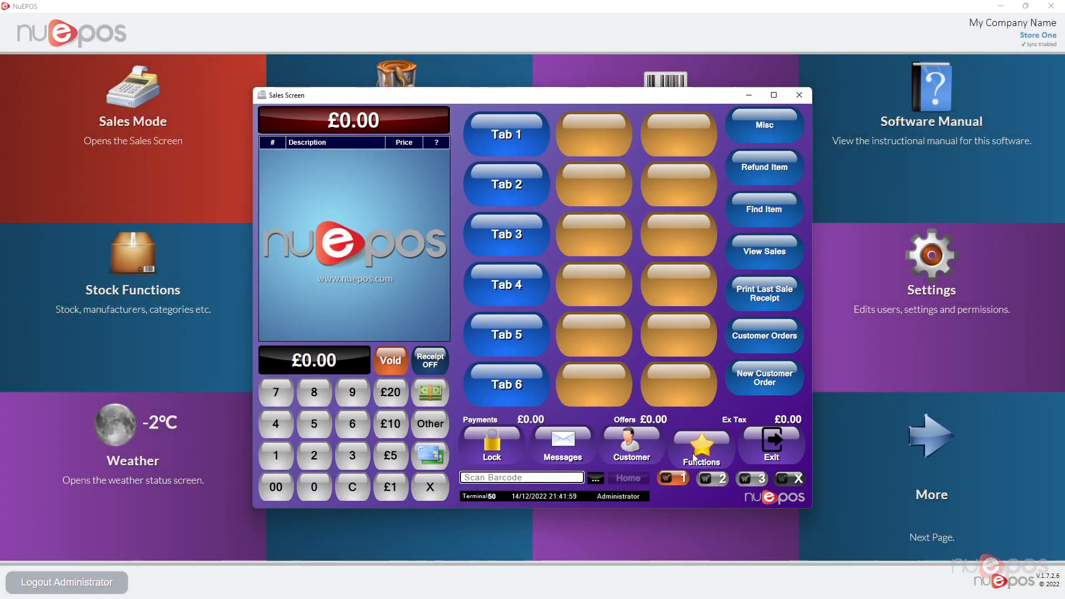
Step: Check the live Functions page for excluded tabs, lock the terminal to check its lock page, and log back in through the password prompt
{"action": "left_click", "coordinate": [693, 448]}
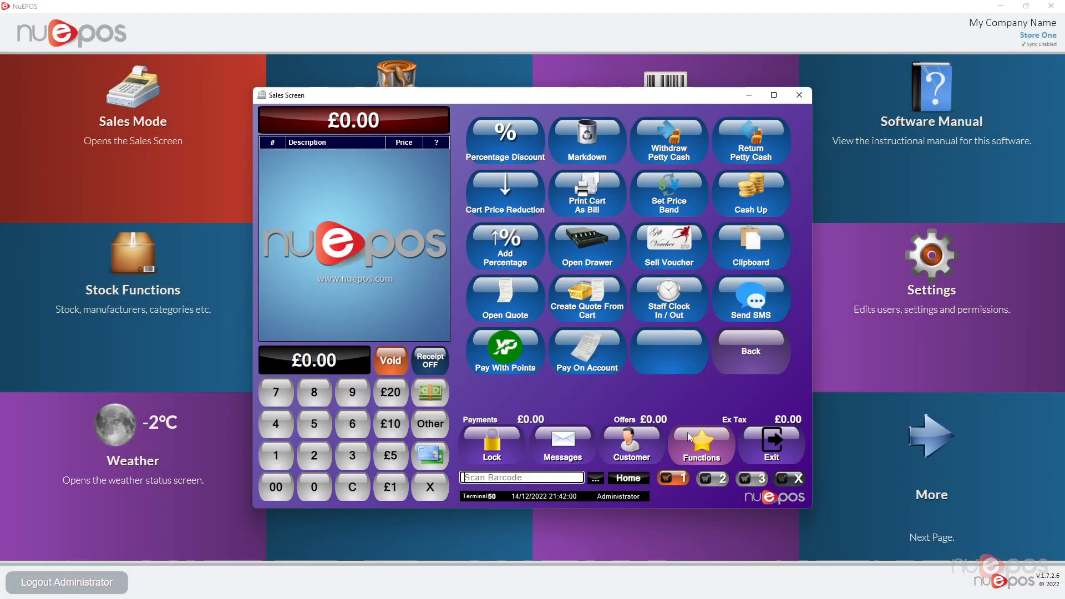
{"action": "left_click", "coordinate": [748, 364]}
{"action": "left_click", "coordinate": [490, 446]}
{"action": "left_click", "coordinate": [518, 333]}
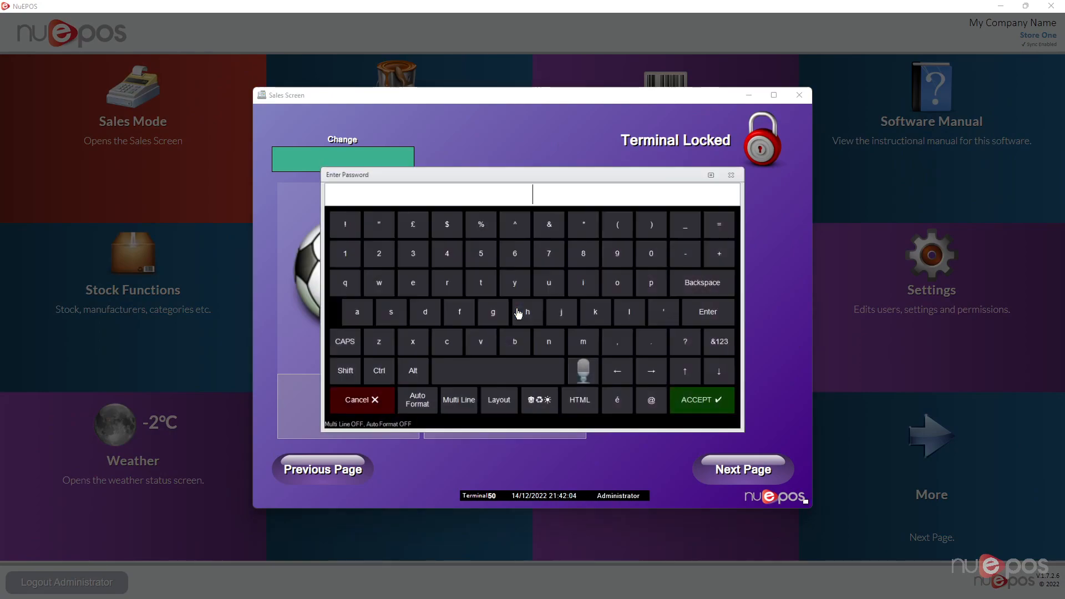
{"action": "key", "text": "Return"}
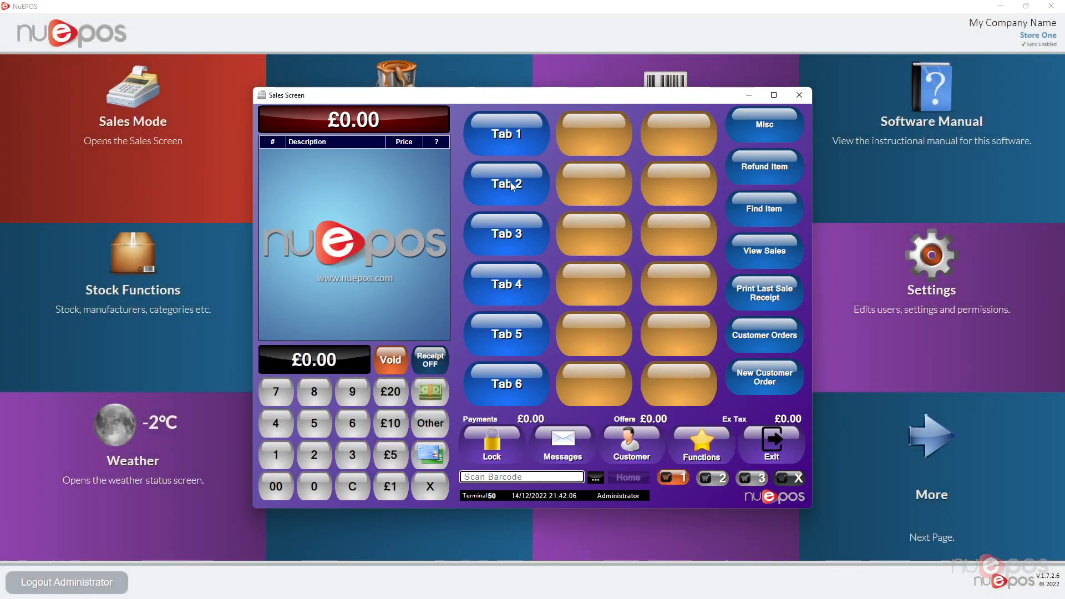
Step: Switch through Tab 2, Tab 3 and Tab 1 on the live sales screen and exit it
{"action": "left_click", "coordinate": [510, 181]}
{"action": "left_click", "coordinate": [513, 246]}
{"action": "left_click", "coordinate": [512, 137]}
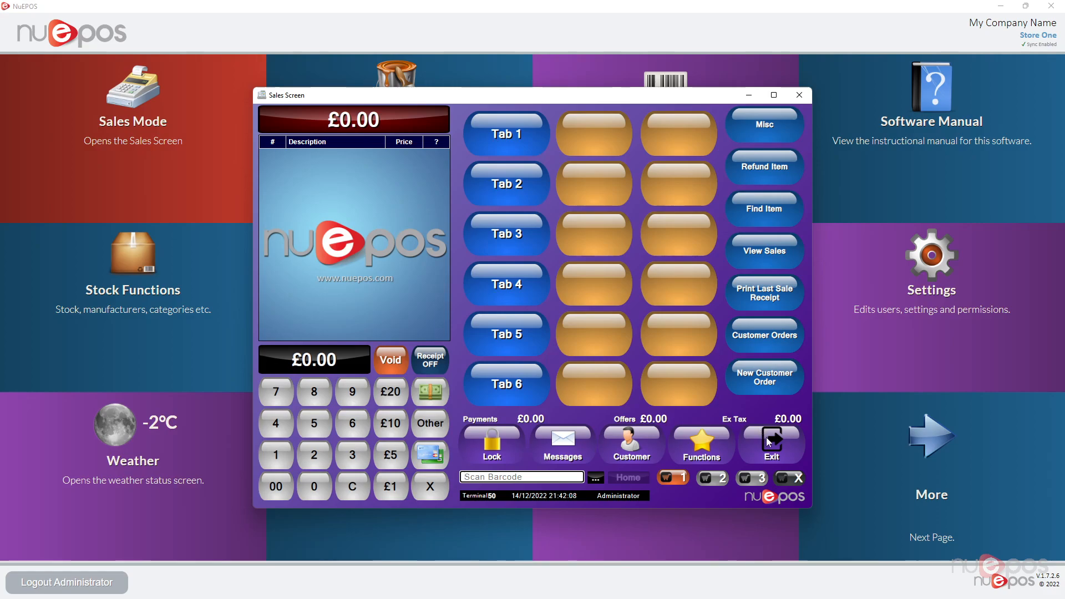
{"action": "left_click", "coordinate": [767, 437]}
Step: Reopen the Sales Screen Designer and begin a new object condition for the Tab 1 button in an enlarged conditions dialog
{"action": "left_click", "coordinate": [372, 52]}
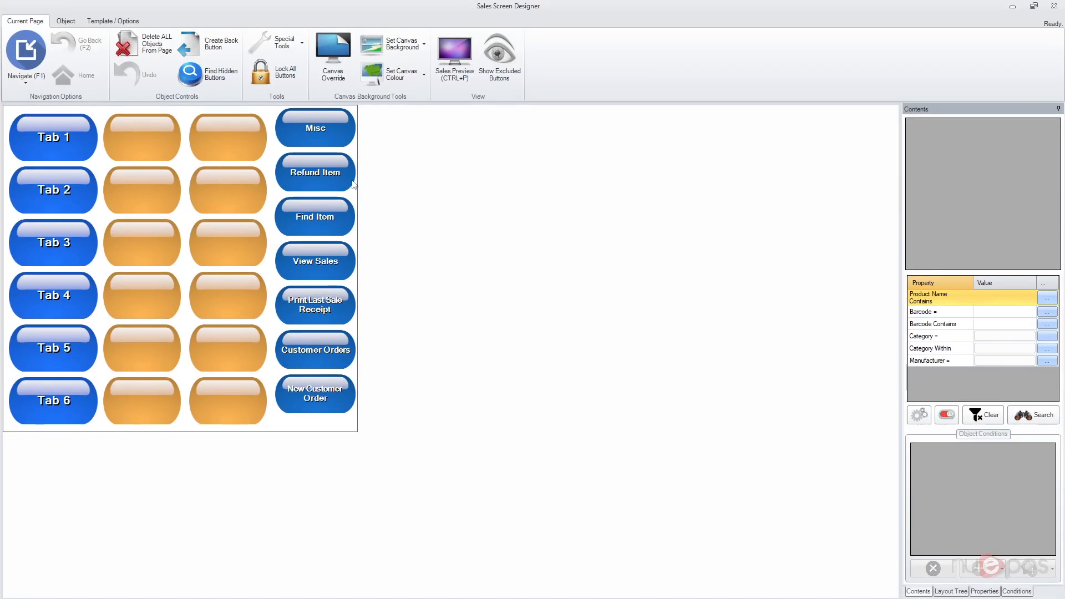
{"action": "left_click", "coordinate": [75, 144]}
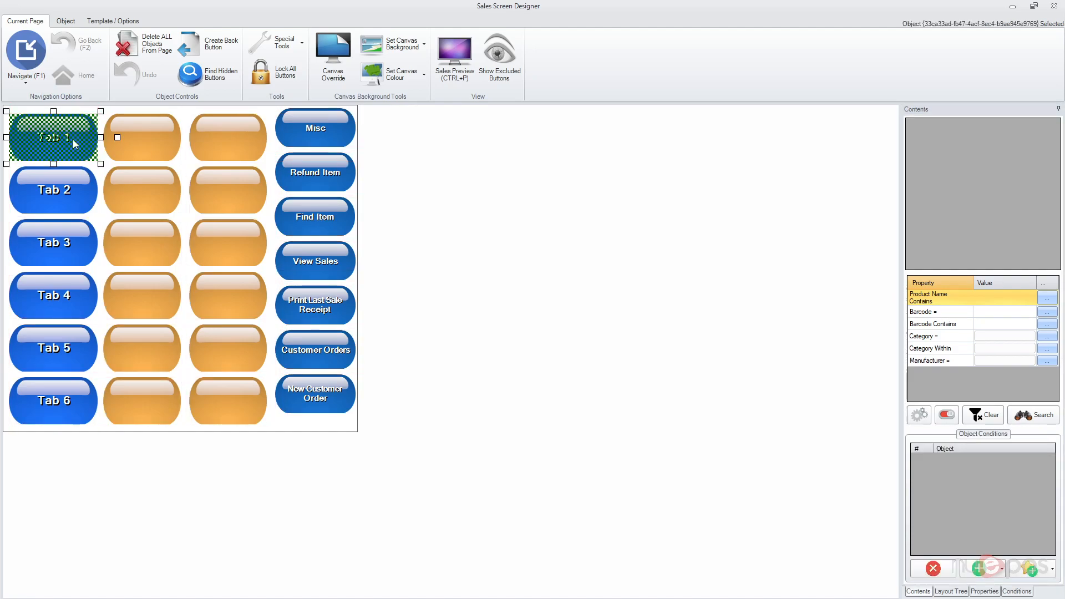
{"action": "left_click", "coordinate": [1017, 591]}
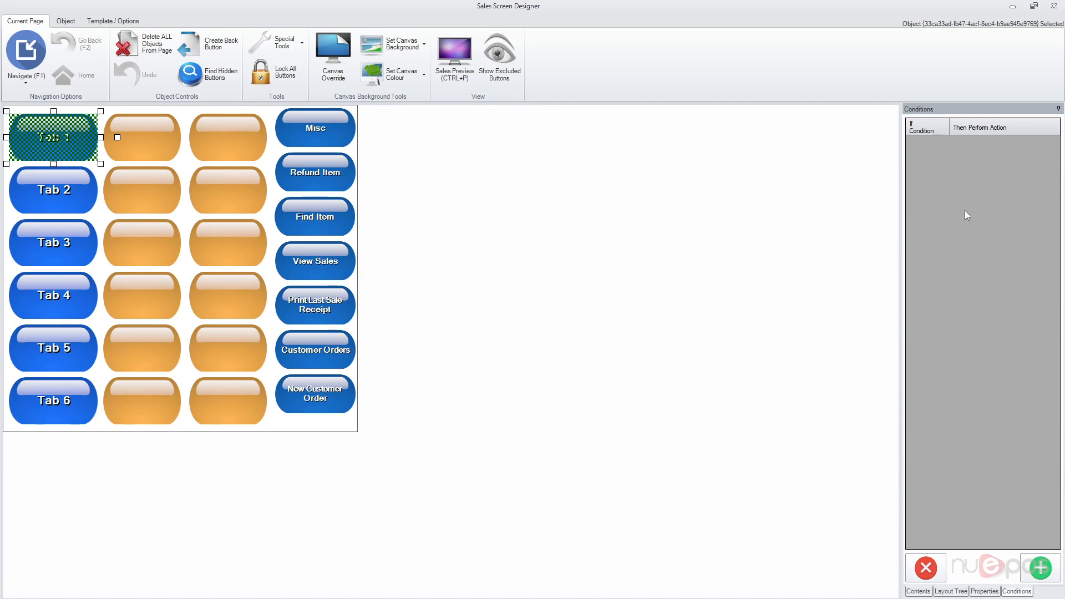
{"action": "left_click", "coordinate": [1041, 571]}
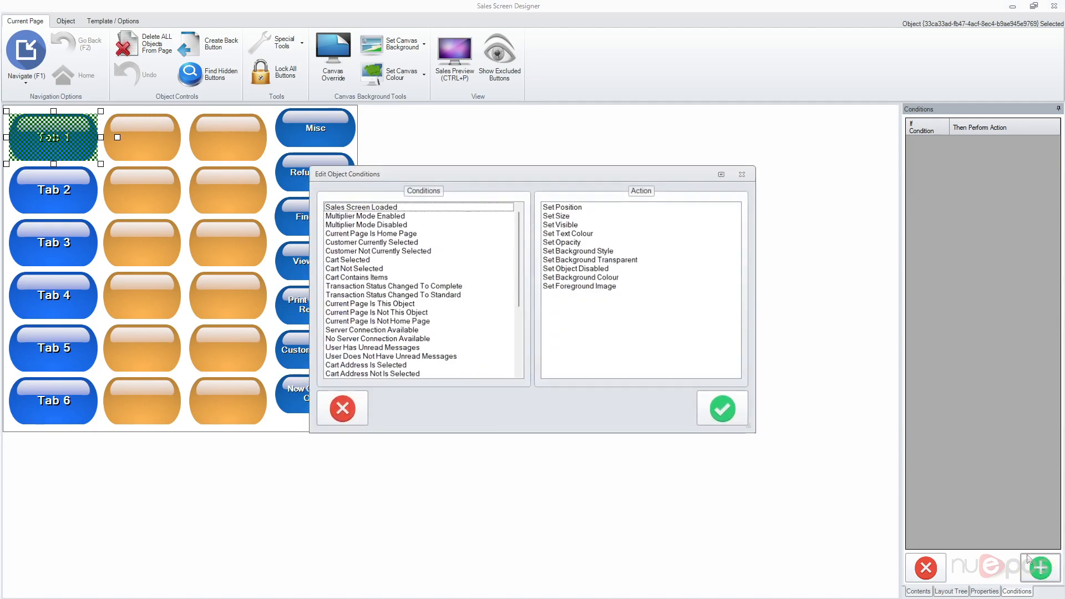
{"action": "left_click_drag", "start_coordinate": [543, 173], "coordinate": [564, 116]}
{"action": "left_click_drag", "start_coordinate": [782, 372], "coordinate": [934, 533]}
{"action": "left_click_drag", "start_coordinate": [435, 113], "coordinate": [489, 124]}
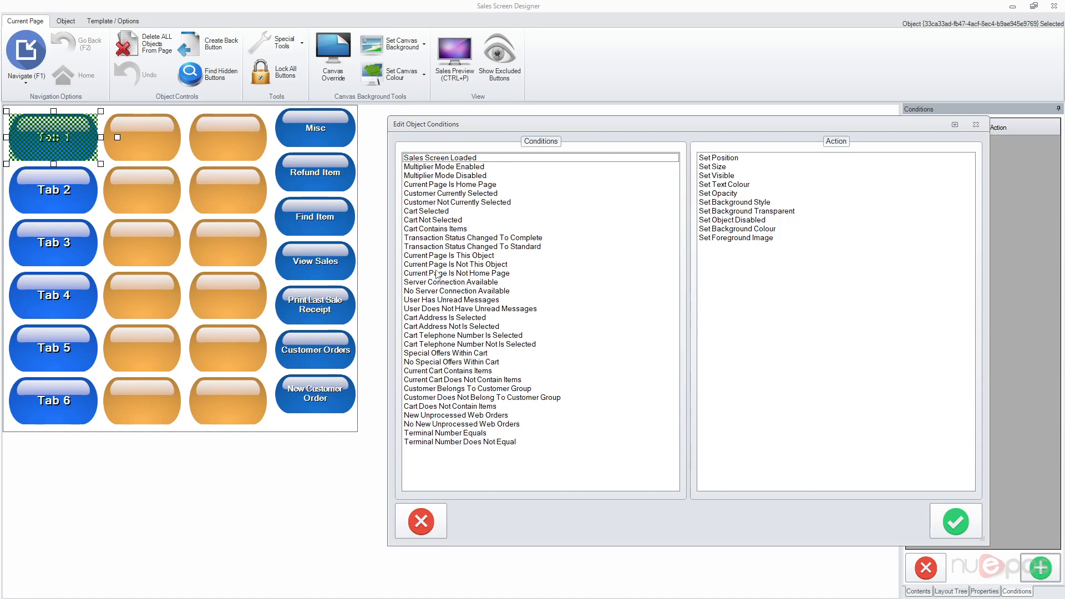
Step: Make Tab 1 use the Style B background 003-Red Orange when Current Page Is Home Page
{"action": "left_click", "coordinate": [427, 185]}
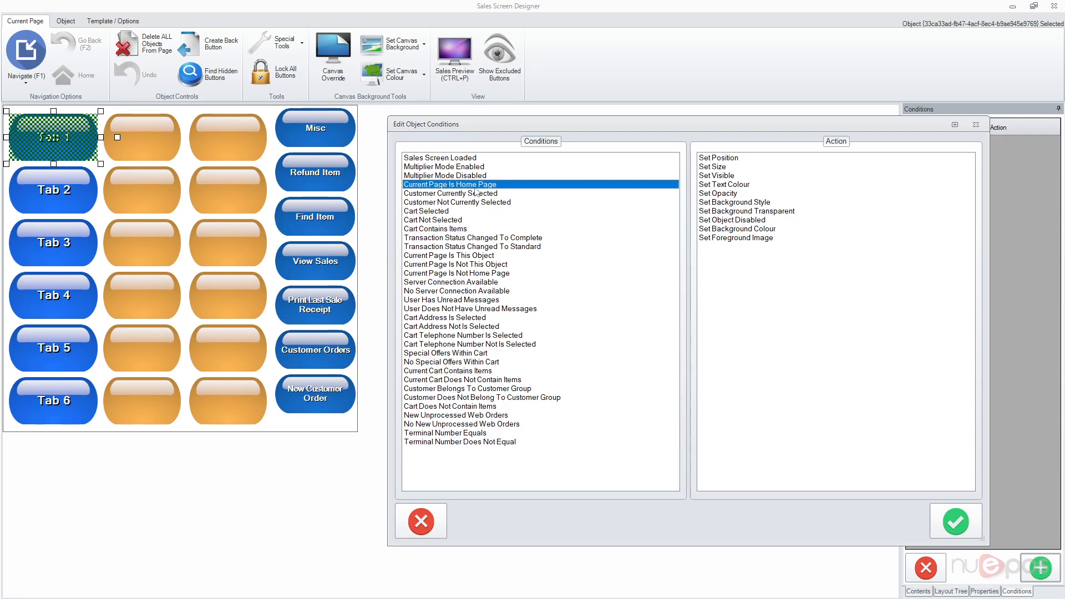
{"action": "left_click", "coordinate": [738, 161]}
{"action": "left_click", "coordinate": [739, 167]}
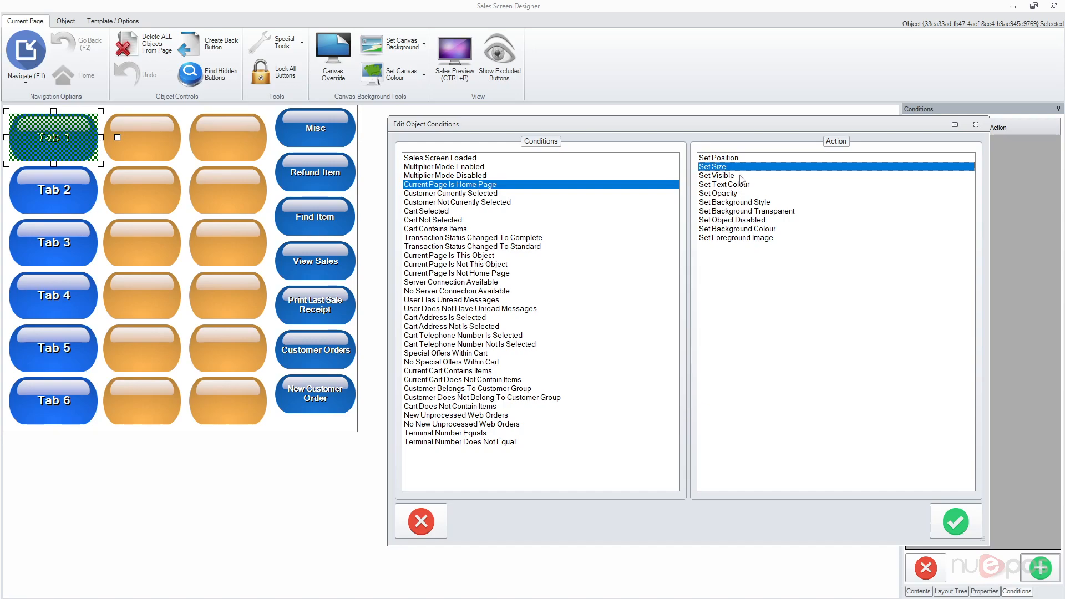
{"action": "left_click", "coordinate": [744, 203]}
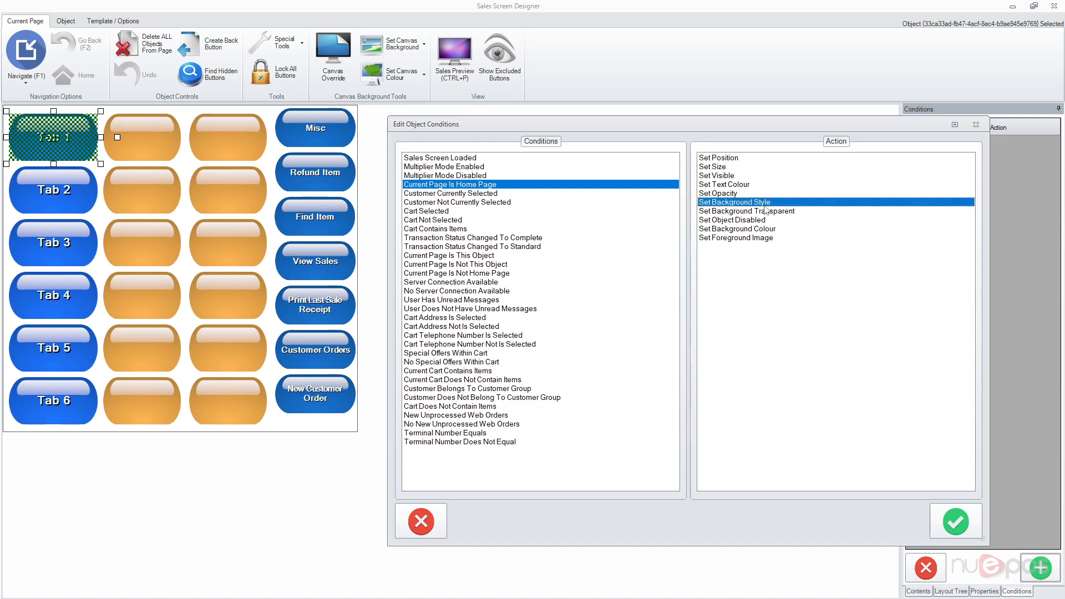
{"action": "left_click", "coordinate": [965, 516]}
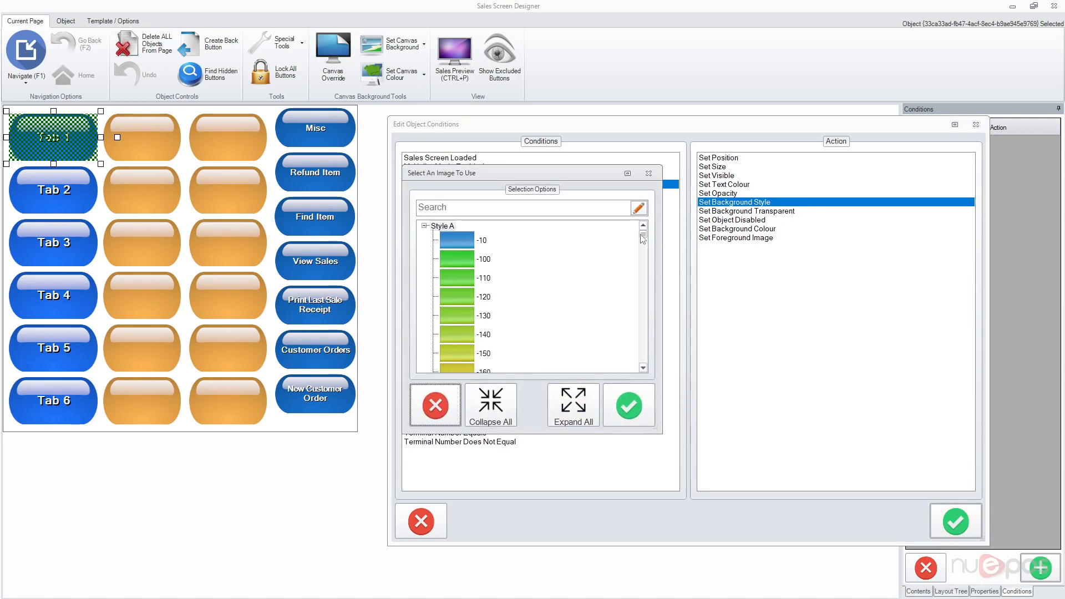
{"action": "left_click_drag", "start_coordinate": [594, 176], "coordinate": [706, 249]}
{"action": "left_click_drag", "start_coordinate": [760, 307], "coordinate": [761, 338]}
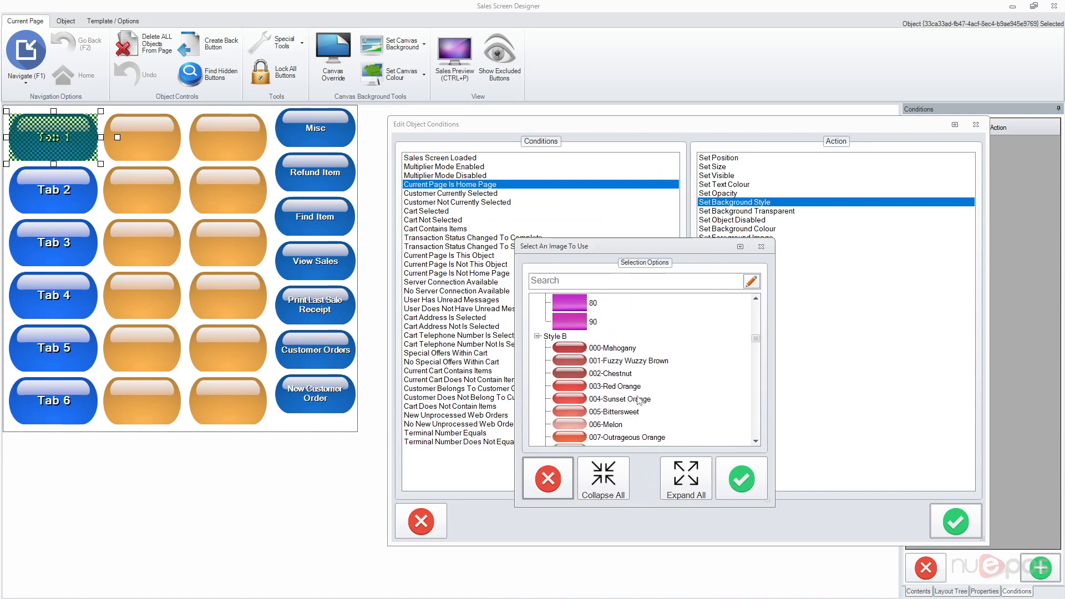
{"action": "left_click", "coordinate": [574, 387]}
{"action": "left_click", "coordinate": [738, 481]}
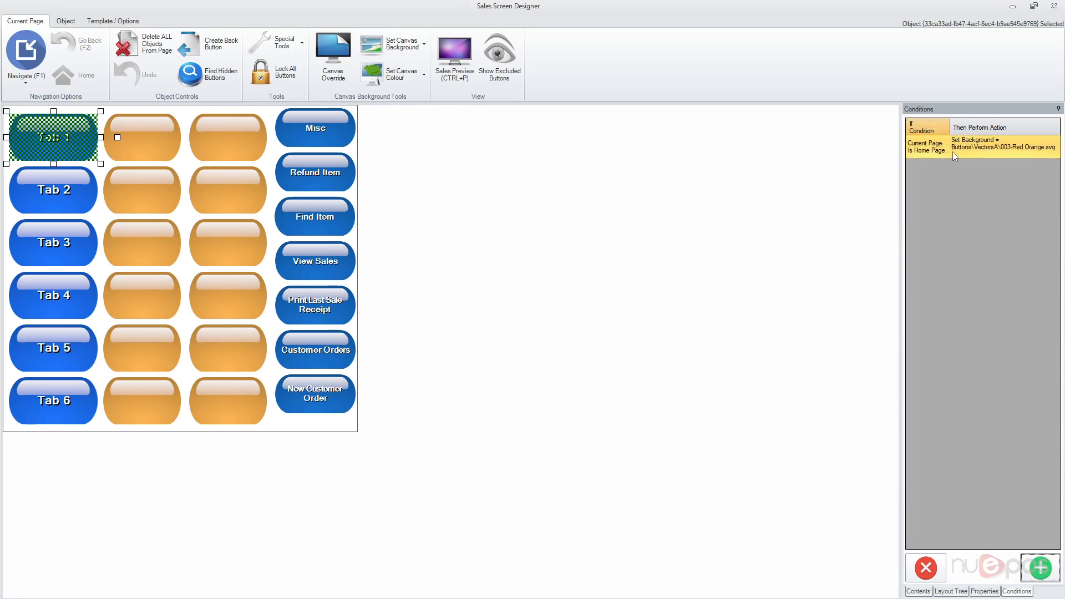
Step: Add a second condition to Tab 1 that sets the Style B background 070-Blue when Current Page Is Not Home Page
{"action": "left_click", "coordinate": [1030, 569]}
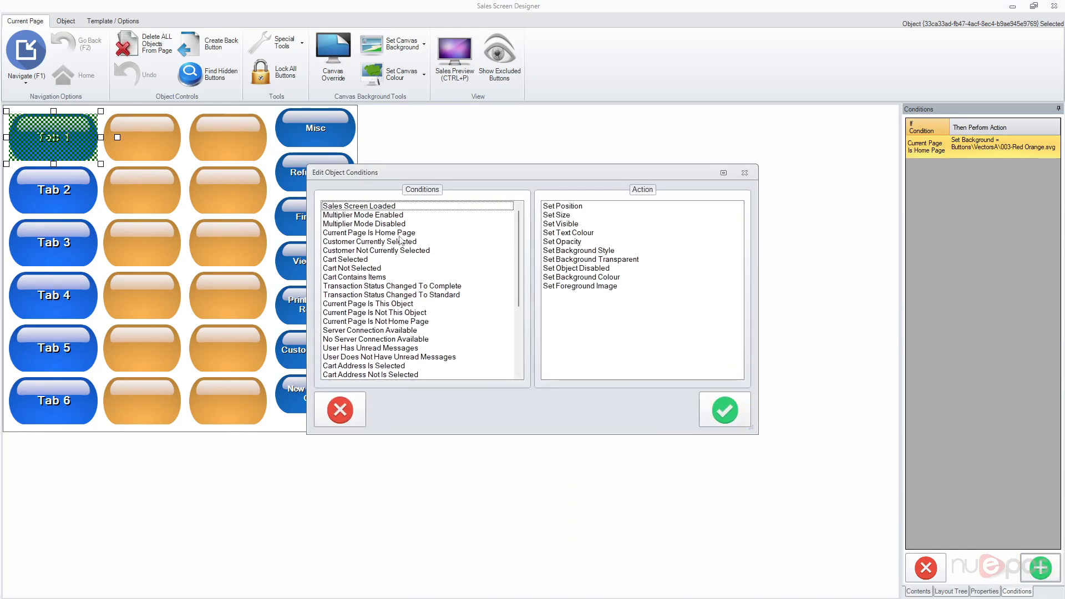
{"action": "left_click", "coordinate": [400, 234]}
{"action": "left_click", "coordinate": [378, 323]}
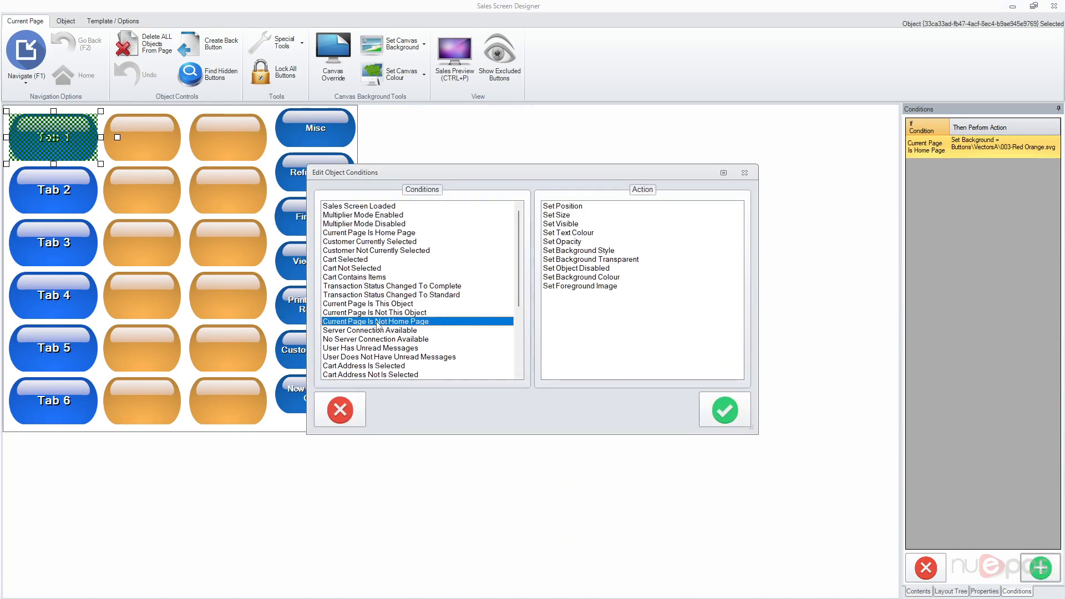
{"action": "left_click", "coordinate": [593, 250]}
{"action": "left_click", "coordinate": [724, 411]}
{"action": "left_click_drag", "start_coordinate": [643, 234], "coordinate": [642, 275]}
{"action": "left_click_drag", "start_coordinate": [643, 286], "coordinate": [520, 312]}
{"action": "left_click", "coordinate": [447, 330]}
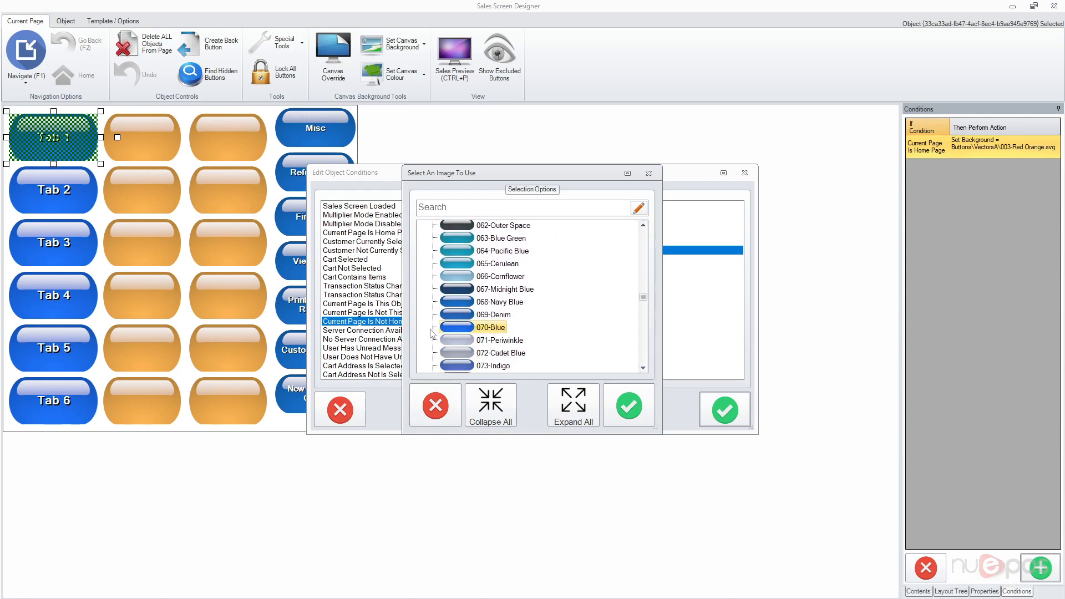
{"action": "left_click", "coordinate": [629, 406]}
{"action": "left_click", "coordinate": [724, 411]}
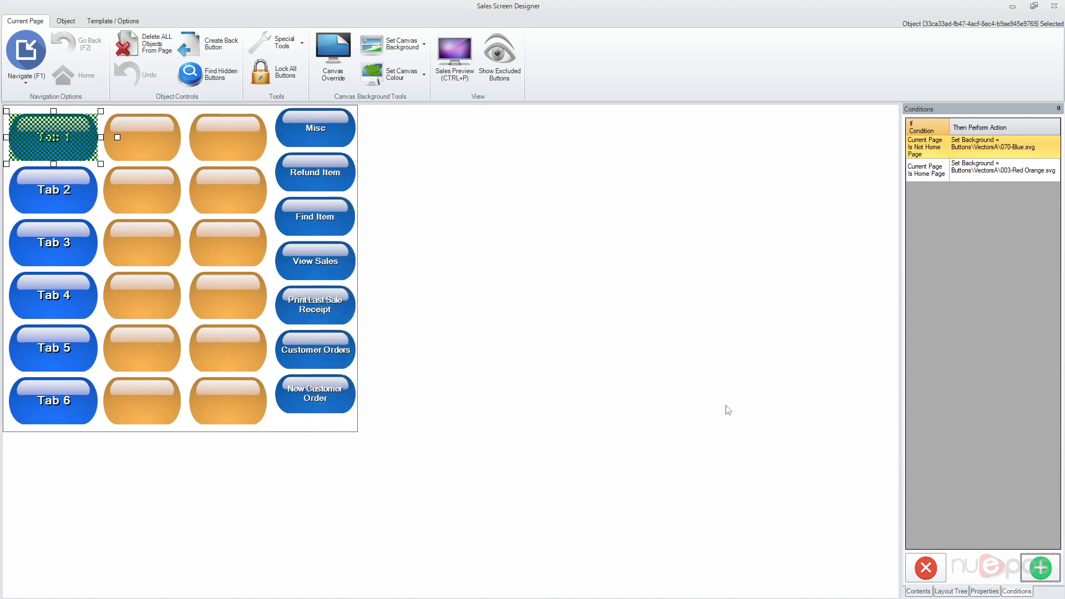
Step: Give Tab 2 a condition that sets the Style B background 003-Red Orange when Current Page Is This Object
{"action": "left_click", "coordinate": [48, 196]}
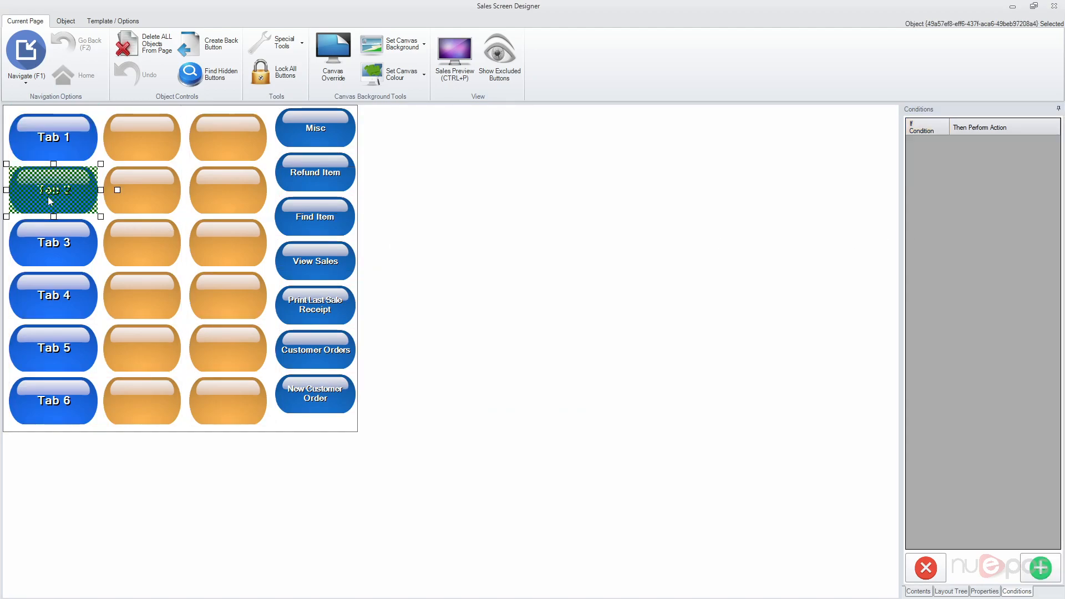
{"action": "left_click", "coordinate": [1054, 571]}
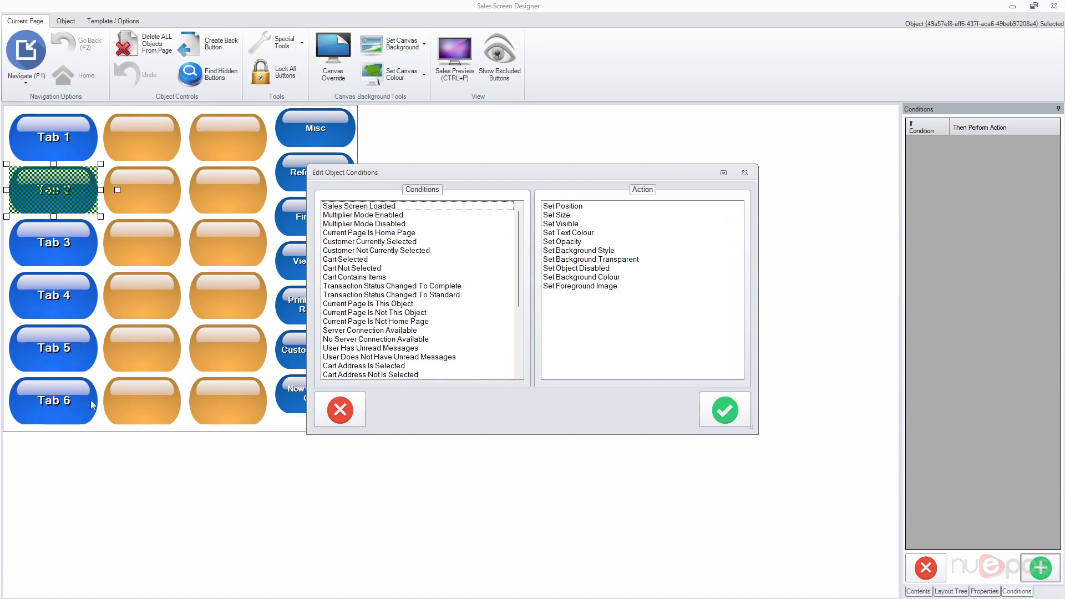
{"action": "left_click", "coordinate": [344, 304]}
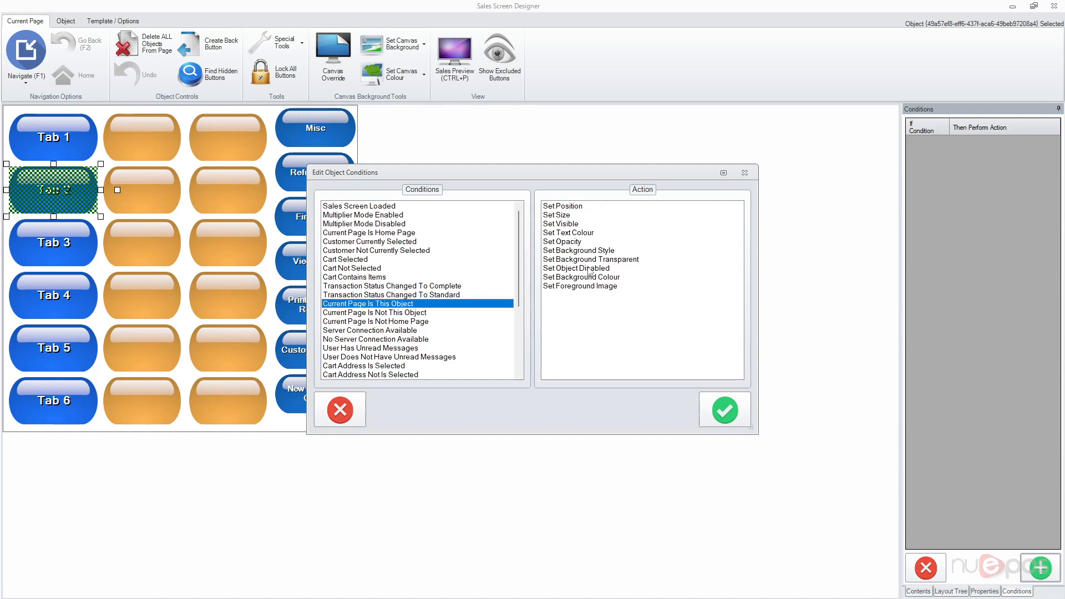
{"action": "left_click", "coordinate": [604, 251]}
{"action": "left_click", "coordinate": [723, 413]}
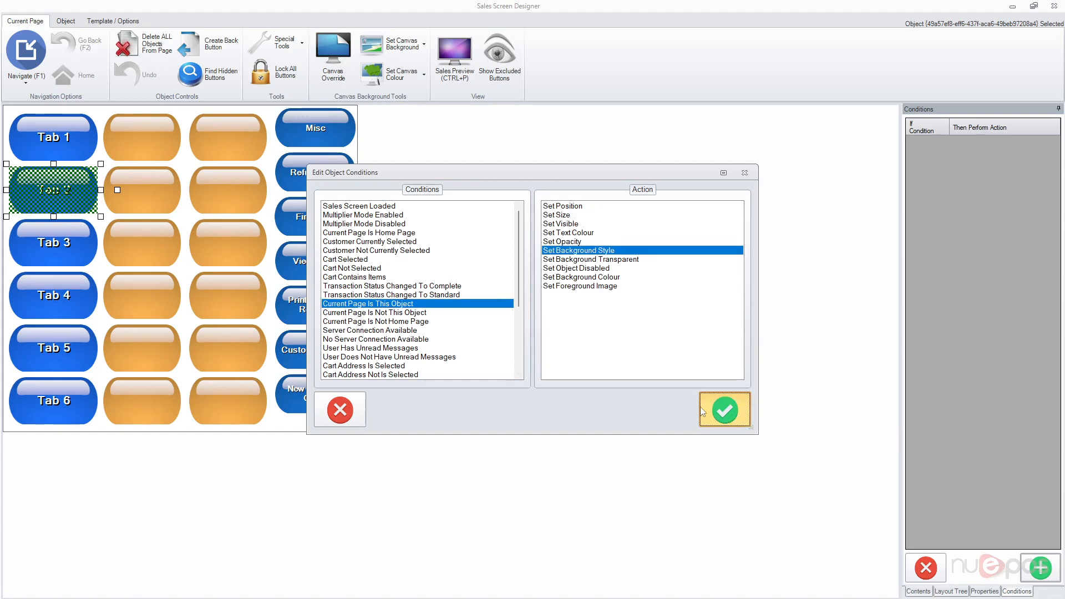
{"action": "left_click_drag", "start_coordinate": [642, 232], "coordinate": [643, 267]}
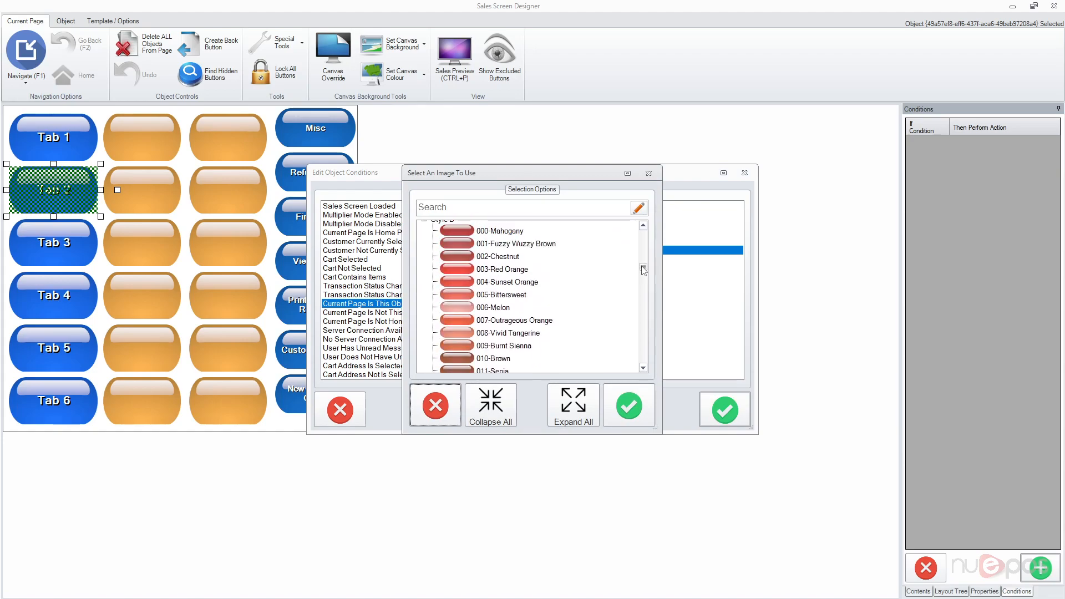
{"action": "left_click", "coordinate": [502, 269]}
{"action": "left_click", "coordinate": [630, 395]}
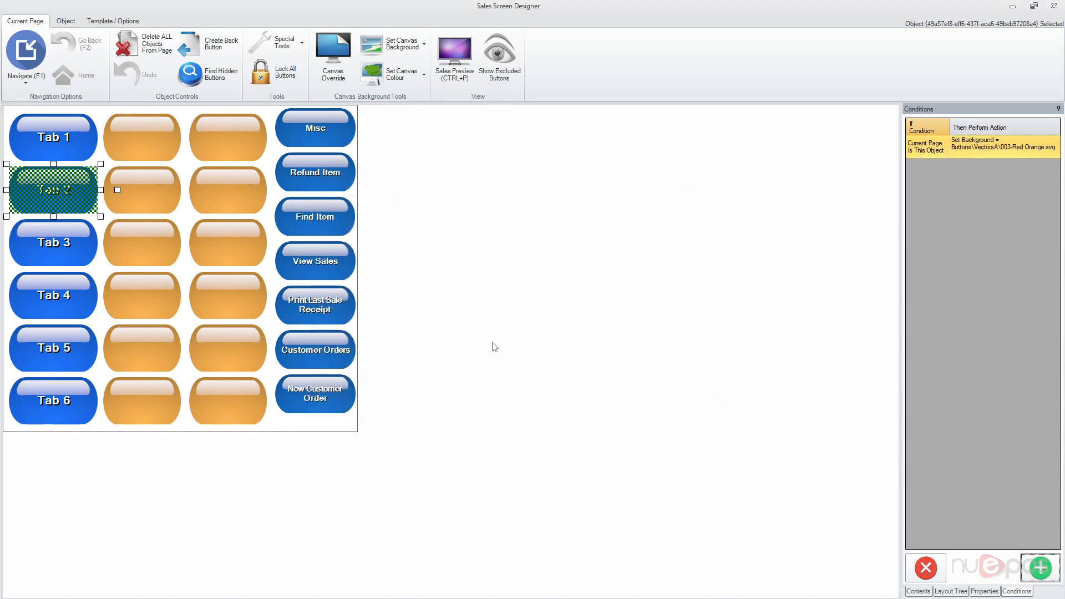
Step: Add a condition to Tab 2 that sets the Style B background 070-Blue when Current Page Is Not This Object
{"action": "left_click", "coordinate": [1040, 567]}
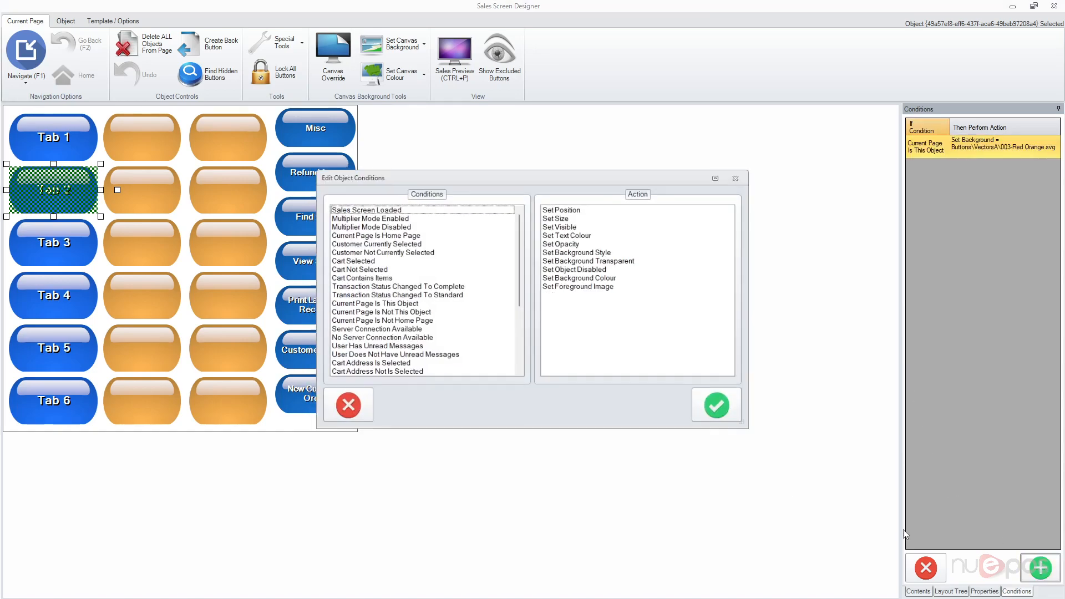
{"action": "left_click", "coordinate": [406, 314]}
{"action": "left_click", "coordinate": [585, 250]}
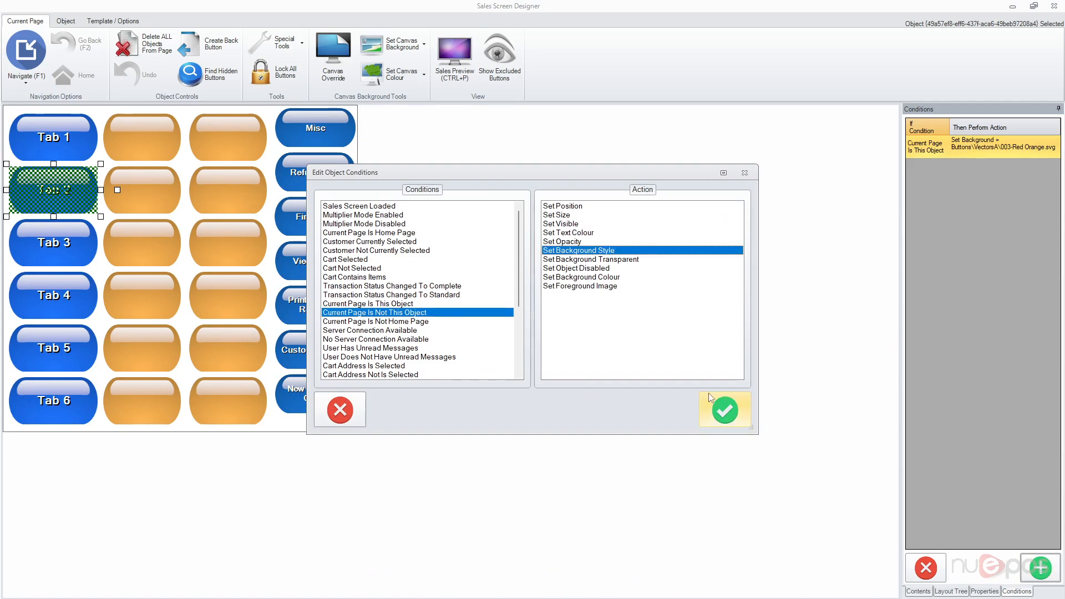
{"action": "left_click", "coordinate": [725, 410]}
{"action": "scroll", "coordinate": [466, 292], "scroll_direction": "down", "scroll_amount": 2}
{"action": "scroll", "coordinate": [475, 299], "scroll_direction": "down", "scroll_amount": 15}
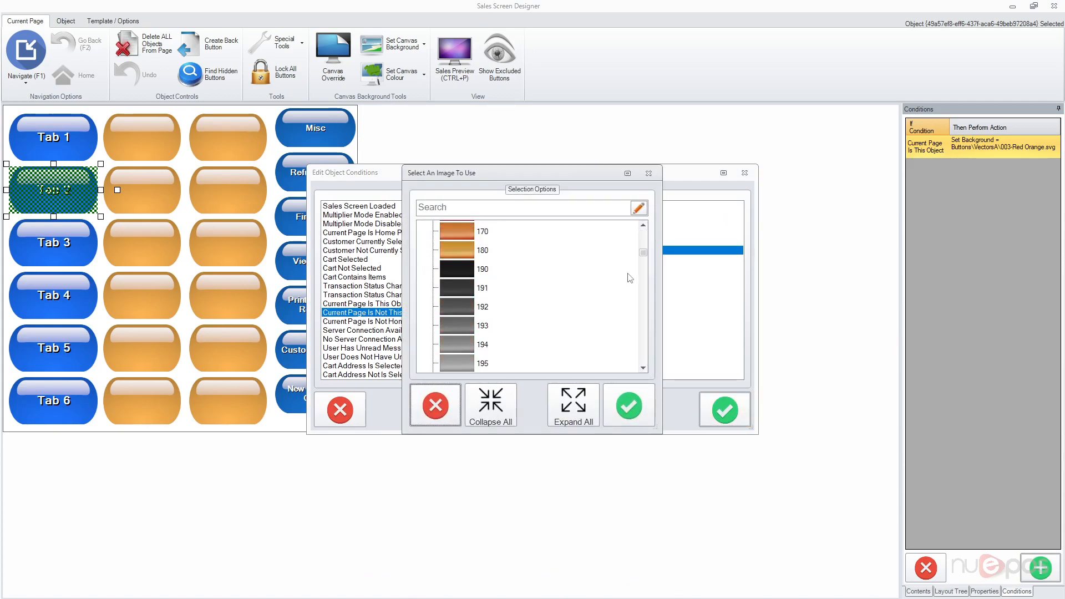
{"action": "scroll", "coordinate": [486, 316], "scroll_direction": "down", "scroll_amount": 10}
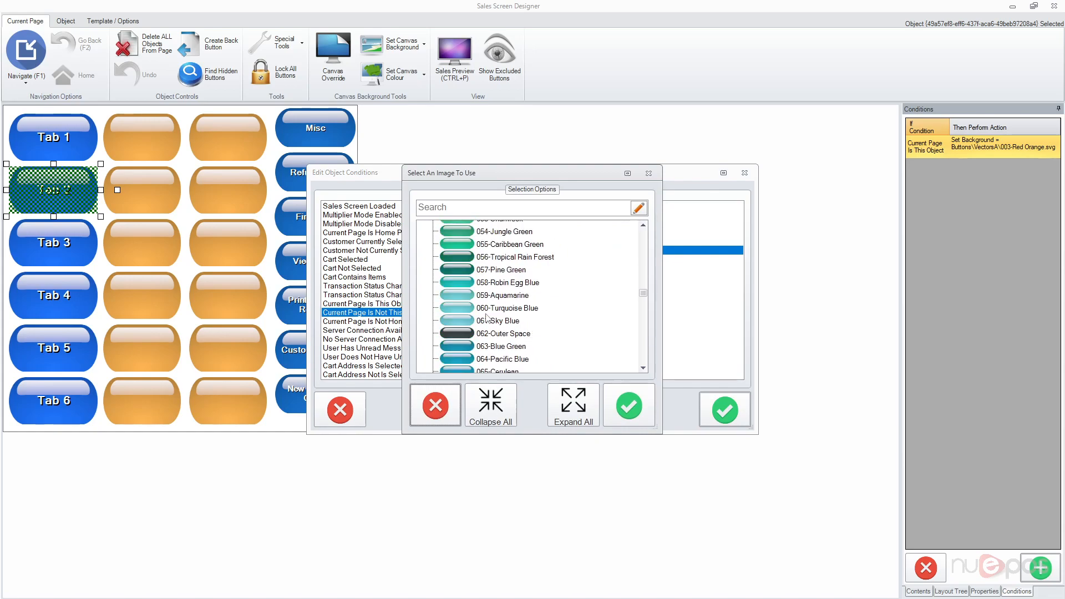
{"action": "left_click", "coordinate": [471, 311]}
{"action": "left_click", "coordinate": [629, 405]}
{"action": "left_click", "coordinate": [724, 411]}
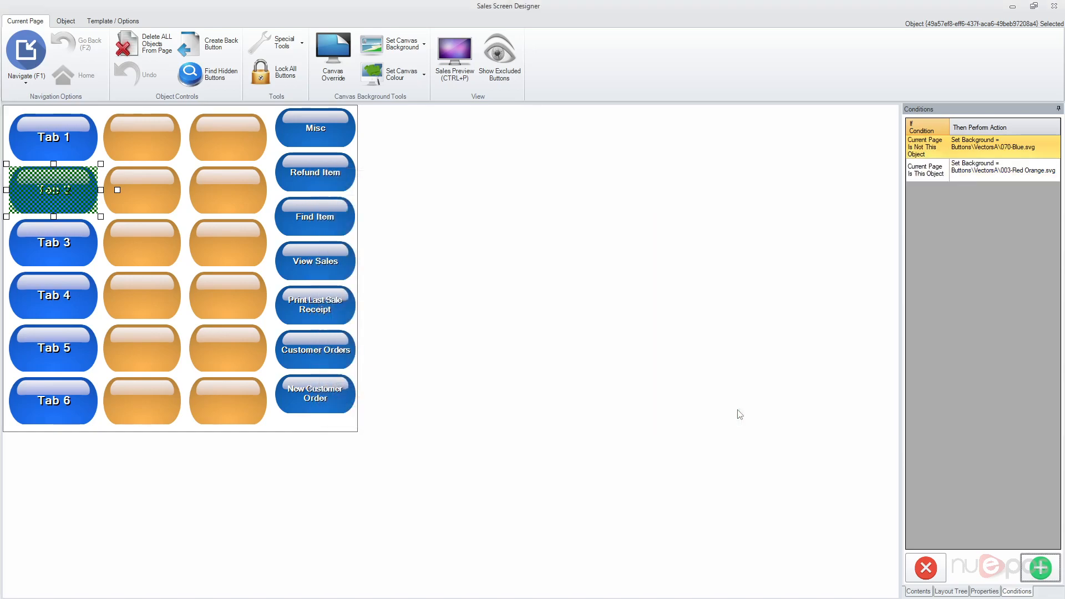
Step: Give Tab 3 a condition that sets the Style B background 003-Red Orange when Current Page Is This Object
{"action": "left_click", "coordinate": [87, 249]}
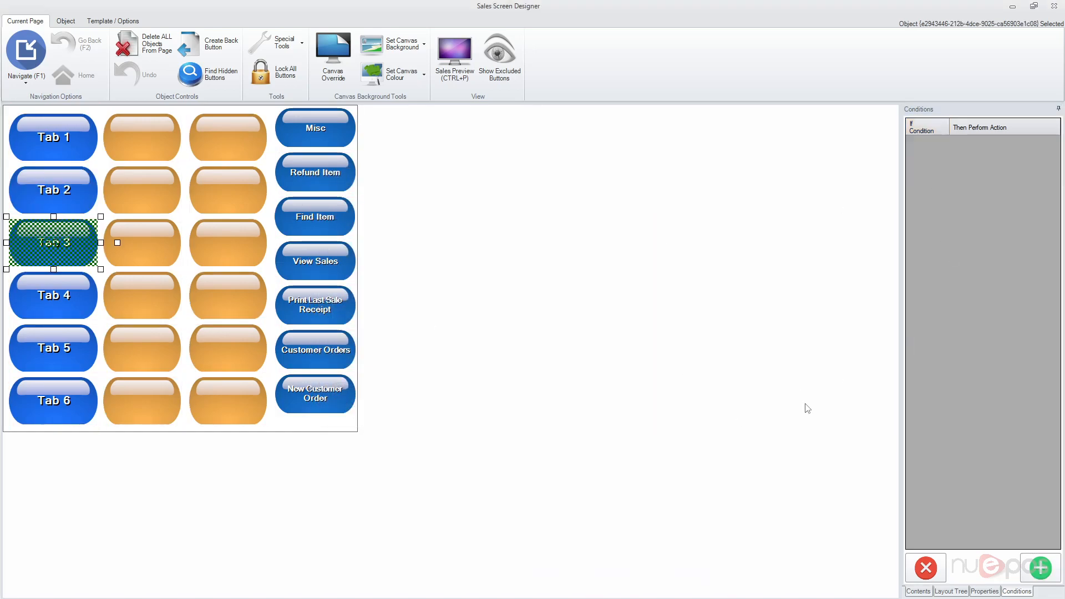
{"action": "left_click", "coordinate": [1040, 567]}
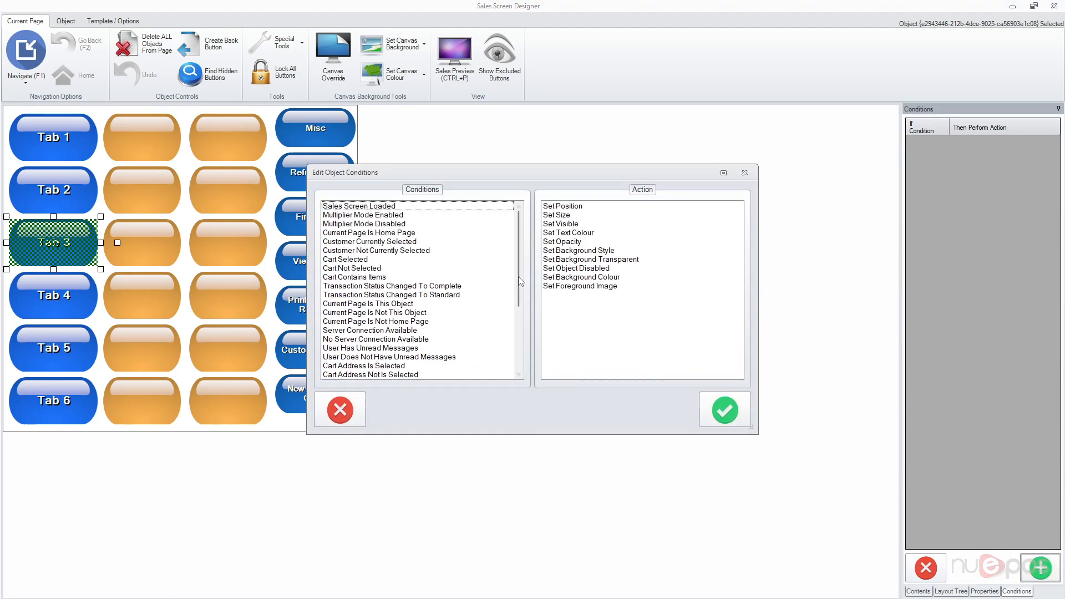
{"action": "left_click", "coordinate": [382, 314]}
{"action": "left_click", "coordinate": [381, 305]}
{"action": "left_click", "coordinate": [615, 251]}
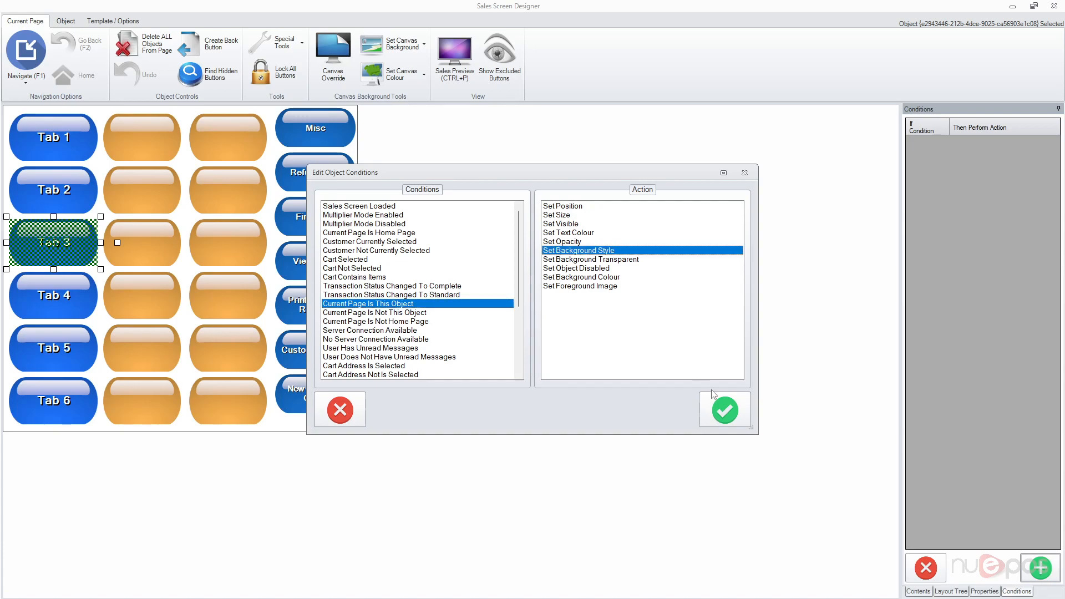
{"action": "left_click", "coordinate": [725, 410]}
{"action": "scroll", "coordinate": [643, 242], "scroll_direction": "down", "scroll_amount": 1}
{"action": "left_click_drag", "start_coordinate": [643, 242], "coordinate": [643, 278]}
{"action": "scroll", "coordinate": [512, 287], "scroll_direction": "up", "scroll_amount": 2}
{"action": "scroll", "coordinate": [499, 284], "scroll_direction": "up", "scroll_amount": 2}
{"action": "left_click", "coordinate": [502, 305]}
{"action": "left_click", "coordinate": [629, 406]}
{"action": "left_click", "coordinate": [747, 417]}
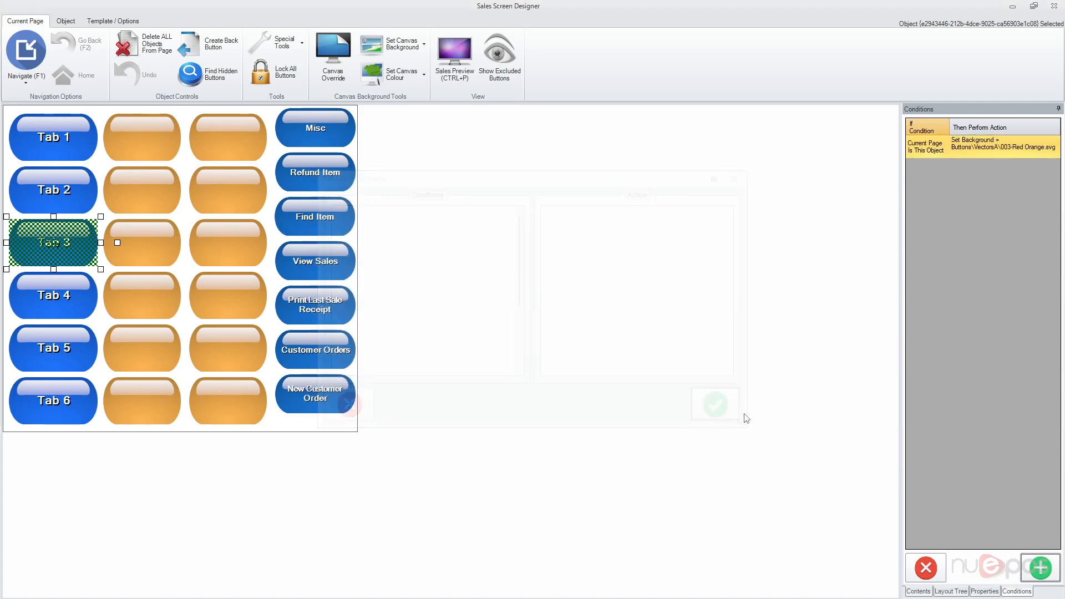
Step: Add a condition to Tab 3 that sets the Style B background 070-Blue when Current Page Is Not This Object
{"action": "left_click", "coordinate": [1040, 567]}
{"action": "left_click", "coordinate": [401, 314]}
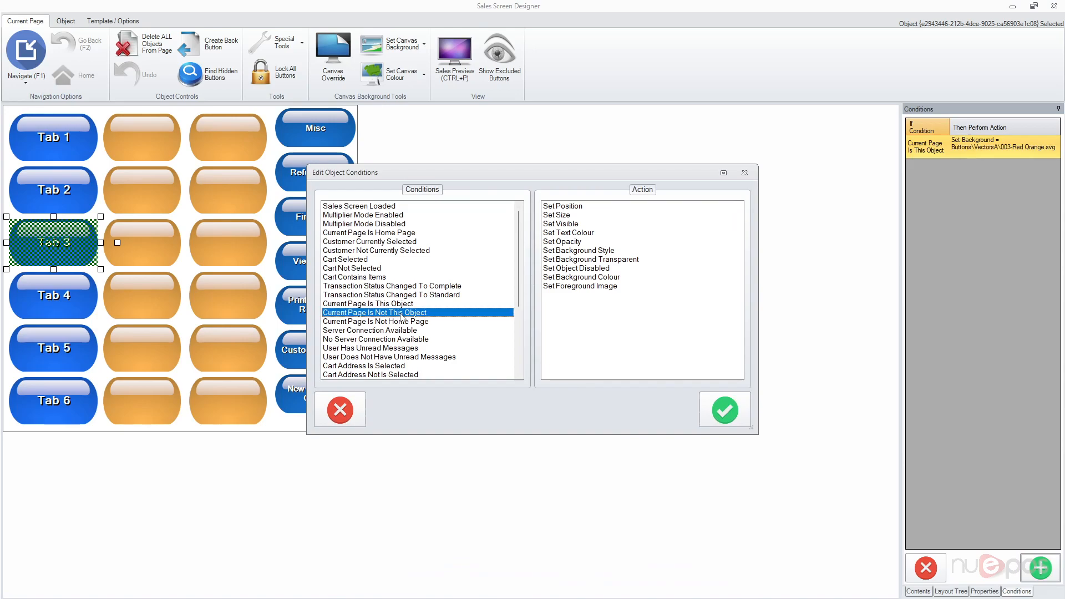
{"action": "left_click", "coordinate": [603, 259]}
{"action": "left_click", "coordinate": [588, 250]}
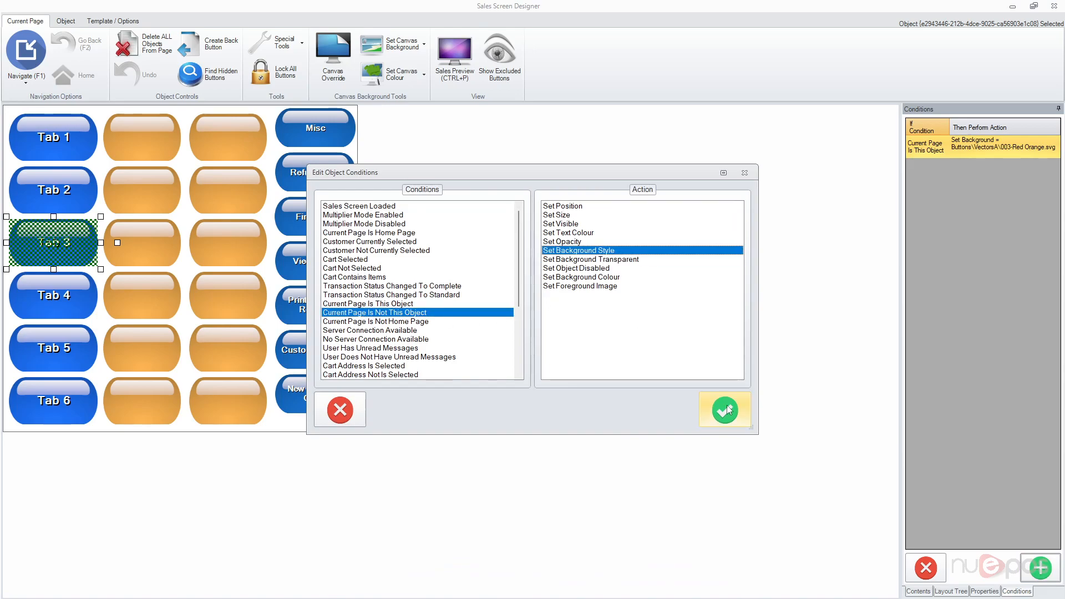
{"action": "left_click", "coordinate": [725, 410]}
{"action": "scroll", "coordinate": [626, 288], "scroll_direction": "down", "scroll_amount": 15}
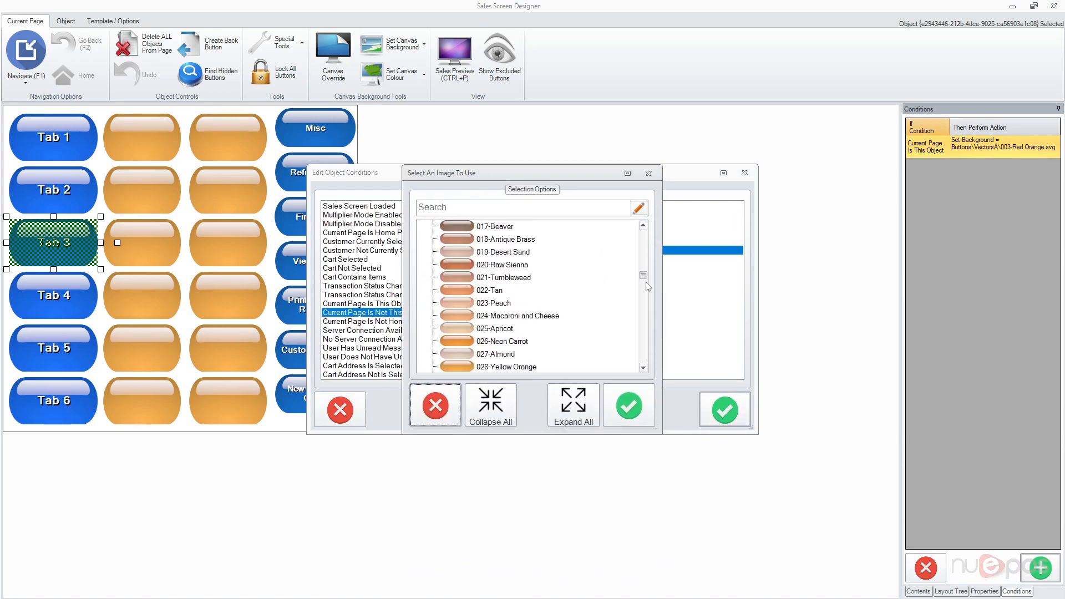
{"action": "left_click", "coordinate": [491, 312]}
{"action": "left_click", "coordinate": [629, 405]}
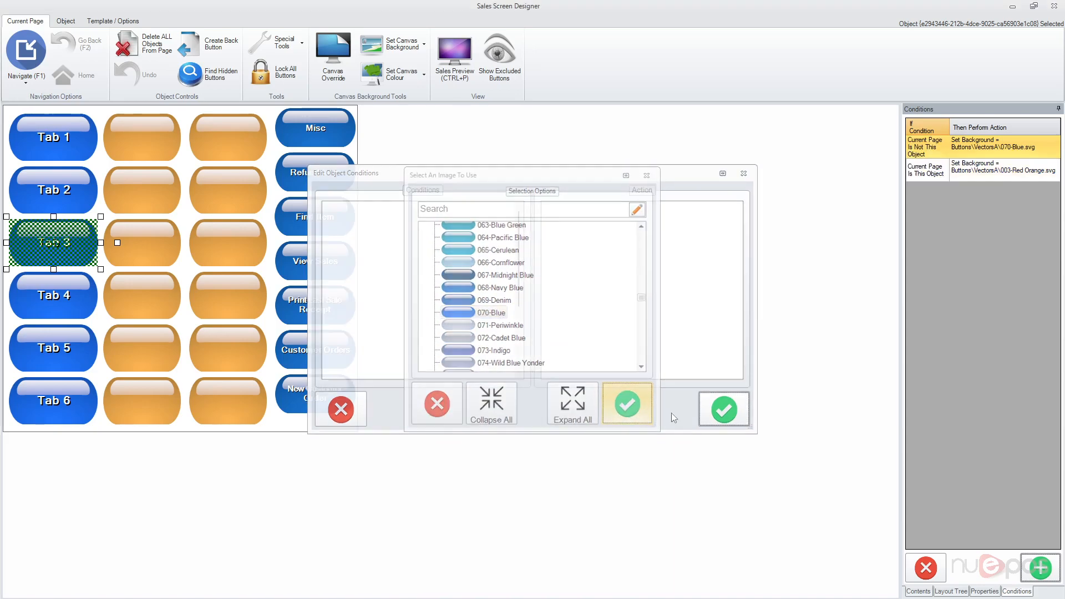
Step: Give Tab 4 a condition that sets the Style B background 003-Red Orange when Current Page Is This Object
{"action": "left_click", "coordinate": [33, 283]}
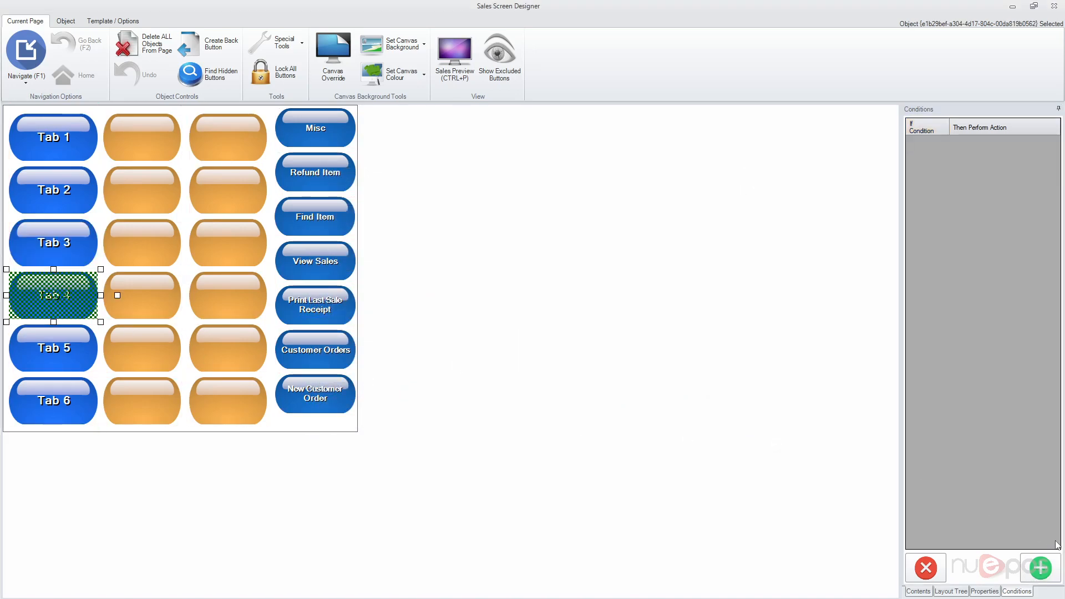
{"action": "left_click", "coordinate": [1040, 567]}
{"action": "left_click", "coordinate": [398, 313]}
{"action": "left_click", "coordinate": [407, 304]}
{"action": "left_click", "coordinate": [619, 250]}
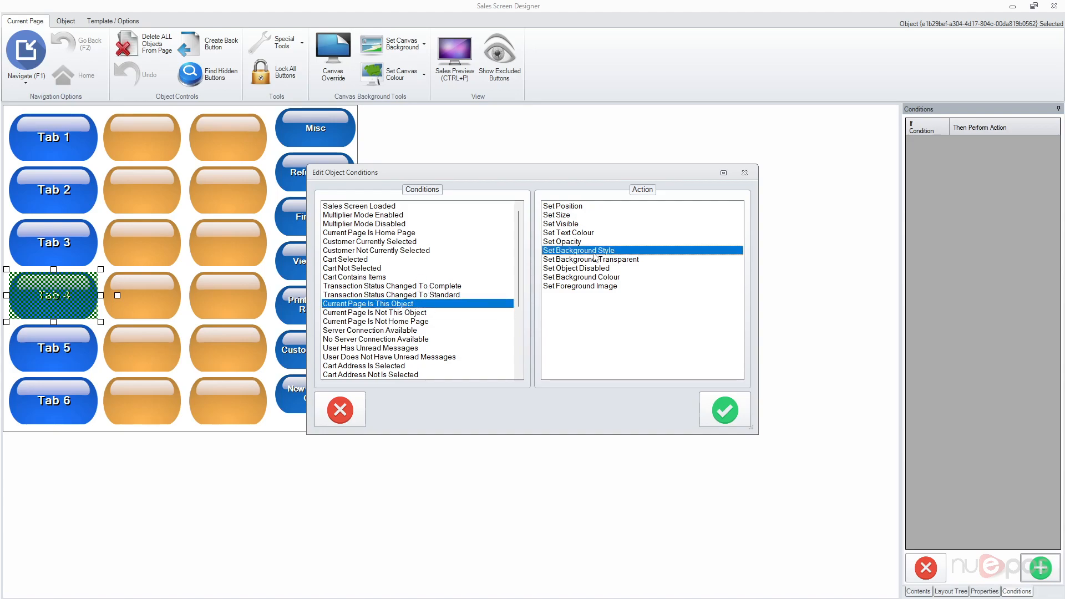
{"action": "left_click", "coordinate": [747, 420]}
{"action": "left_click_drag", "start_coordinate": [641, 234], "coordinate": [642, 271]}
{"action": "left_click", "coordinate": [502, 269]}
{"action": "left_click", "coordinate": [641, 414]}
Step: Add a condition to Tab 4 that sets the Style B background 070-Blue when Current Page Is Not This Object
{"action": "left_click", "coordinate": [1040, 568]}
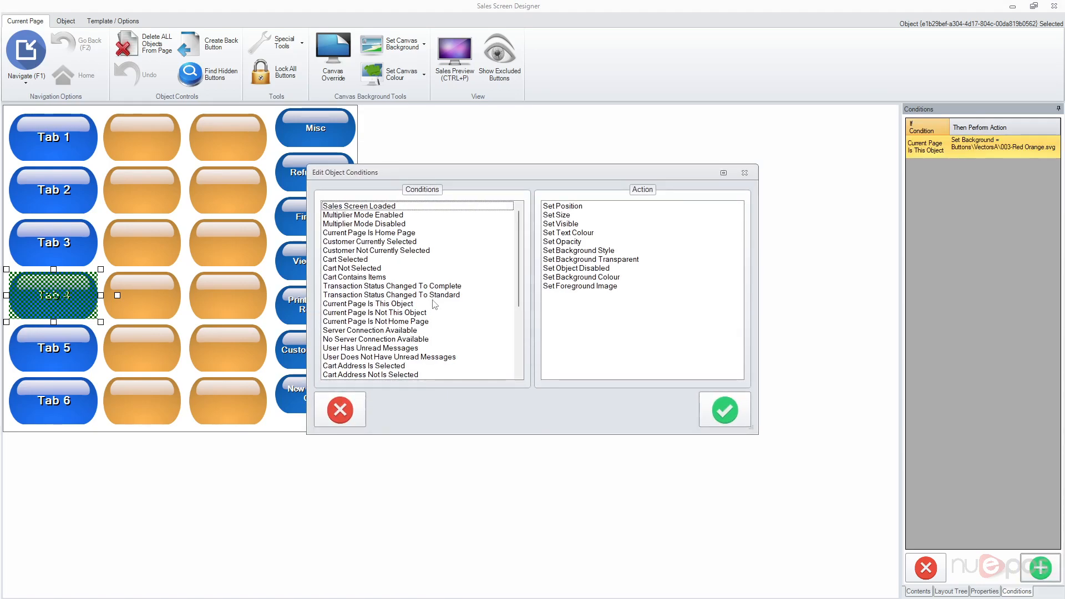
{"action": "left_click", "coordinate": [423, 313]}
{"action": "left_click", "coordinate": [614, 252]}
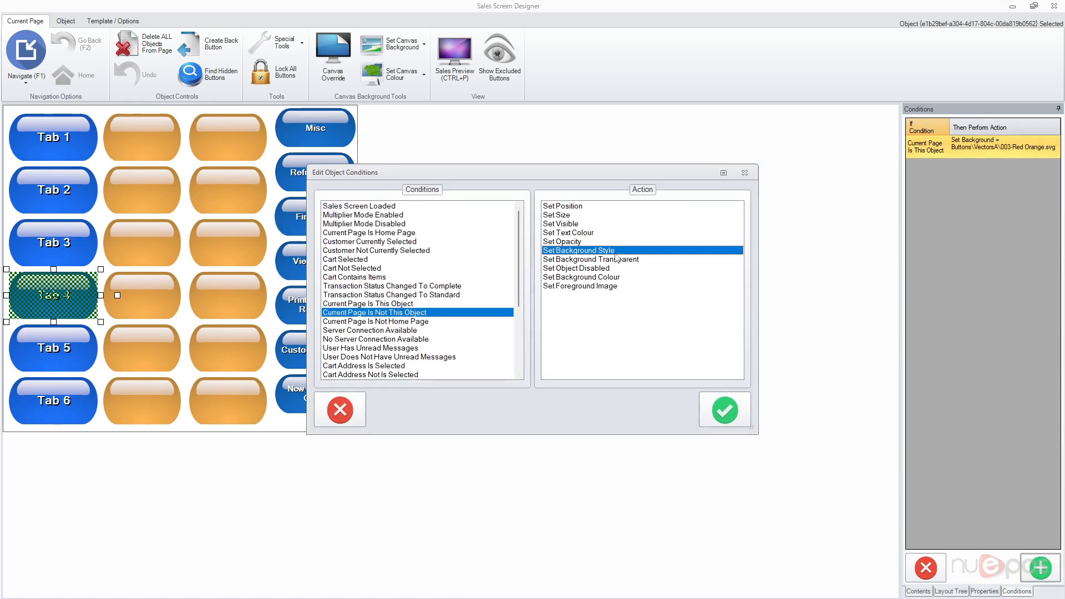
{"action": "left_click", "coordinate": [713, 410]}
{"action": "left_click_drag", "start_coordinate": [643, 236], "coordinate": [647, 307]}
{"action": "left_click", "coordinate": [488, 344]}
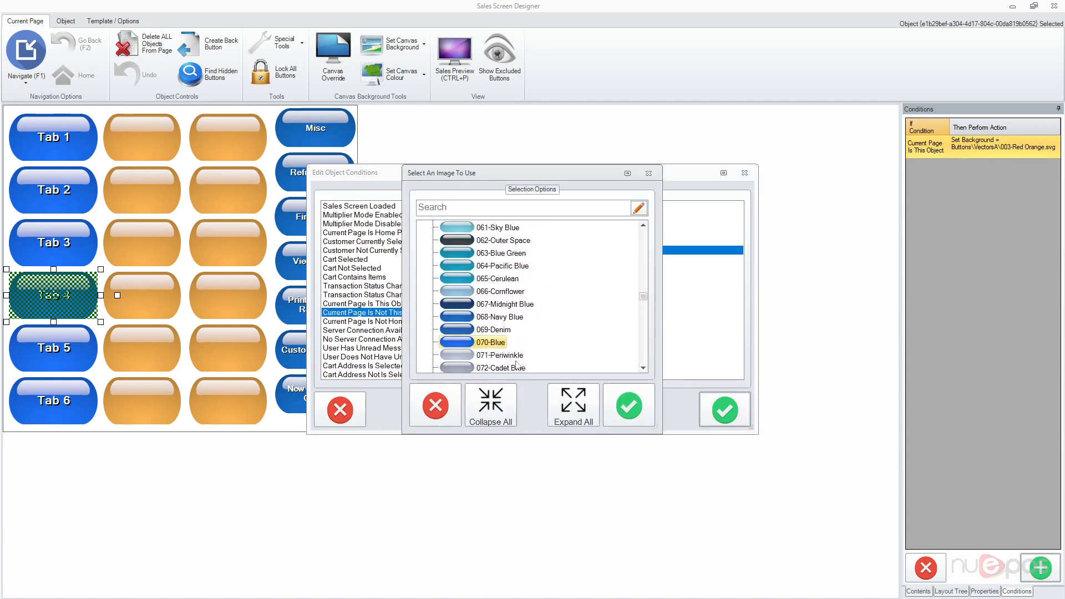
{"action": "left_click", "coordinate": [629, 405]}
{"action": "left_click", "coordinate": [725, 411]}
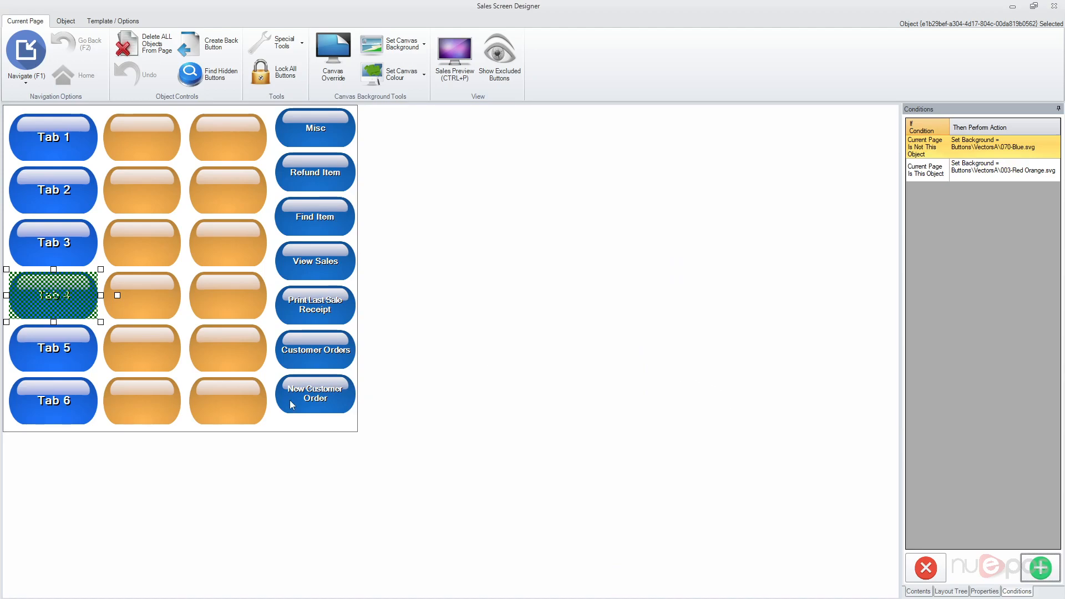
Step: Close the designer, switch repeatedly among Tabs 1 to 4 on the live sales screen to check the active tab's colour, and exit it
{"action": "left_click", "coordinate": [1054, 8]}
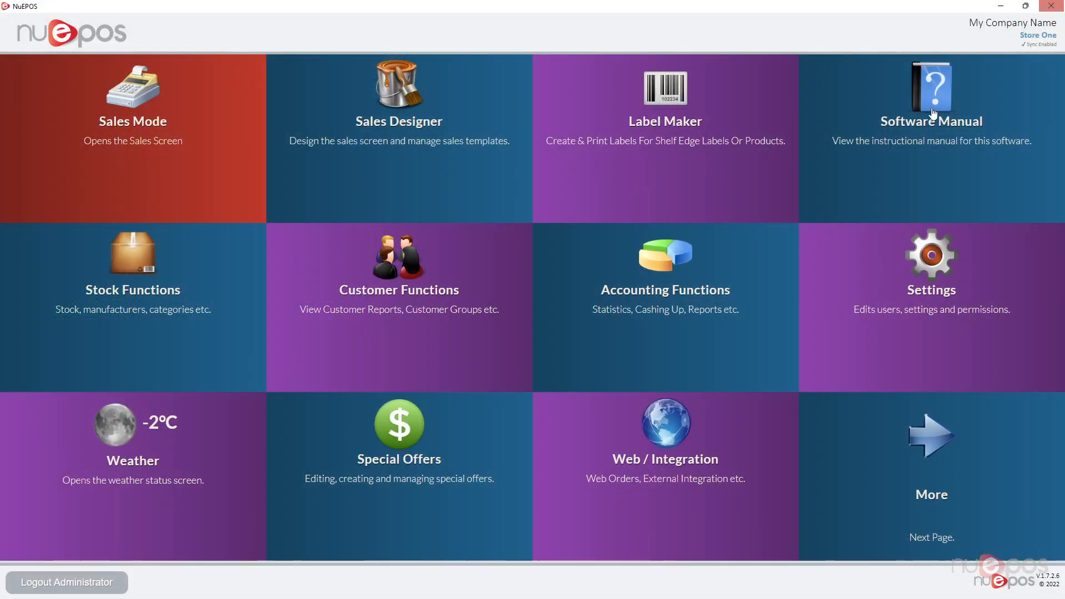
{"action": "left_click", "coordinate": [177, 107]}
{"action": "left_click", "coordinate": [539, 185]}
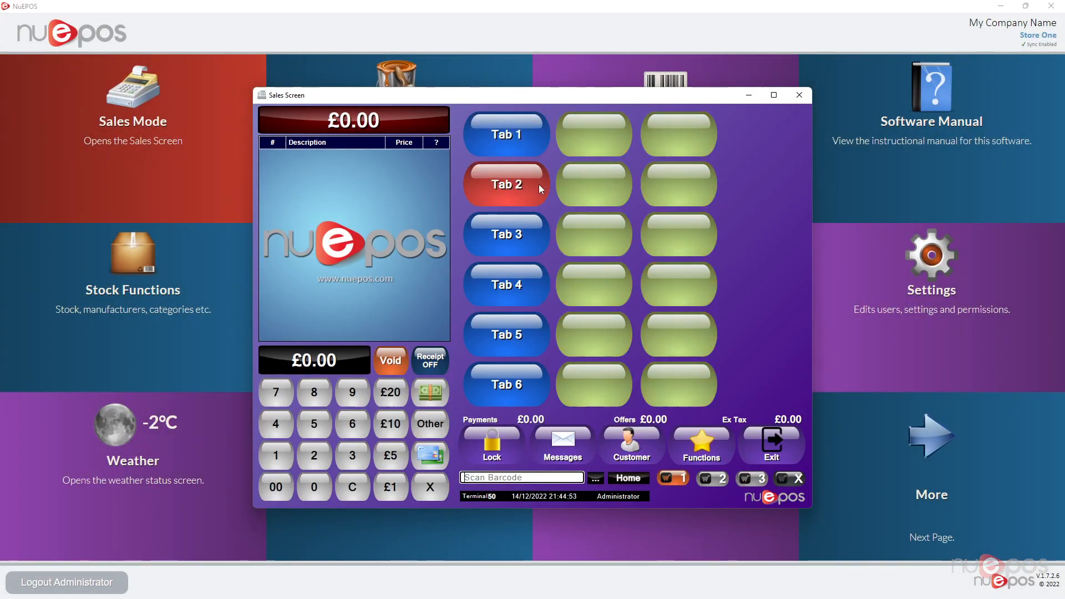
{"action": "left_click", "coordinate": [514, 241]}
{"action": "left_click", "coordinate": [521, 287]}
{"action": "left_click", "coordinate": [516, 237]}
{"action": "left_click", "coordinate": [512, 185]}
{"action": "left_click", "coordinate": [505, 143]}
{"action": "left_click", "coordinate": [511, 187]}
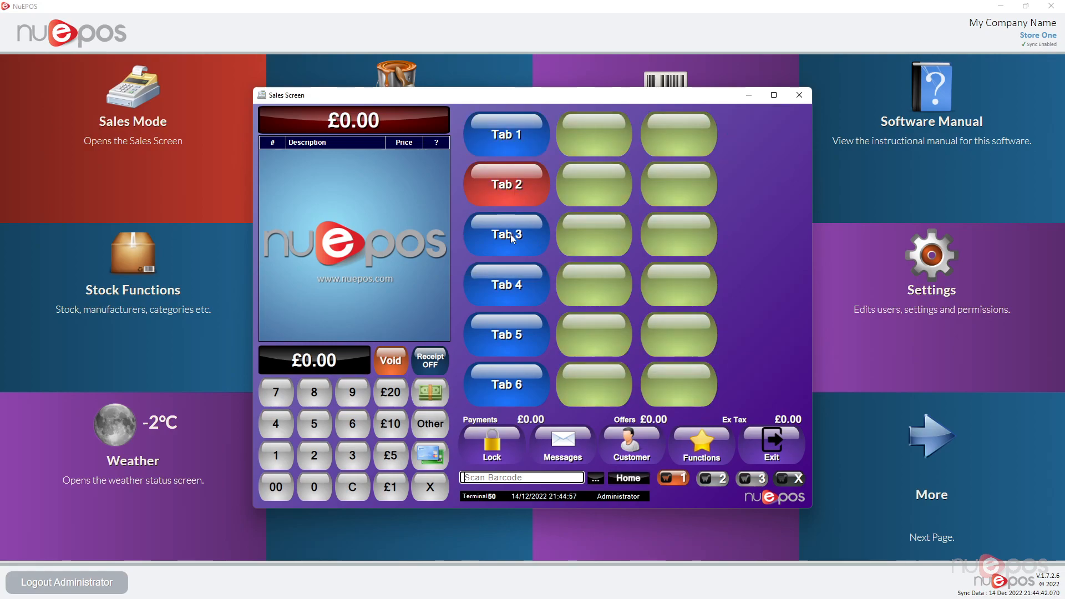
{"action": "left_click", "coordinate": [511, 239]}
{"action": "left_click", "coordinate": [507, 283]}
{"action": "left_click", "coordinate": [513, 236]}
{"action": "left_click", "coordinate": [522, 146]}
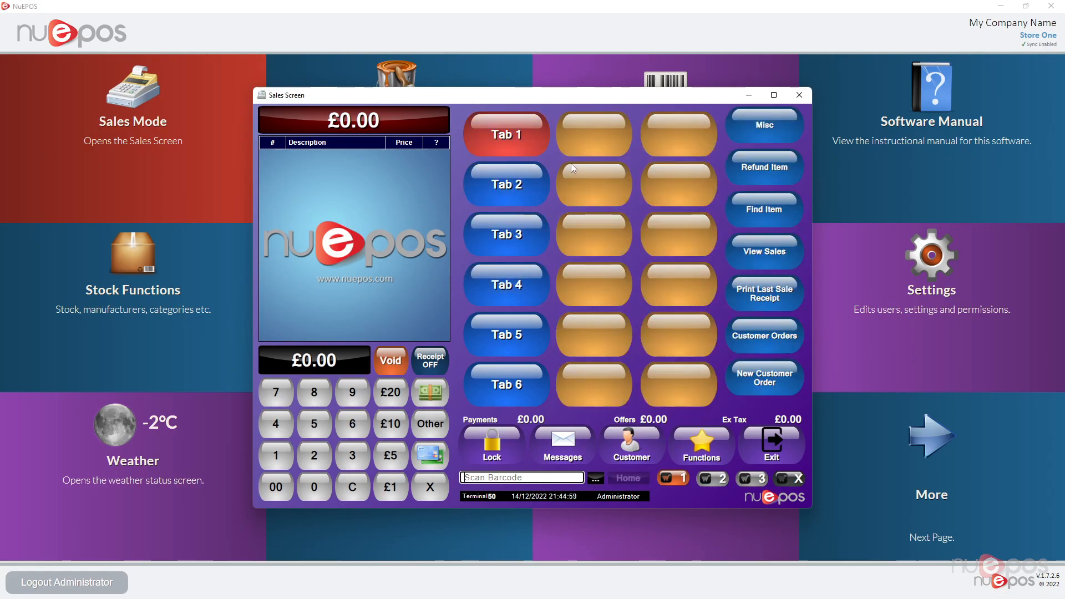
{"action": "left_click", "coordinate": [530, 182]}
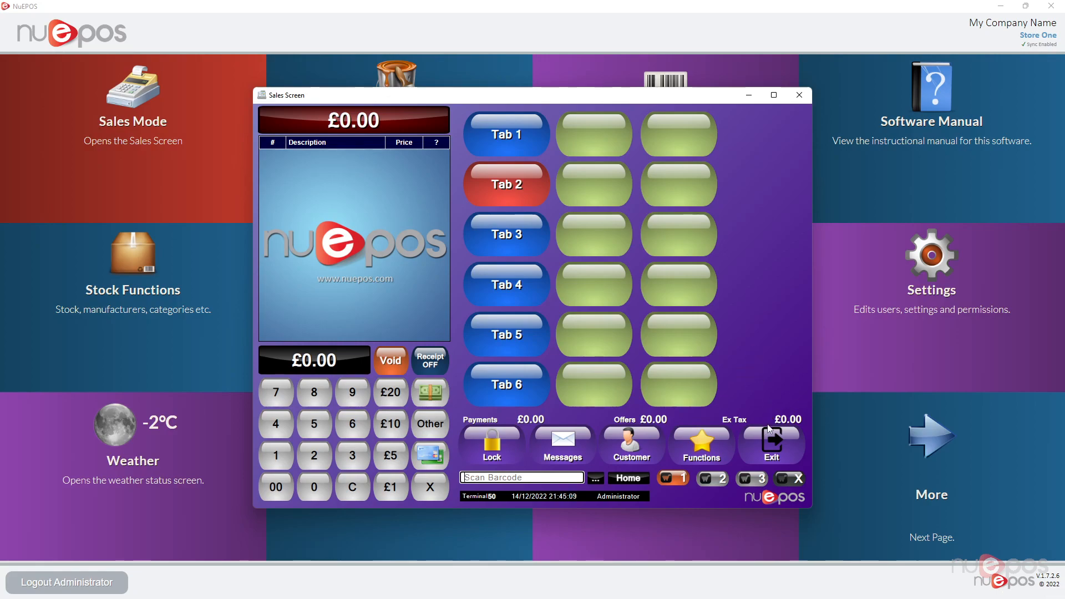
{"action": "left_click", "coordinate": [780, 452]}
Step: Reopen the Sales Screen Designer and delete the six tab buttons together with the two columns of blank orange buttons
{"action": "left_click", "coordinate": [408, 102]}
{"action": "left_click_drag", "start_coordinate": [263, 115], "coordinate": [79, 420]}
{"action": "key", "text": "Delete"}
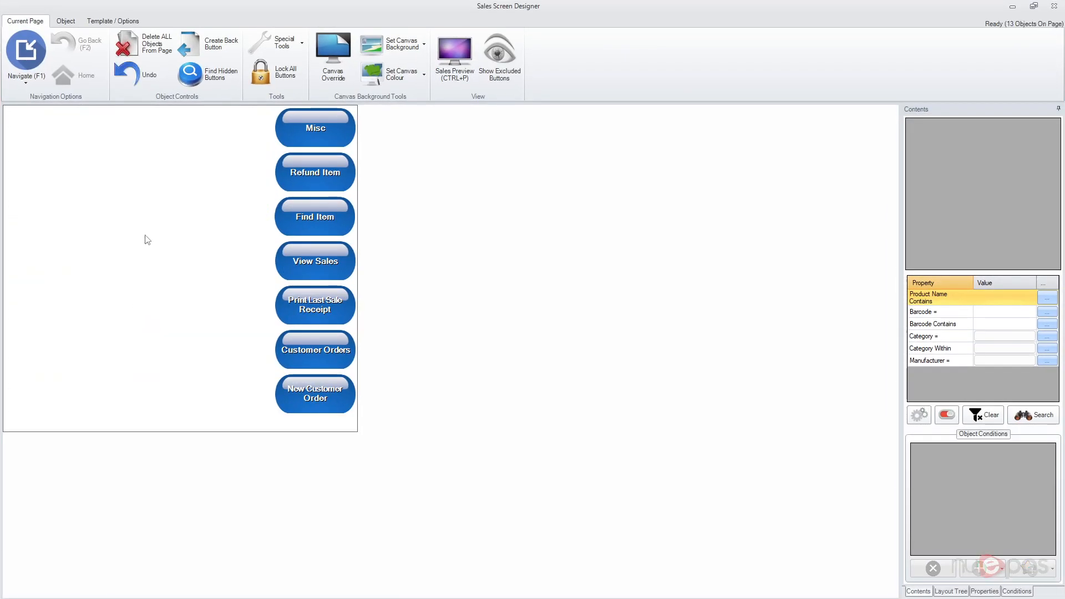
Step: Move the Misc, Refund Item and Find Item buttons into a second column beside the lower customer order buttons, with Misc lowest
{"action": "left_click", "coordinate": [66, 21]}
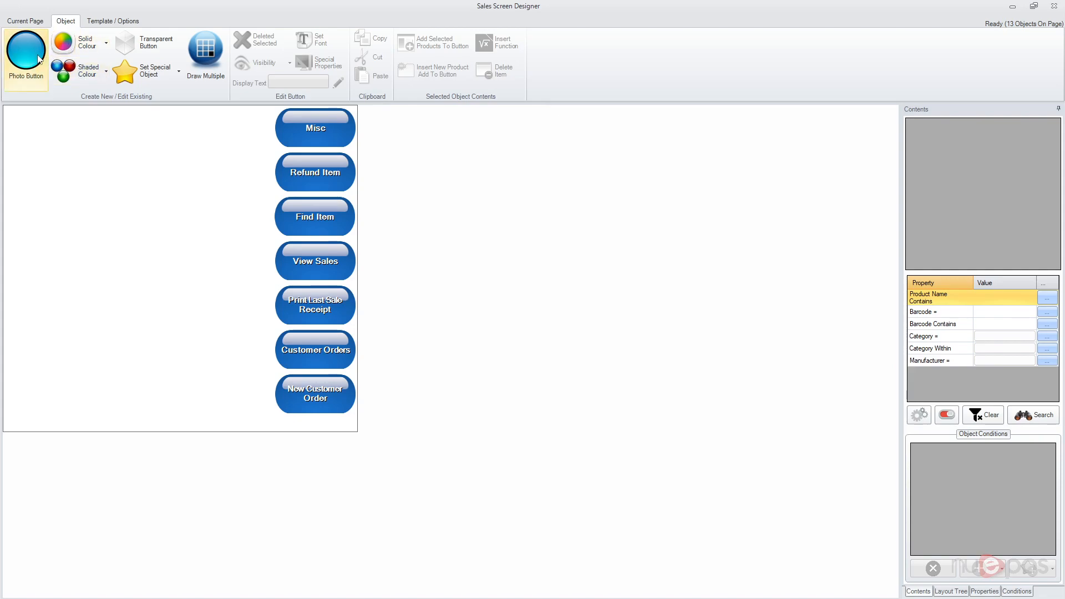
{"action": "left_click", "coordinate": [86, 50]}
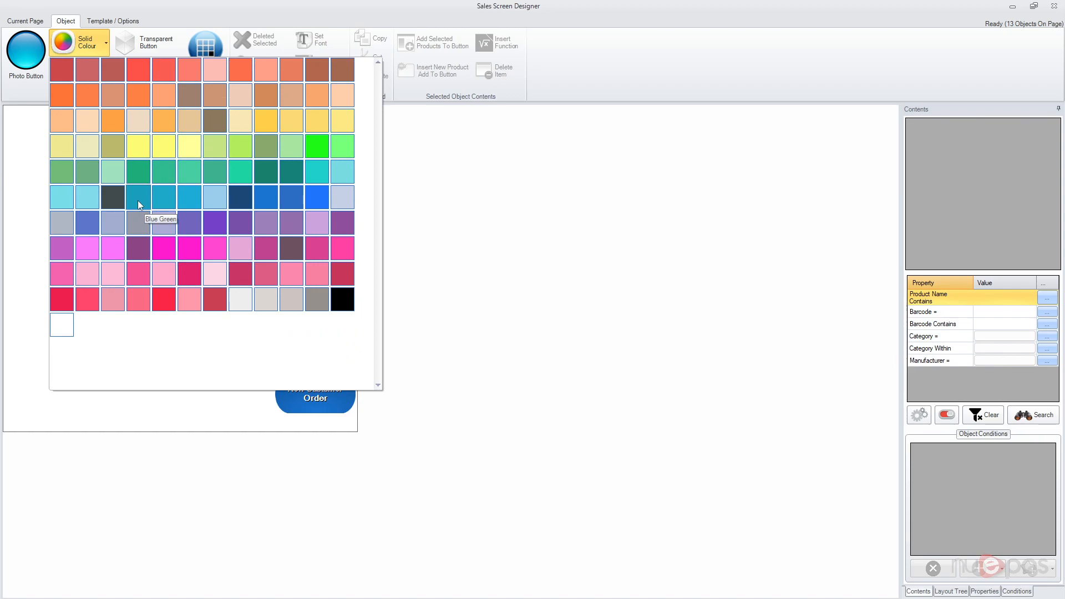
{"action": "left_click", "coordinate": [24, 146]}
{"action": "left_click_drag", "start_coordinate": [295, 134], "coordinate": [203, 399]}
{"action": "left_click_drag", "start_coordinate": [304, 169], "coordinate": [222, 348]}
{"action": "left_click_drag", "start_coordinate": [298, 201], "coordinate": [211, 291]}
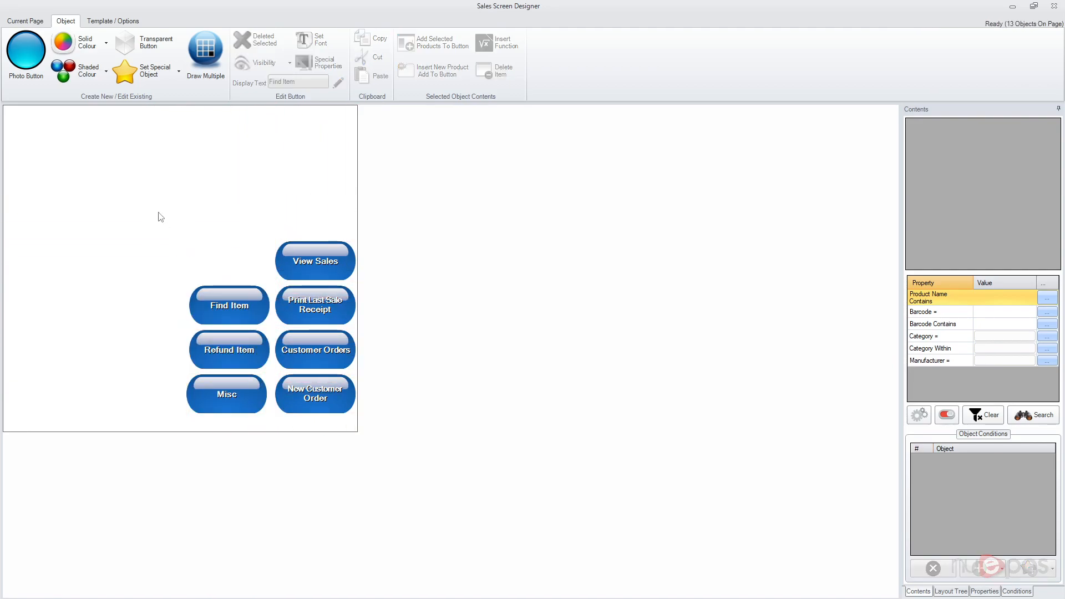
Step: Draw a light blue solid-colour panel covering most of the page and send it behind the buttons
{"action": "left_click", "coordinate": [105, 44]}
{"action": "left_click", "coordinate": [187, 201]}
{"action": "left_click_drag", "start_coordinate": [100, 182], "coordinate": [347, 422]}
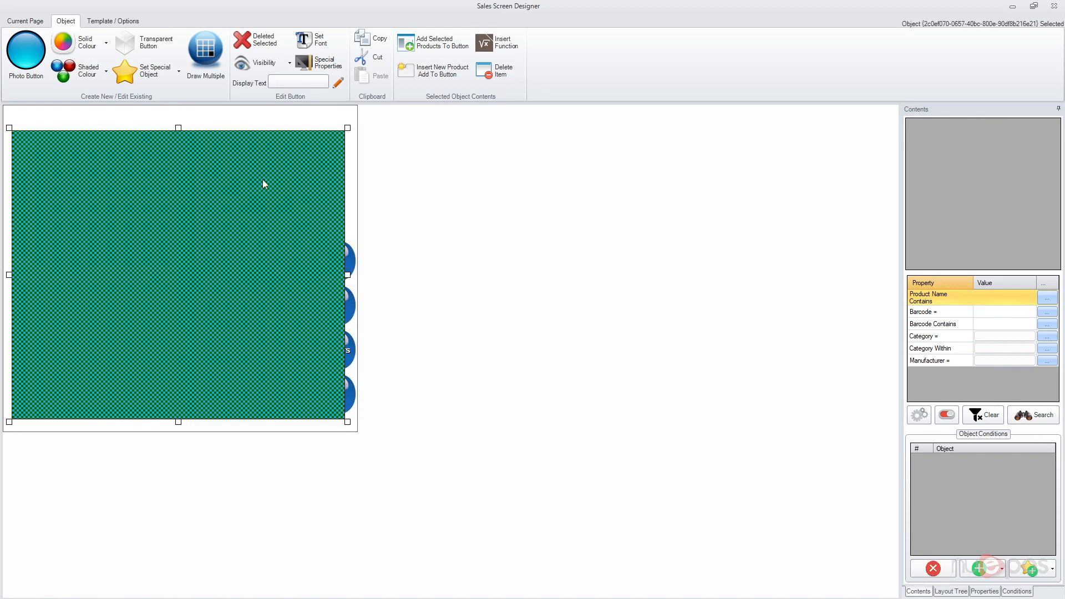
{"action": "right_click", "coordinate": [264, 184]}
{"action": "left_click", "coordinate": [293, 447]}
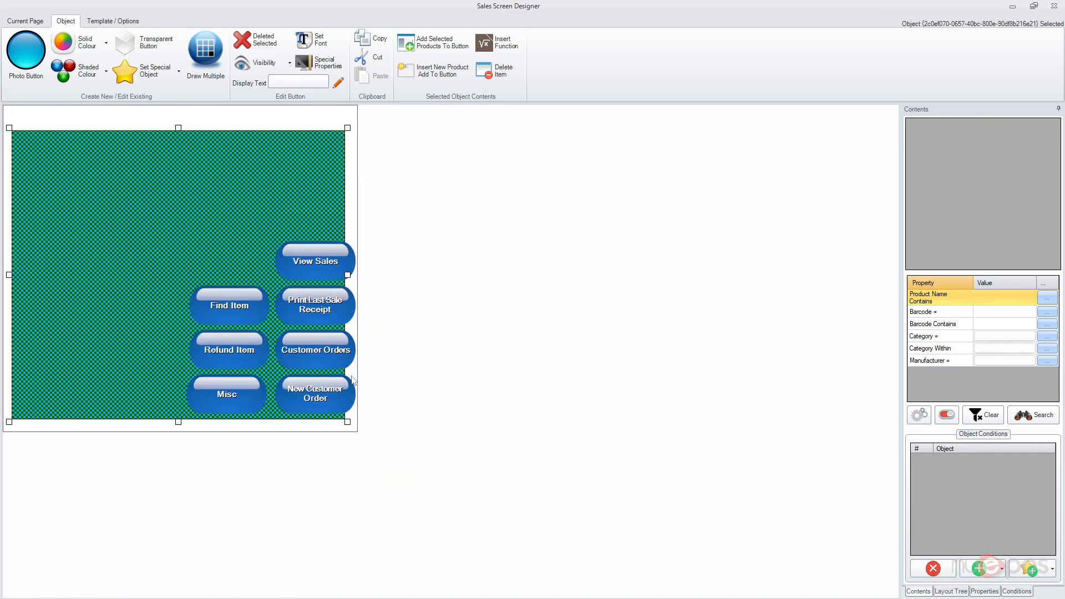
Step: Select all seven function buttons and shift them together slightly up and left so they lie inside the light blue panel
{"action": "left_click", "coordinate": [356, 222]}
{"action": "left_click", "coordinate": [330, 263], "text": "ctrl"}
{"action": "left_click", "coordinate": [321, 306], "text": "ctrl"}
{"action": "left_click", "coordinate": [319, 349], "text": "ctrl"}
{"action": "left_click", "coordinate": [316, 391], "text": "ctrl"}
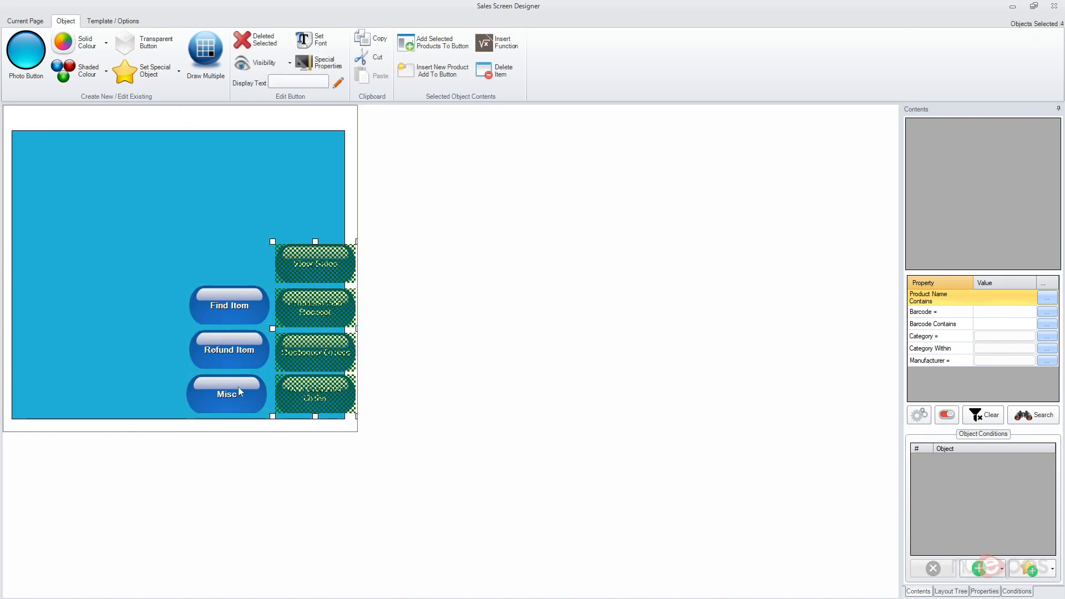
{"action": "left_click", "coordinate": [240, 392], "text": "ctrl"}
{"action": "left_click", "coordinate": [233, 349], "text": "ctrl"}
{"action": "left_click", "coordinate": [233, 306], "text": "ctrl"}
{"action": "left_click_drag", "start_coordinate": [333, 267], "coordinate": [316, 263]}
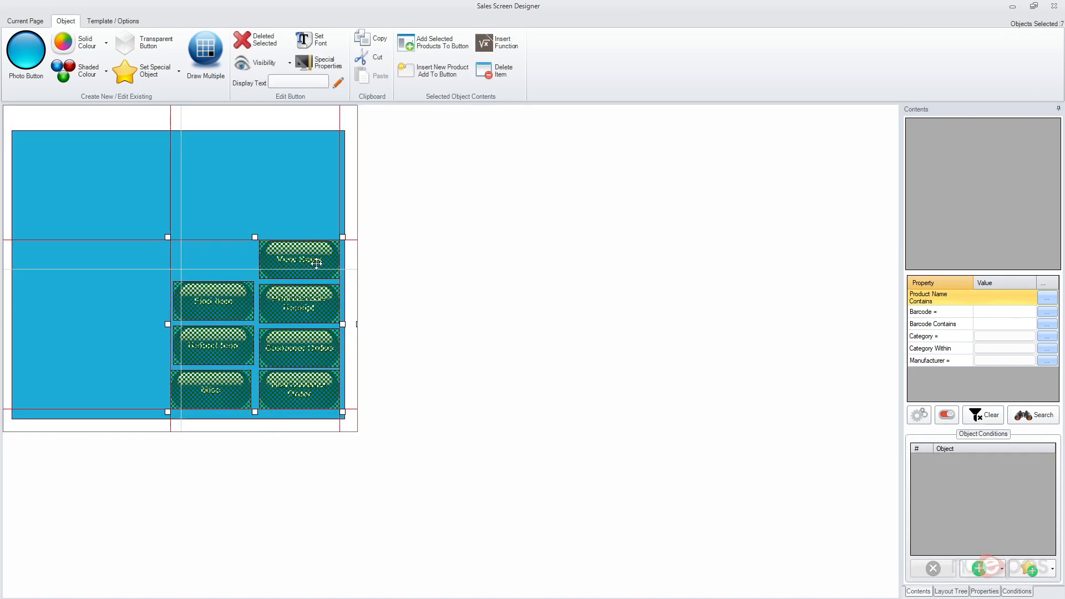
{"action": "left_click", "coordinate": [353, 285]}
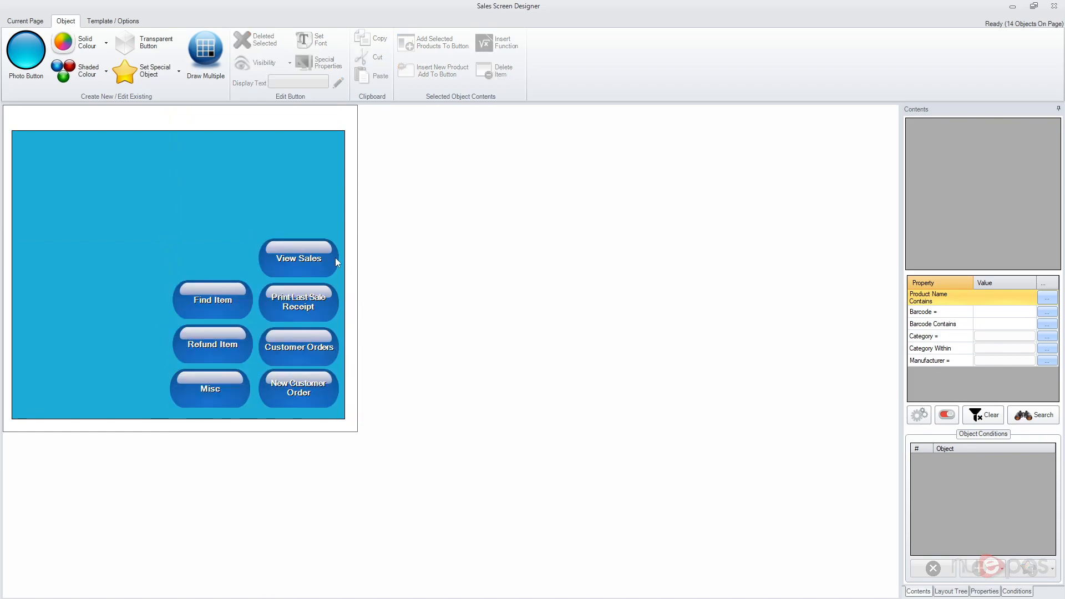
Step: Lower the light blue panel's upper edge to leave space for a row of tabs above it
{"action": "left_click", "coordinate": [201, 142]}
{"action": "left_click_drag", "start_coordinate": [177, 127], "coordinate": [176, 139]}
{"action": "left_click", "coordinate": [145, 120]}
Step: Draw a dark blue solid-colour button and resize it to a thin strip above the left half of the light blue panel
{"action": "left_click", "coordinate": [82, 47]}
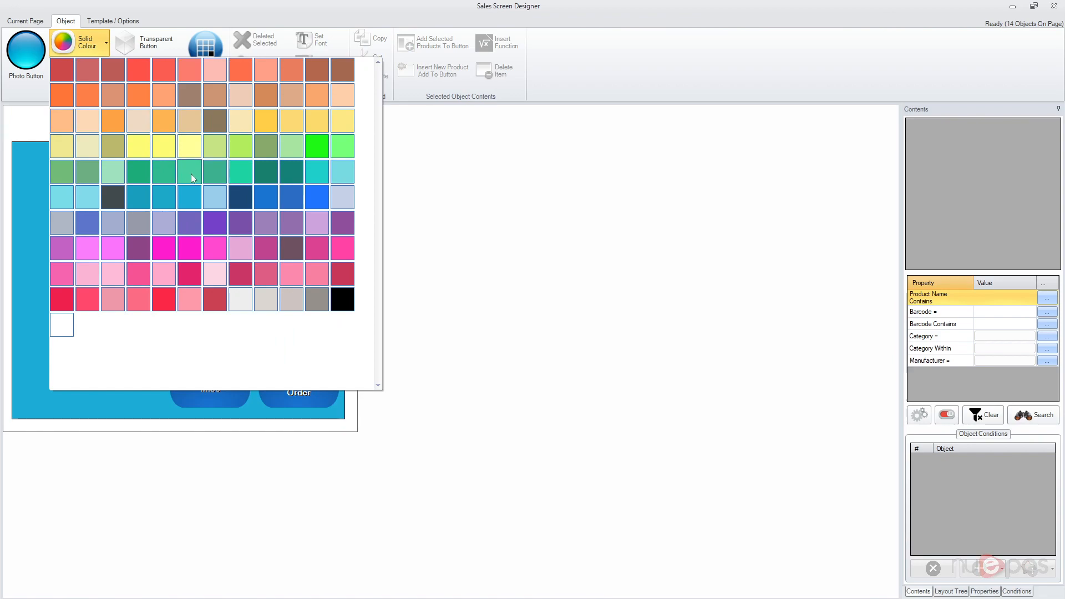
{"action": "left_click", "coordinate": [238, 200]}
{"action": "left_click_drag", "start_coordinate": [158, 226], "coordinate": [115, 183]}
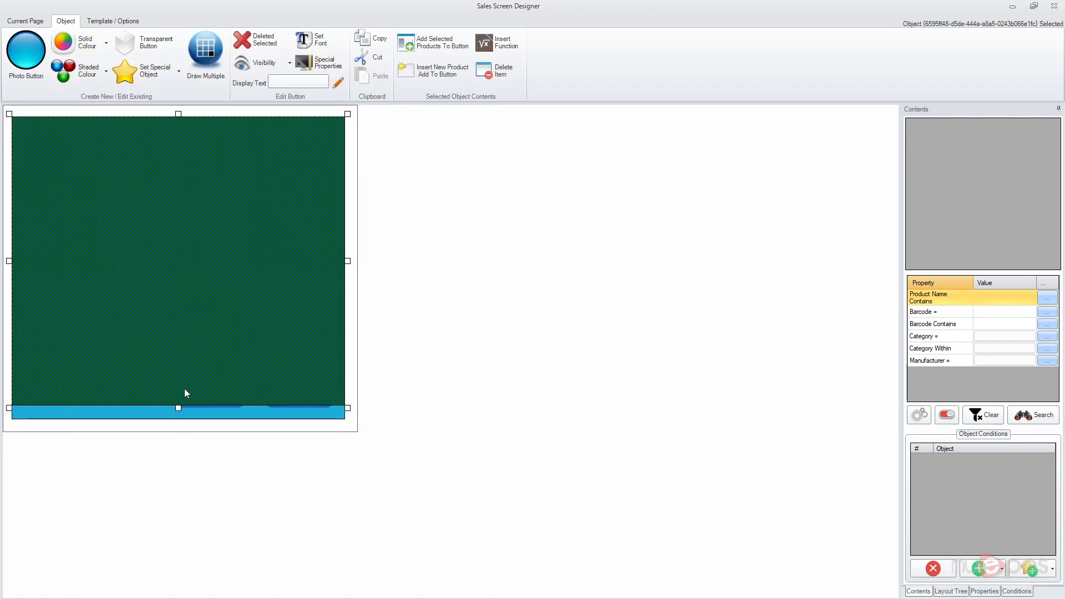
{"action": "left_click_drag", "start_coordinate": [178, 415], "coordinate": [167, 143]}
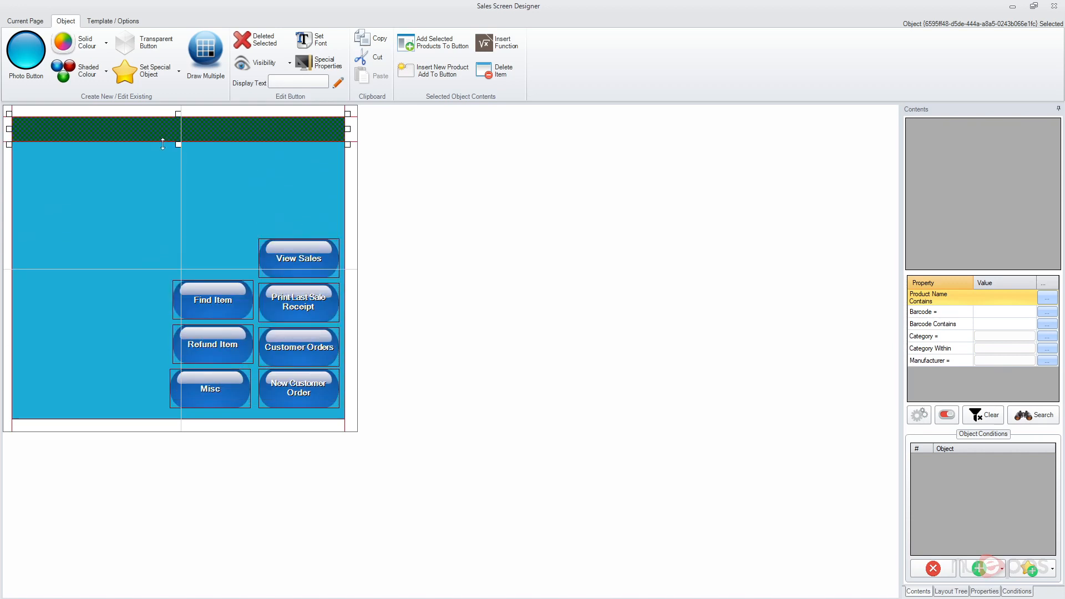
{"action": "left_click_drag", "start_coordinate": [351, 132], "coordinate": [187, 143]}
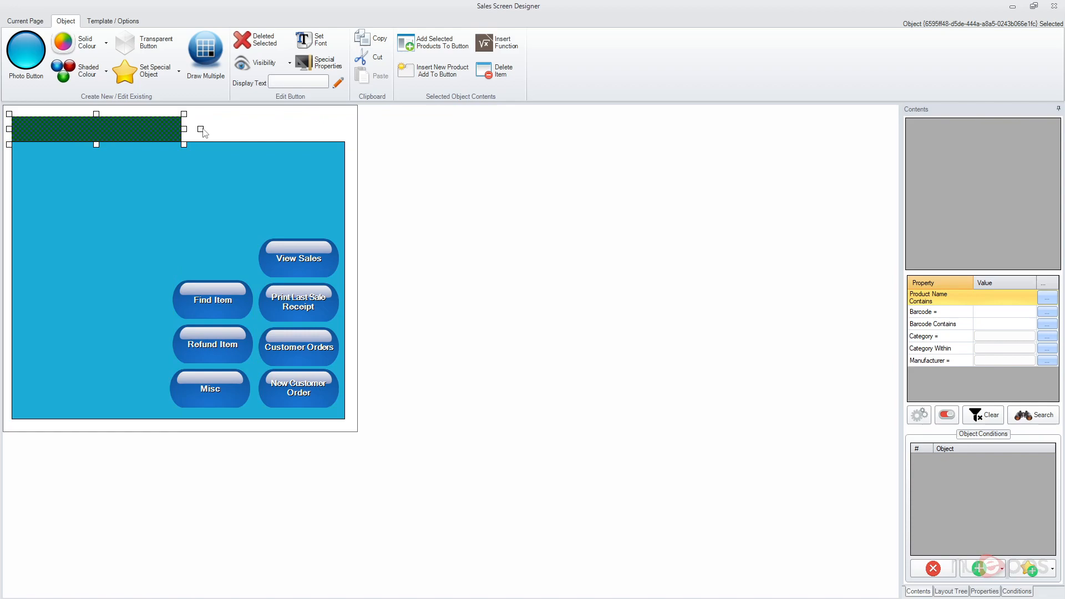
Step: Duplicate the dark blue tab button and fit the copy above the right half of the panel
{"action": "key", "text": "ctrl+c"}
{"action": "key", "text": "ctrl+v"}
{"action": "left_click_drag", "start_coordinate": [91, 130], "coordinate": [256, 127]}
{"action": "left_click_drag", "start_coordinate": [353, 130], "coordinate": [349, 129]}
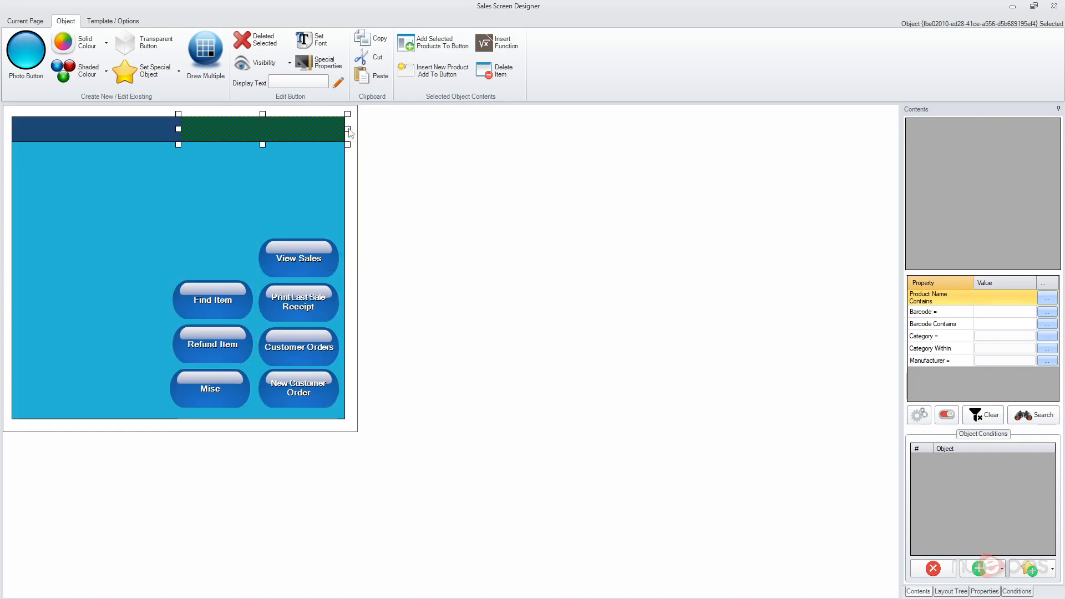
{"action": "left_click", "coordinate": [352, 182]}
{"action": "left_click", "coordinate": [225, 137]}
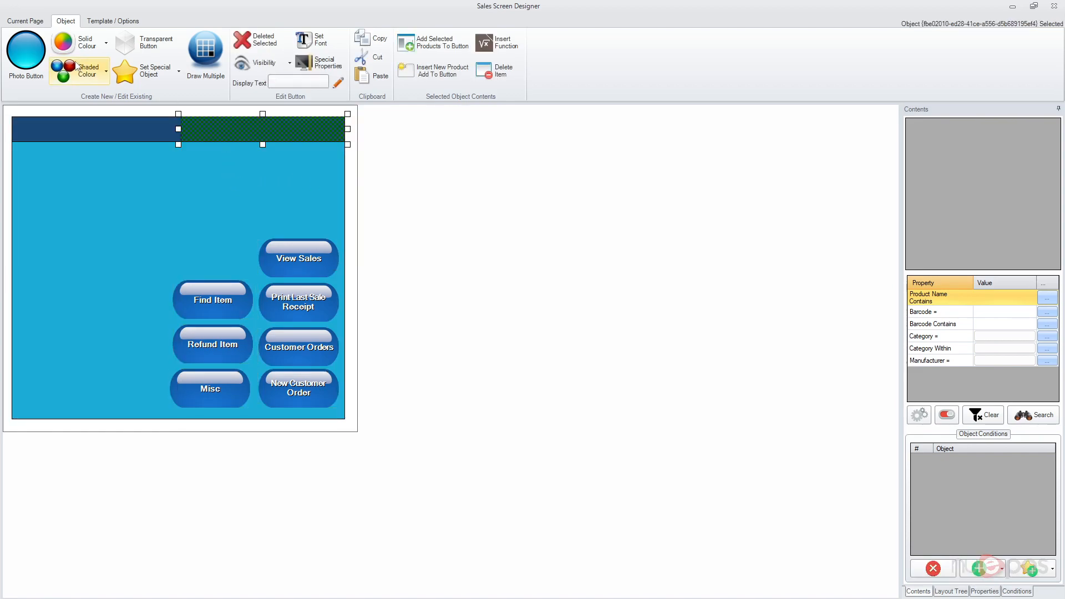
{"action": "left_click", "coordinate": [26, 51]}
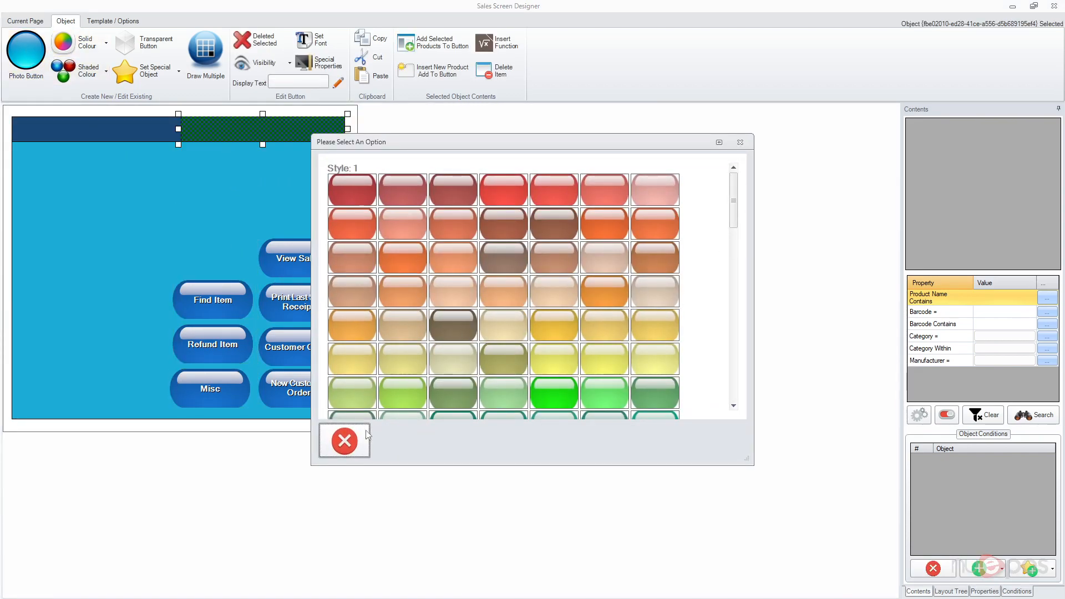
{"action": "left_click", "coordinate": [344, 440]}
{"action": "left_click", "coordinate": [63, 45]}
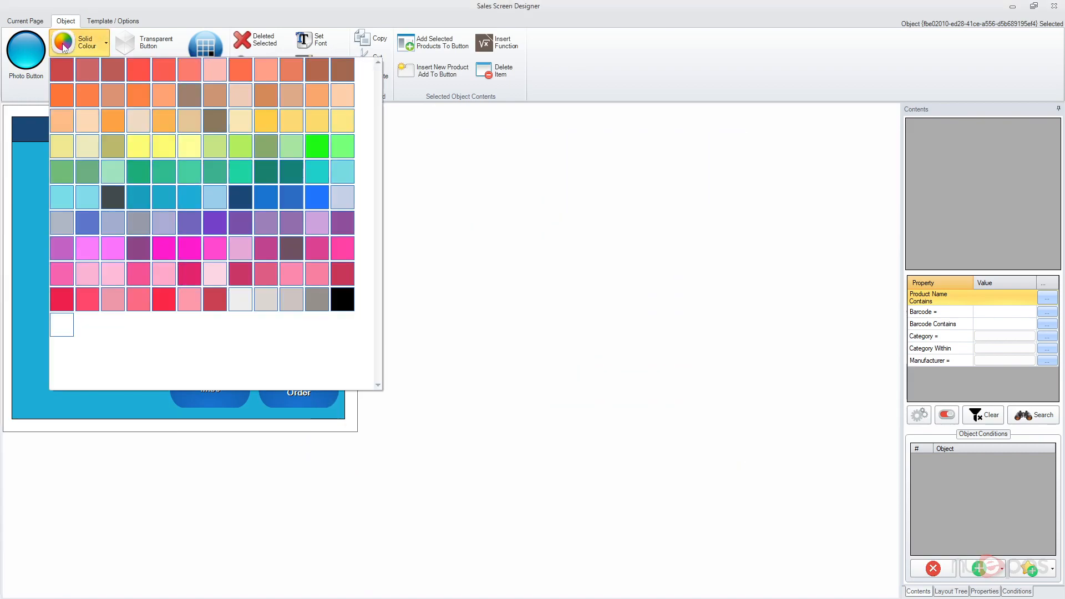
{"action": "left_click", "coordinate": [259, 428]}
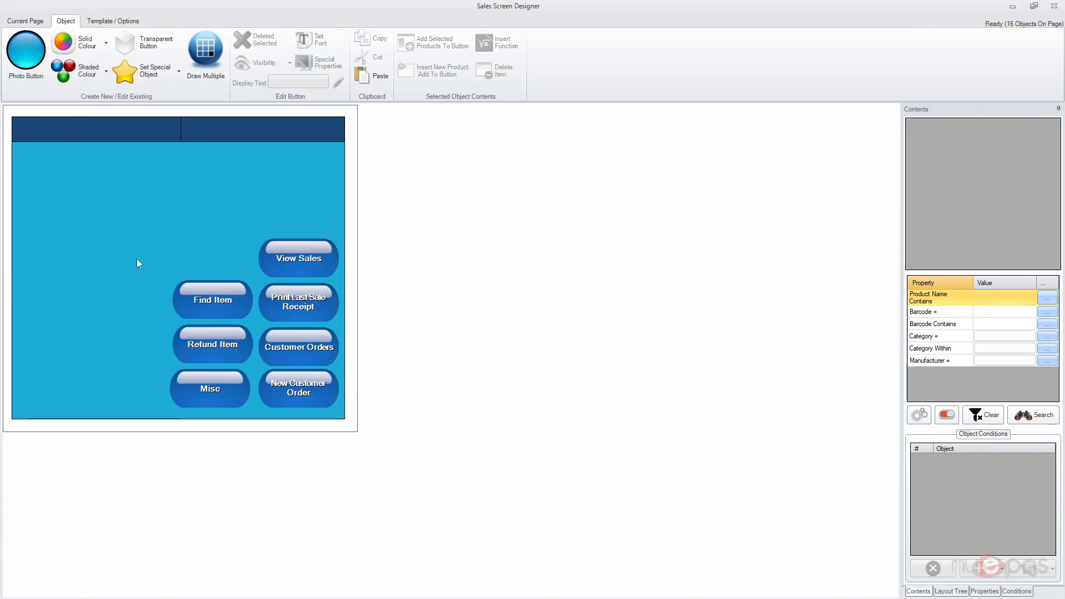
Step: Label the left dark blue button Tab 1 and the right one Tab 2
{"action": "left_click", "coordinate": [166, 135]}
{"action": "left_click", "coordinate": [278, 84]}
{"action": "type", "text": "Ta"}
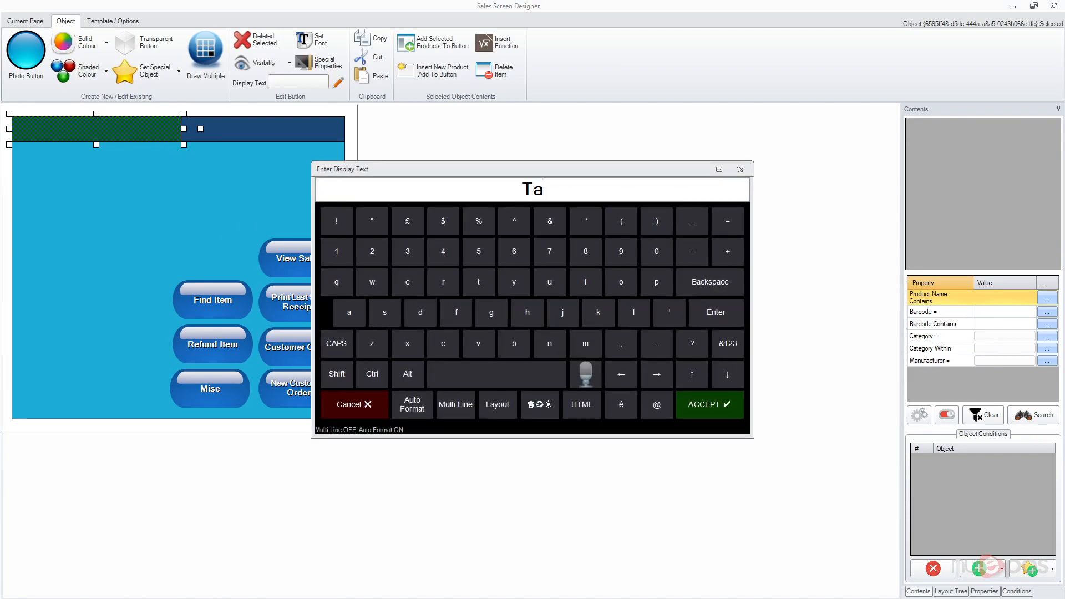
{"action": "type", "text": "b 1"}
{"action": "key", "text": "Return"}
{"action": "left_click", "coordinate": [302, 128]}
{"action": "left_click", "coordinate": [299, 84]}
{"action": "type", "text": "Tab 2"}
{"action": "key", "text": "Return"}
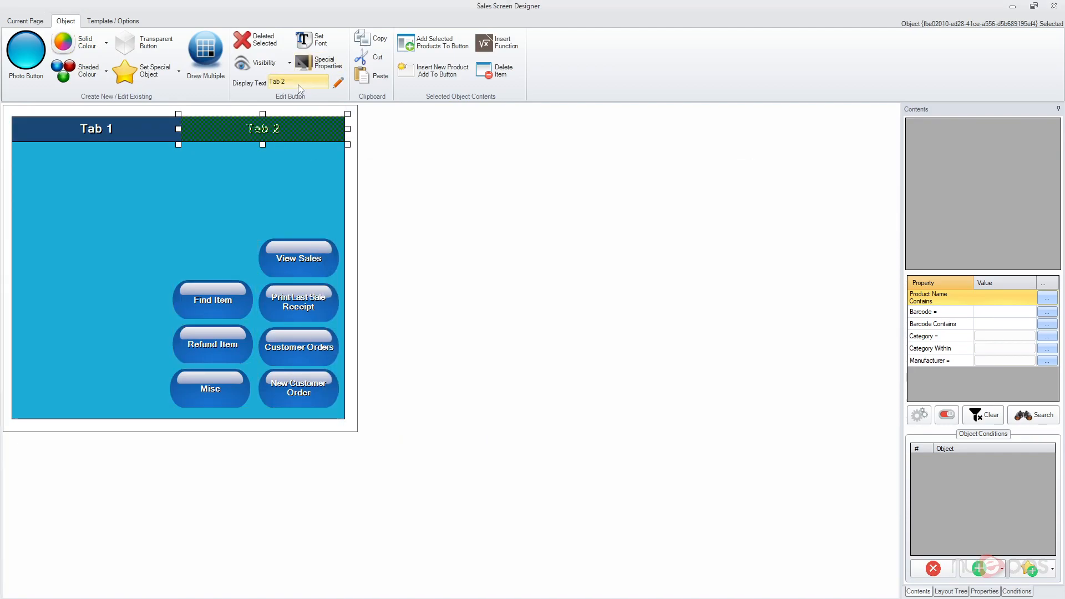
{"action": "left_click", "coordinate": [334, 168]}
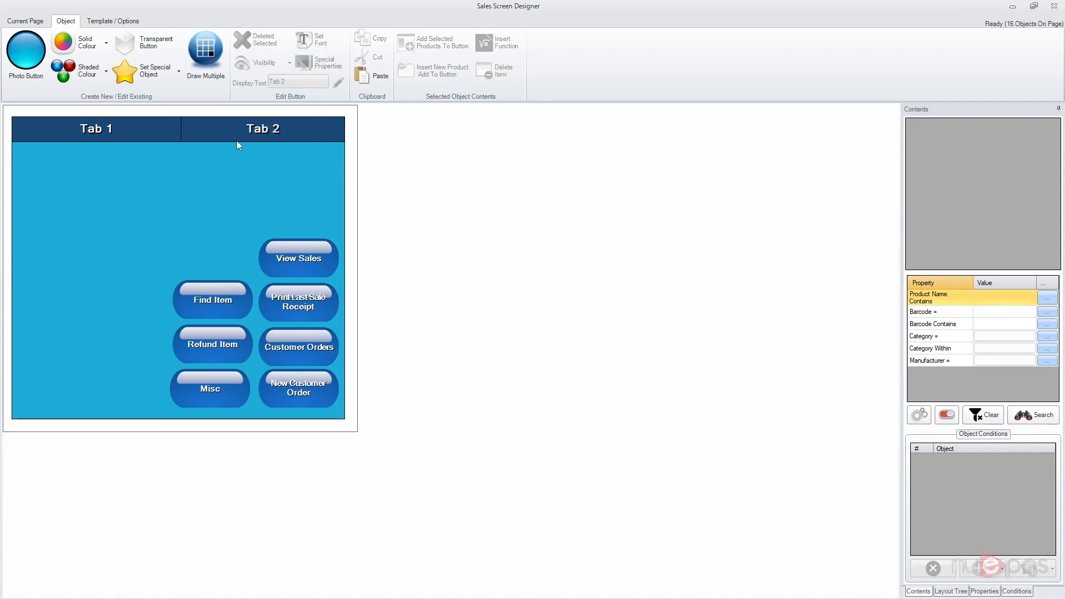
Step: Make both Tab 2 and Tab 1 permanent buttons
{"action": "left_click", "coordinate": [333, 168]}
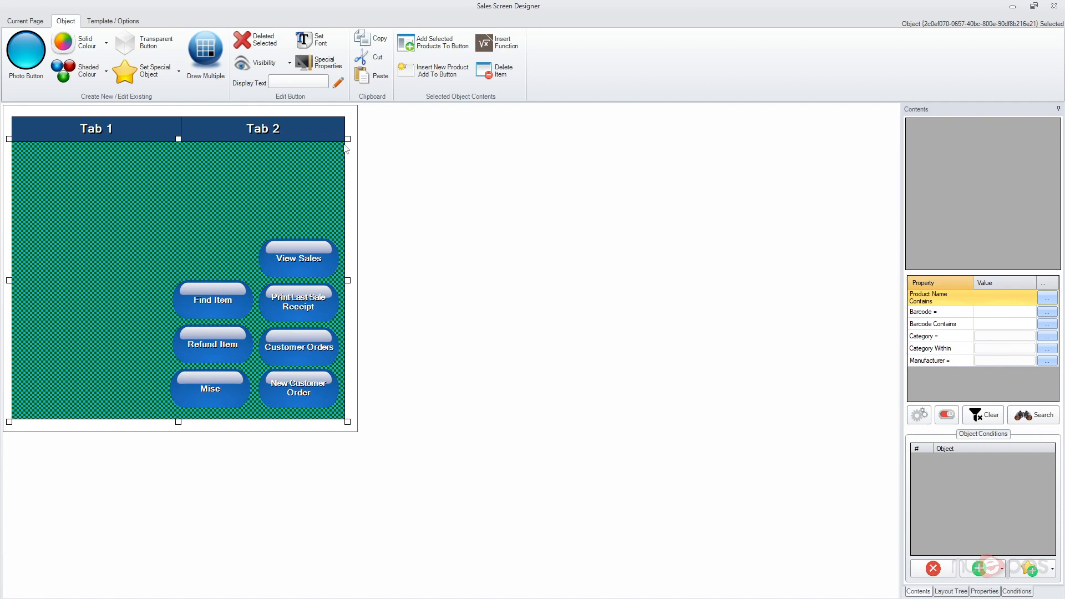
{"action": "left_click", "coordinate": [350, 156]}
{"action": "right_click", "coordinate": [288, 132]}
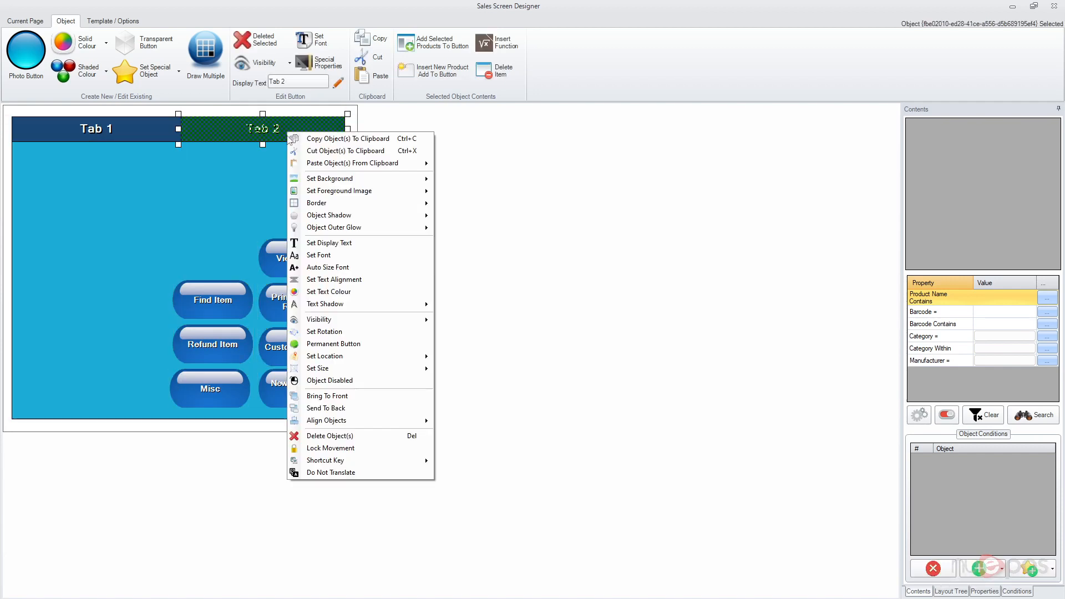
{"action": "left_click", "coordinate": [357, 347]}
{"action": "left_click", "coordinate": [144, 134]}
{"action": "right_click", "coordinate": [144, 134]}
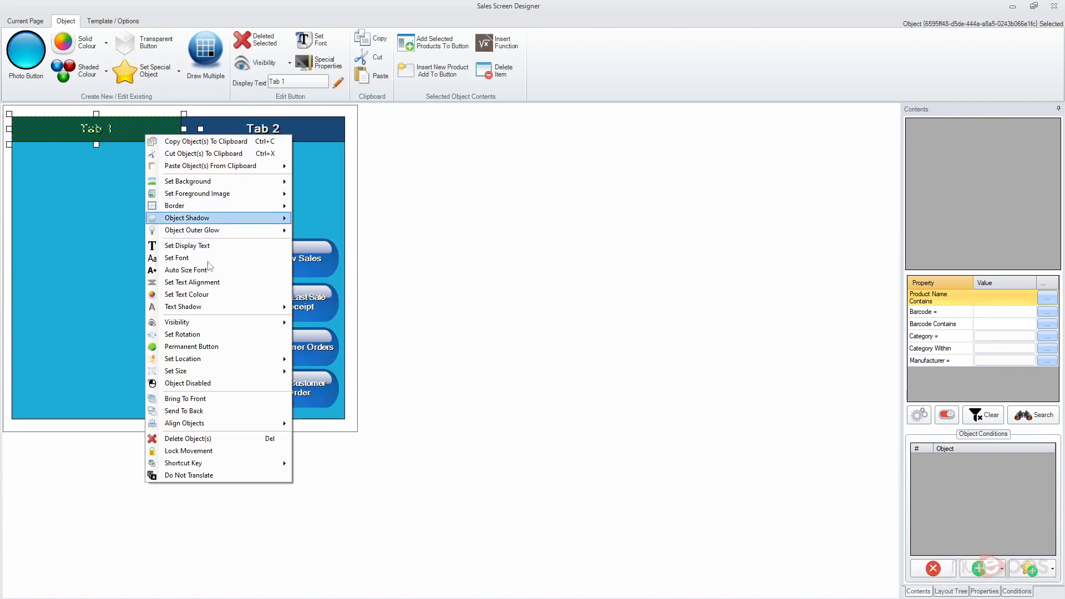
{"action": "left_click", "coordinate": [237, 347]}
{"action": "left_click", "coordinate": [356, 210]}
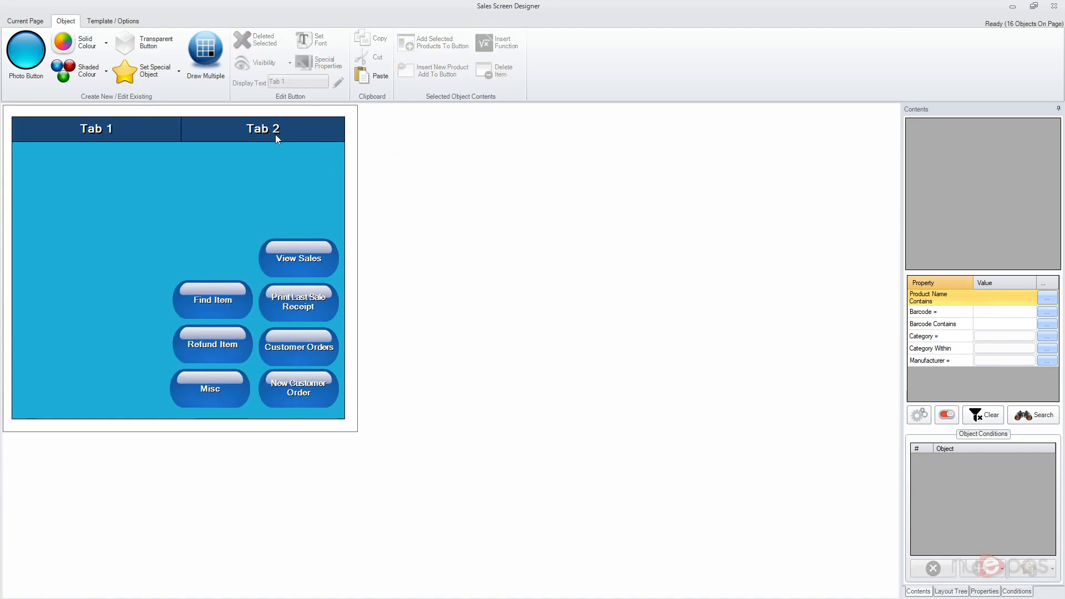
Step: Open Tab 2's page and fill the area below the tab row with a purple solid-colour panel
{"action": "double_click", "coordinate": [258, 132]}
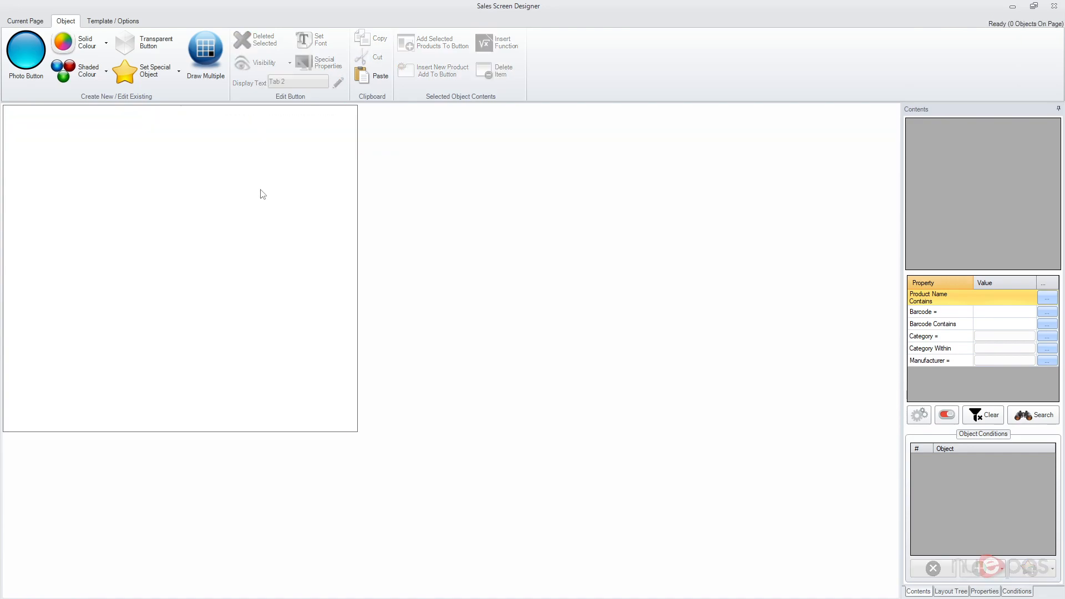
{"action": "left_click", "coordinate": [262, 194]}
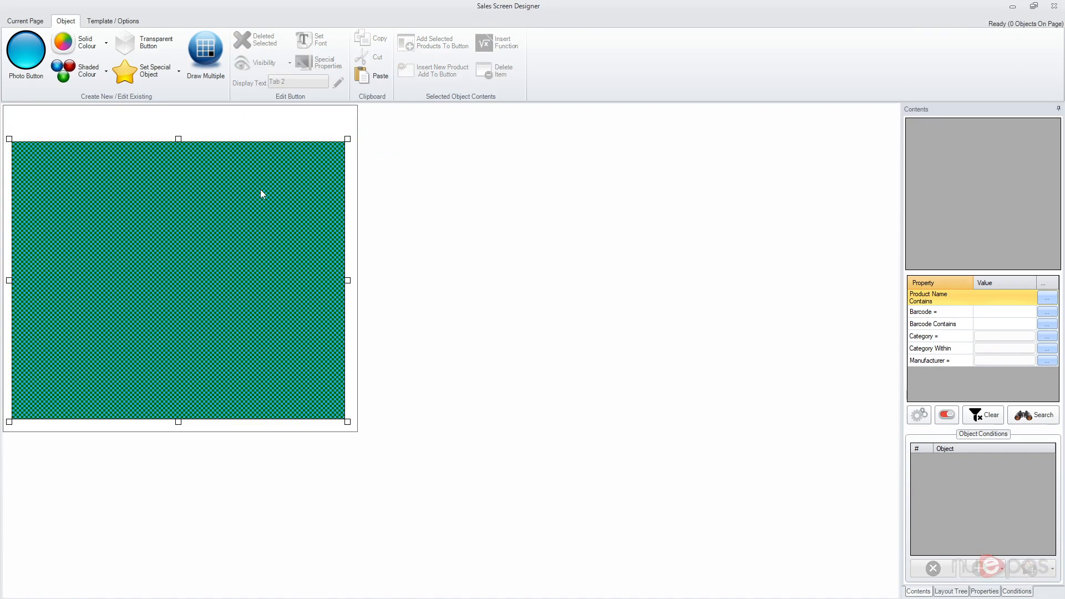
{"action": "left_click", "coordinate": [67, 50]}
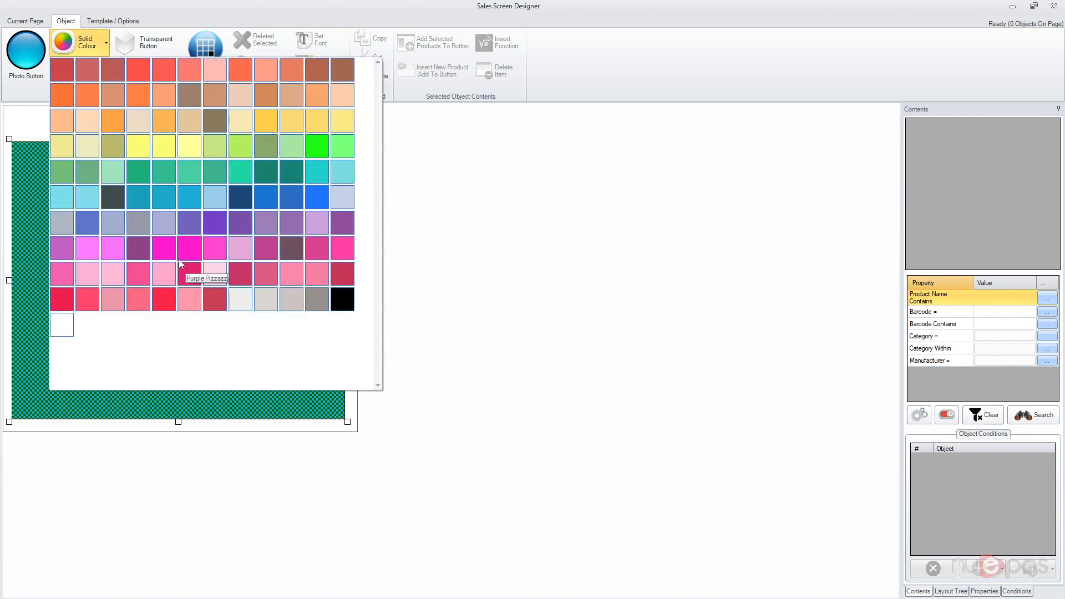
{"action": "left_click", "coordinate": [189, 224]}
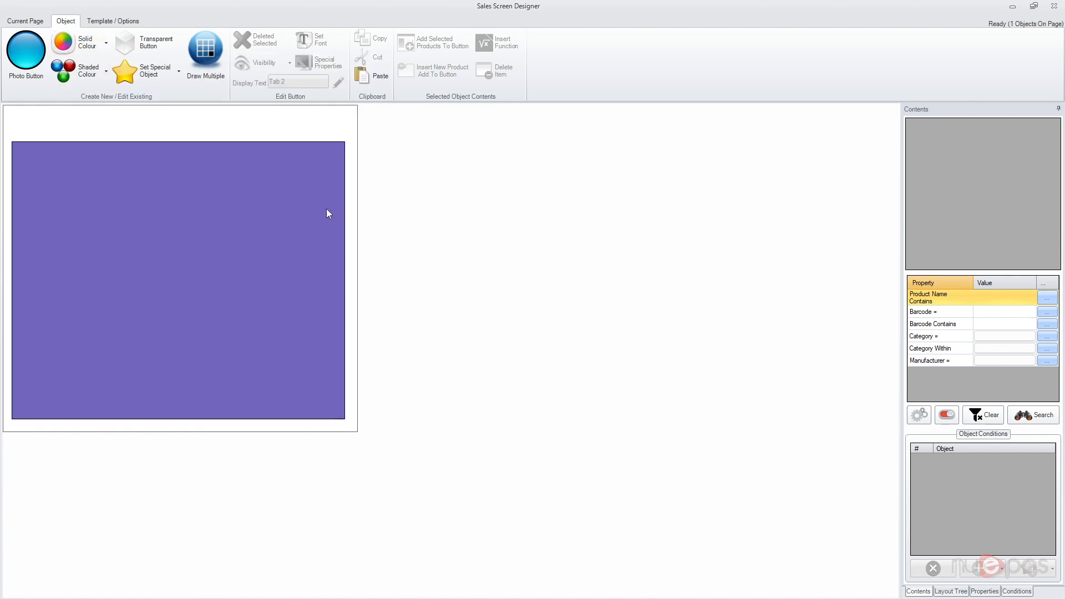
Step: Show the excluded buttons on the Tab 2 page and go back to the home page
{"action": "left_click", "coordinate": [25, 21]}
{"action": "left_click", "coordinate": [512, 57]}
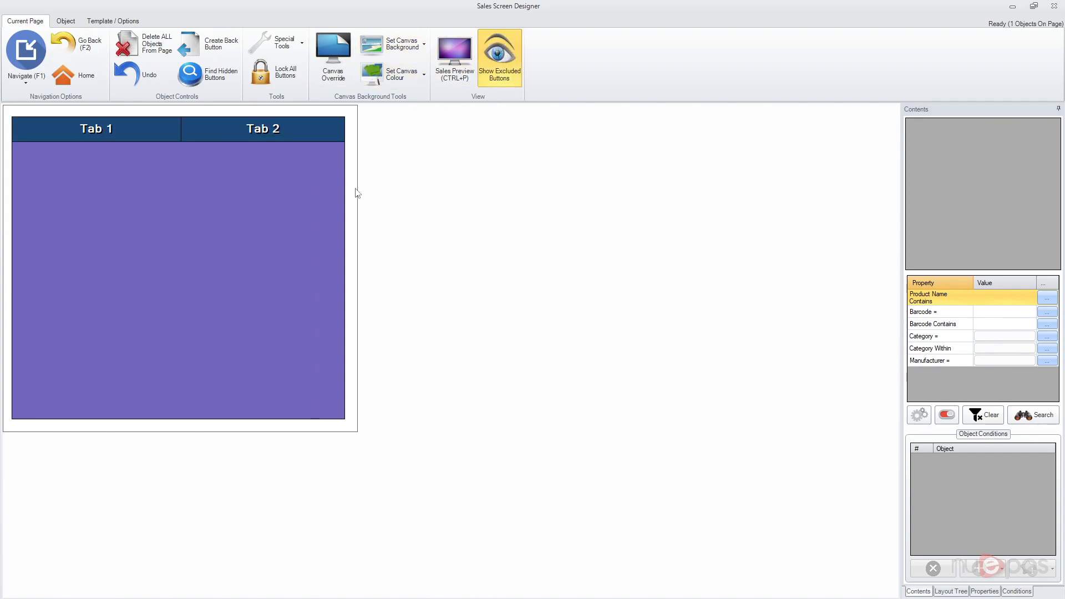
{"action": "left_click", "coordinate": [82, 44]}
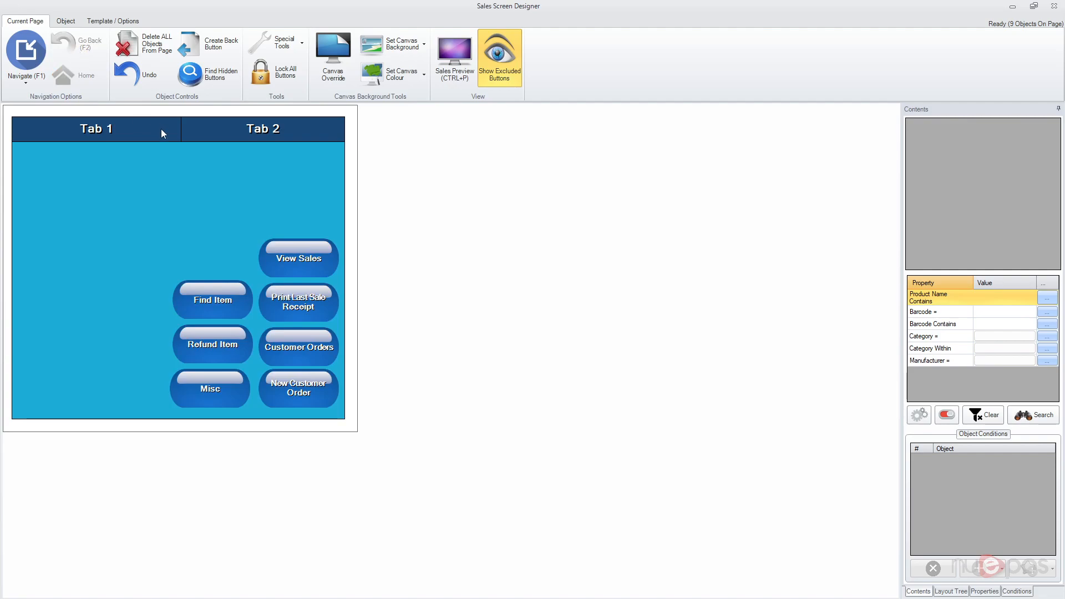
Step: Add a condition to Tab 1 that sets its background colour to Midnight Blue when Current Page Is Home Page
{"action": "left_click", "coordinate": [162, 132]}
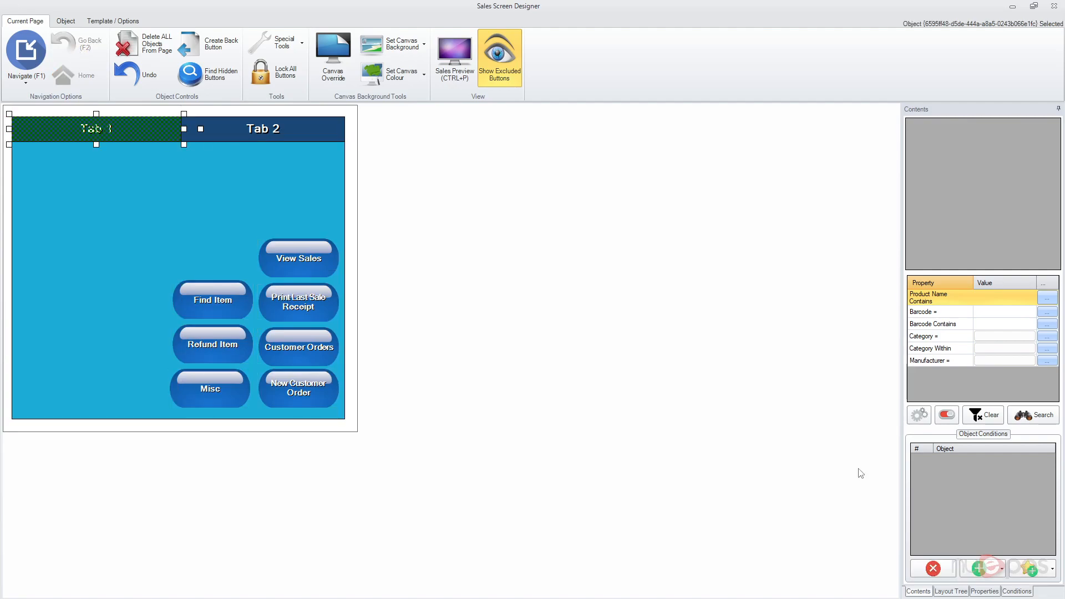
{"action": "left_click", "coordinate": [1015, 591]}
{"action": "left_click", "coordinate": [1040, 568]}
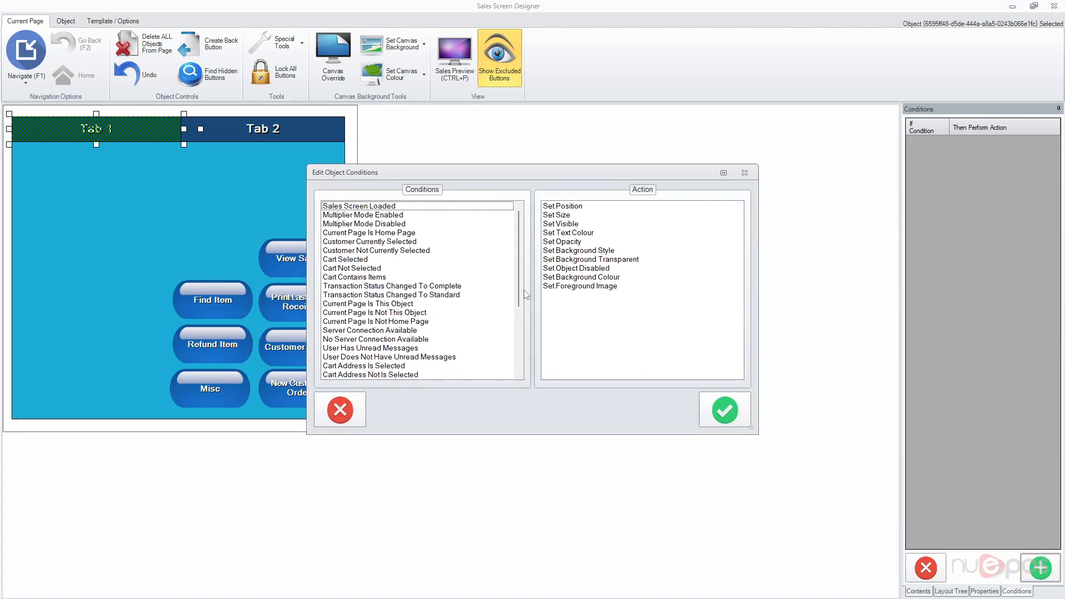
{"action": "left_click", "coordinate": [415, 233]}
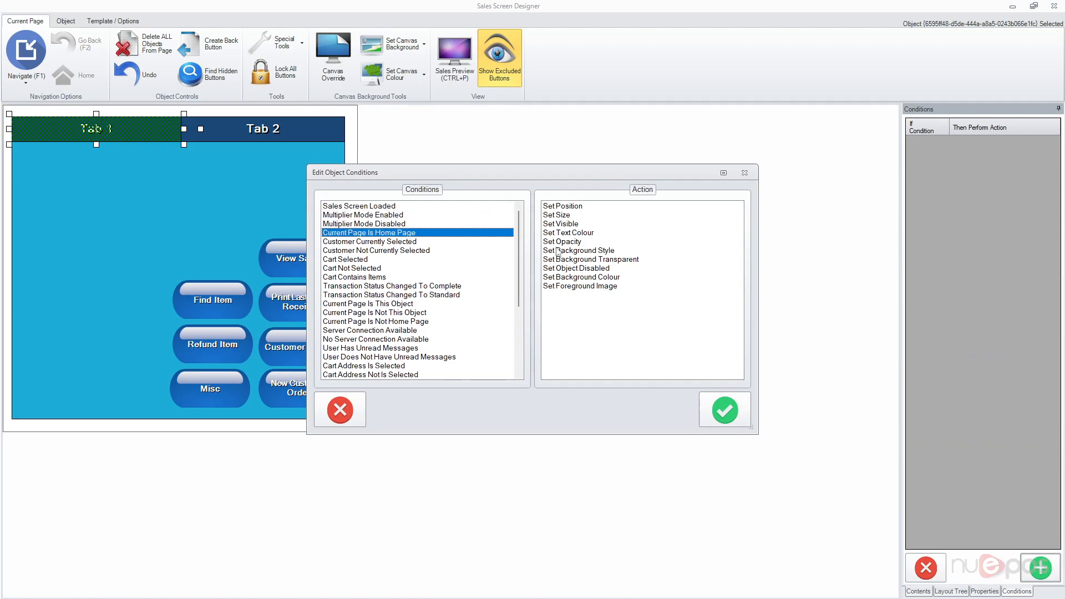
{"action": "left_click", "coordinate": [626, 252]}
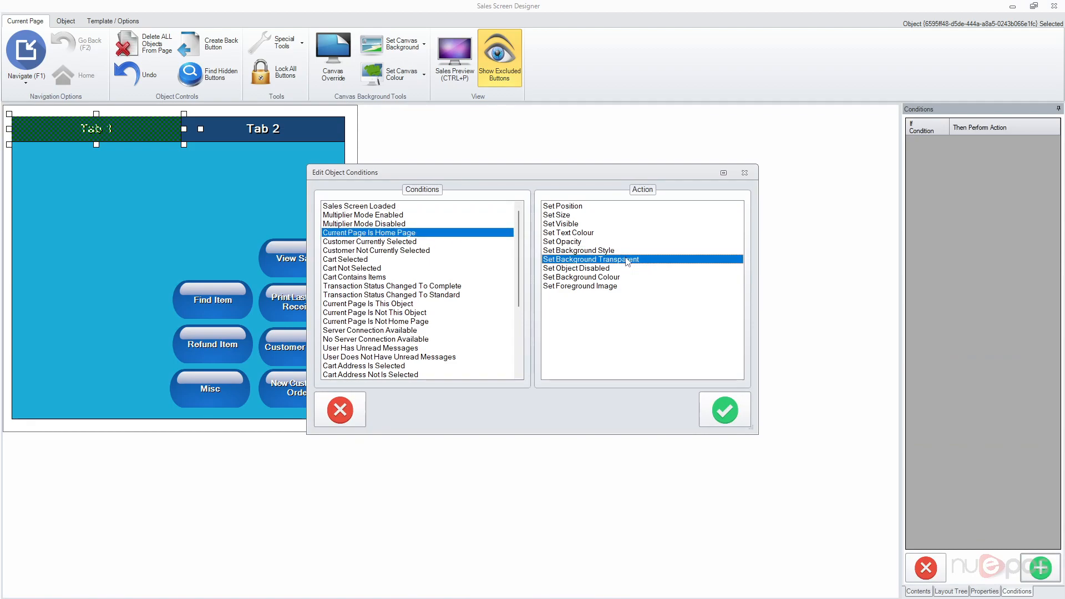
{"action": "left_click", "coordinate": [625, 277]}
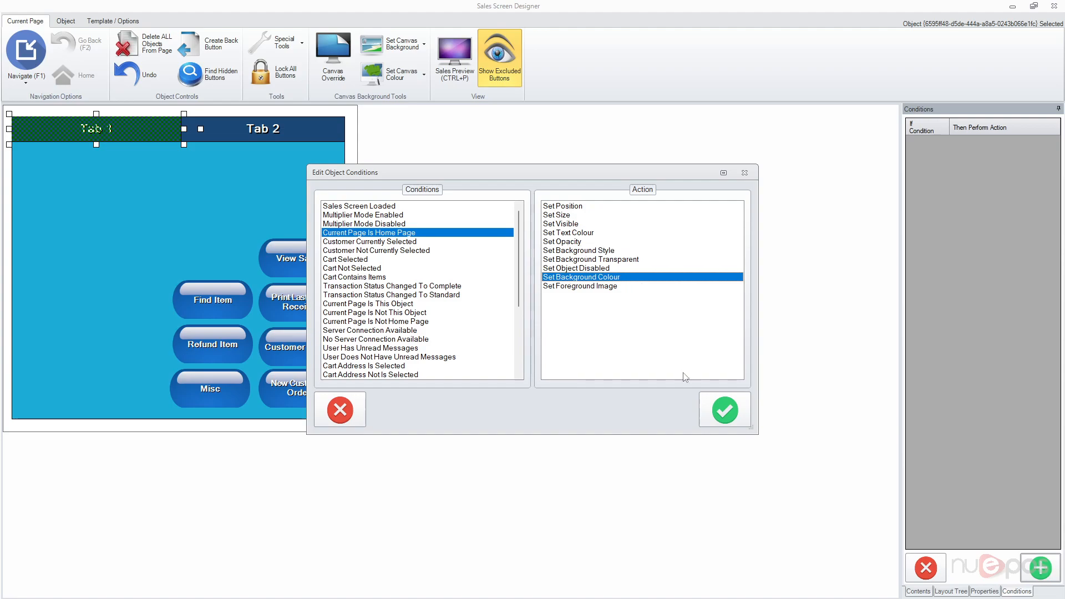
{"action": "left_click", "coordinate": [725, 410]}
{"action": "left_click_drag", "start_coordinate": [643, 243], "coordinate": [503, 305]}
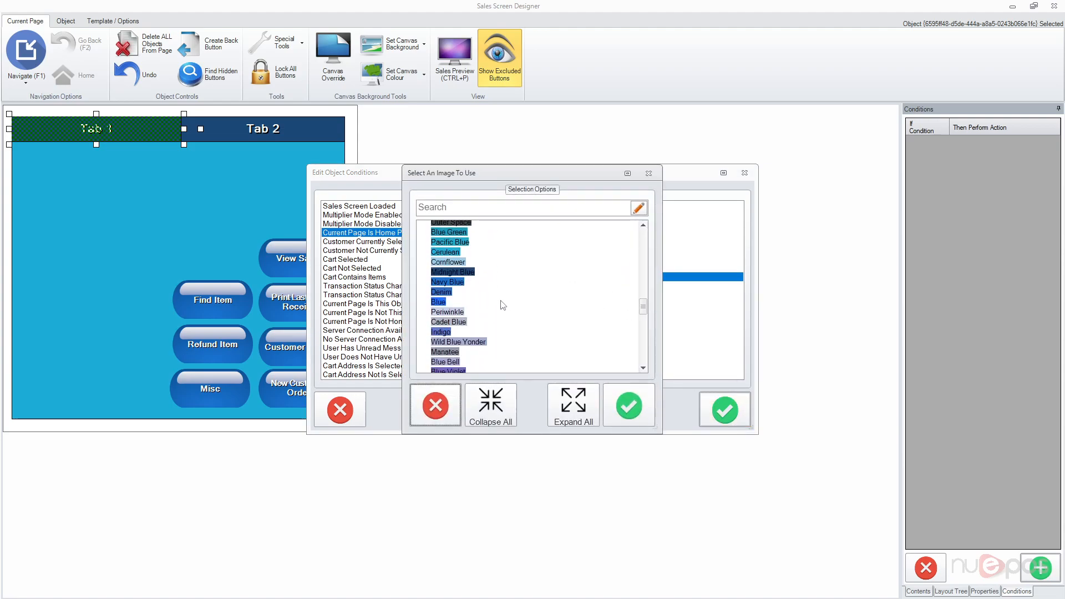
{"action": "left_click", "coordinate": [458, 274]}
{"action": "left_click", "coordinate": [635, 404]}
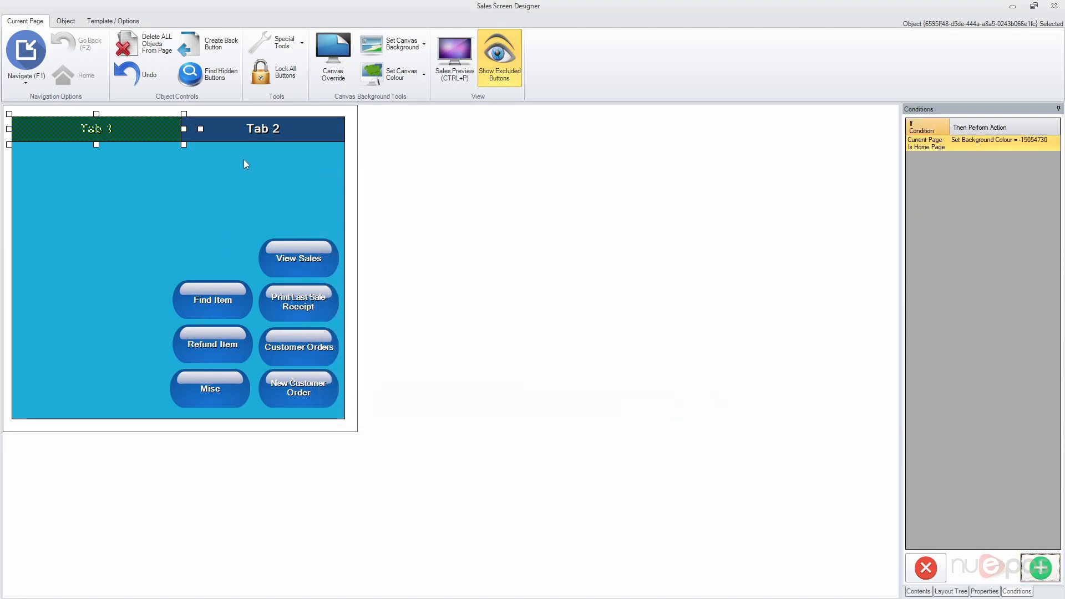
Step: Start a condition on Tab 2 pairing Current Page Is This Object with the Set Background Colour action
{"action": "left_click", "coordinate": [274, 133]}
{"action": "left_click", "coordinate": [1040, 567]}
{"action": "left_click_drag", "start_coordinate": [399, 286], "coordinate": [411, 308]}
{"action": "left_click_drag", "start_coordinate": [612, 261], "coordinate": [607, 280]}
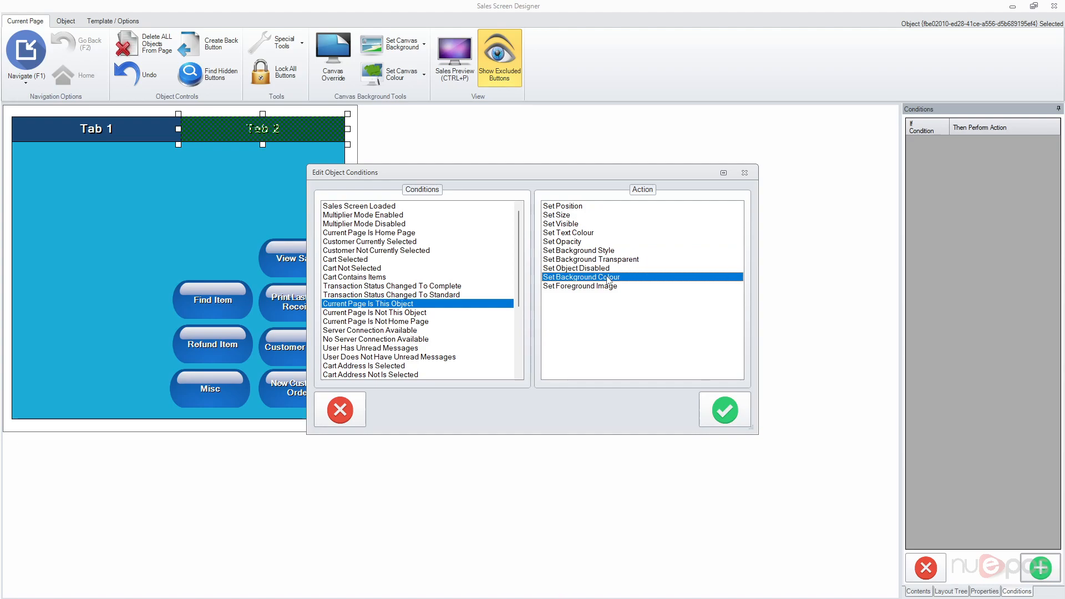
{"action": "left_click", "coordinate": [722, 411]}
{"action": "left_click", "coordinate": [554, 207]}
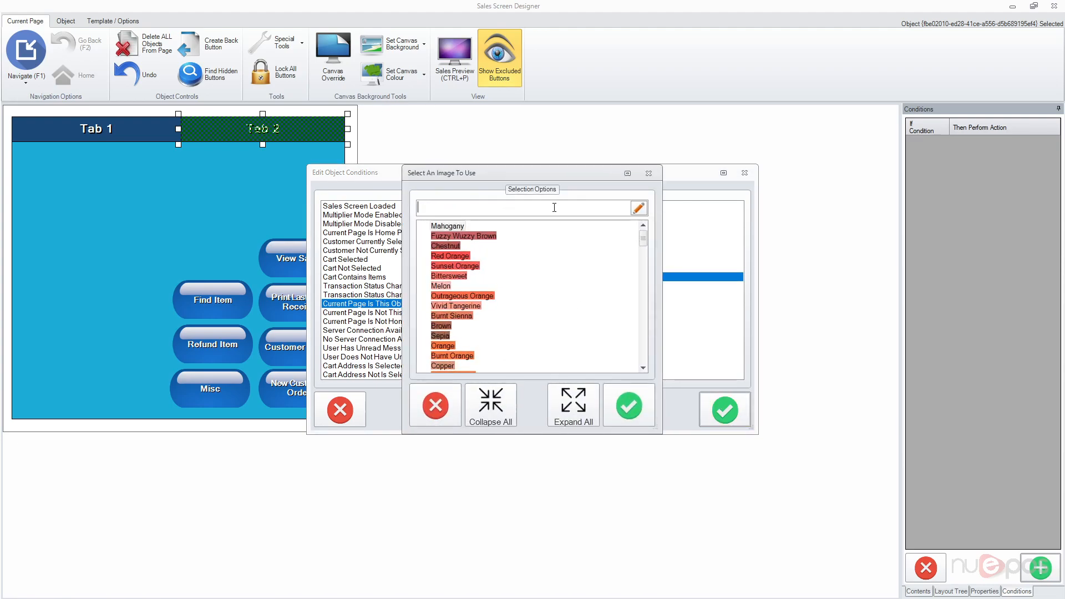
{"action": "type", "text": "midn"}
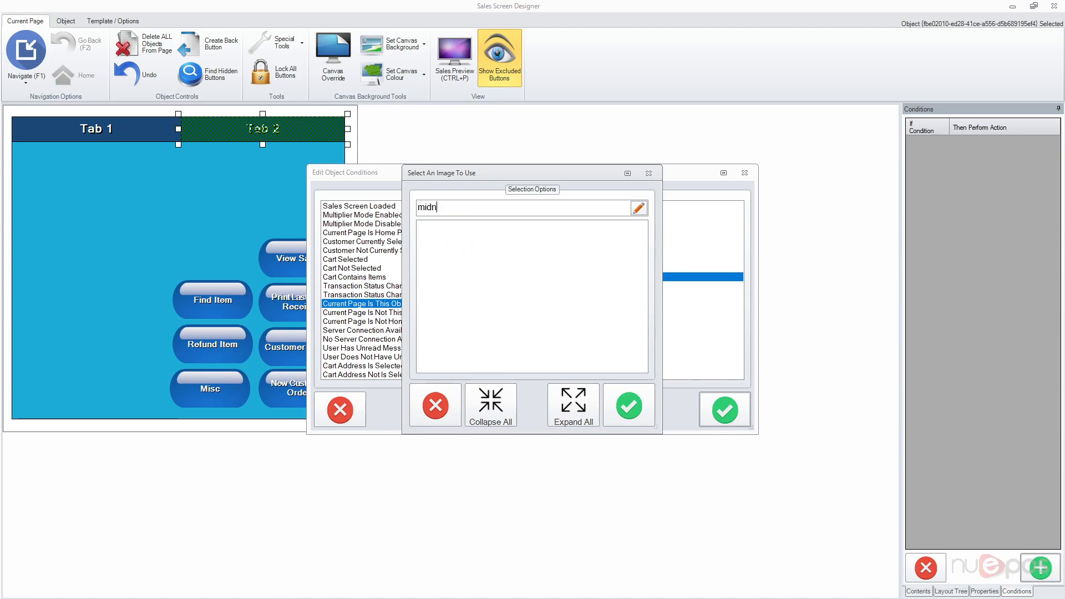
{"action": "left_click", "coordinate": [436, 404]}
{"action": "left_click", "coordinate": [722, 402]}
Step: Choose Midnight Blue as the background colour for Tab 2's condition
{"action": "left_click_drag", "start_coordinate": [642, 239], "coordinate": [644, 304]}
{"action": "left_click", "coordinate": [452, 288]}
{"action": "left_click", "coordinate": [637, 407]}
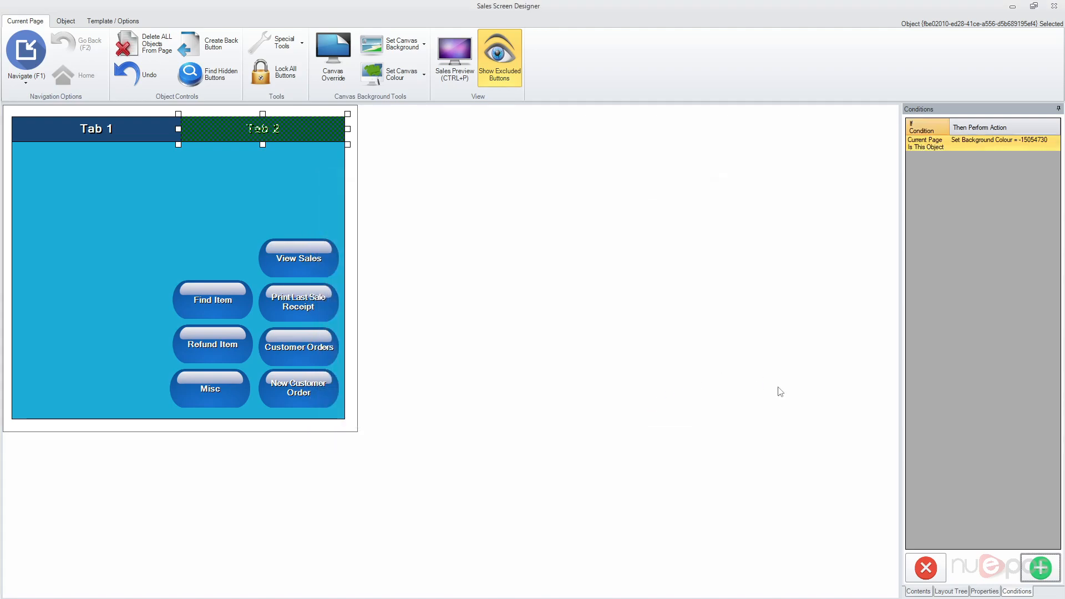
Step: Add a second condition to Tab 2 that sets its background colour to Red Orange when Current Page Is Not This Object
{"action": "left_click", "coordinate": [1040, 568]}
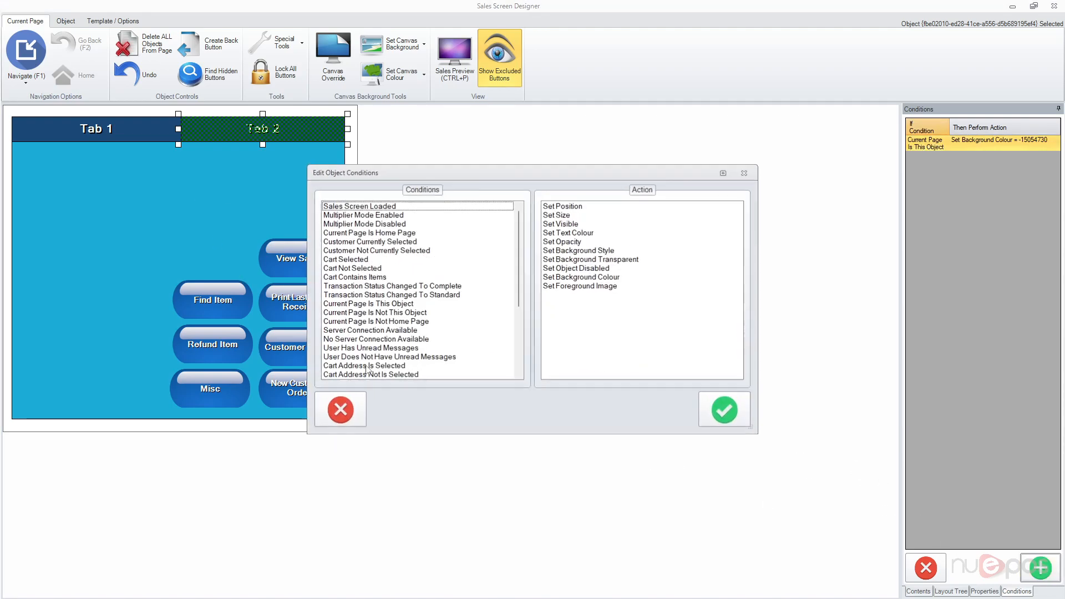
{"action": "left_click", "coordinate": [402, 322]}
{"action": "key", "text": "Up"}
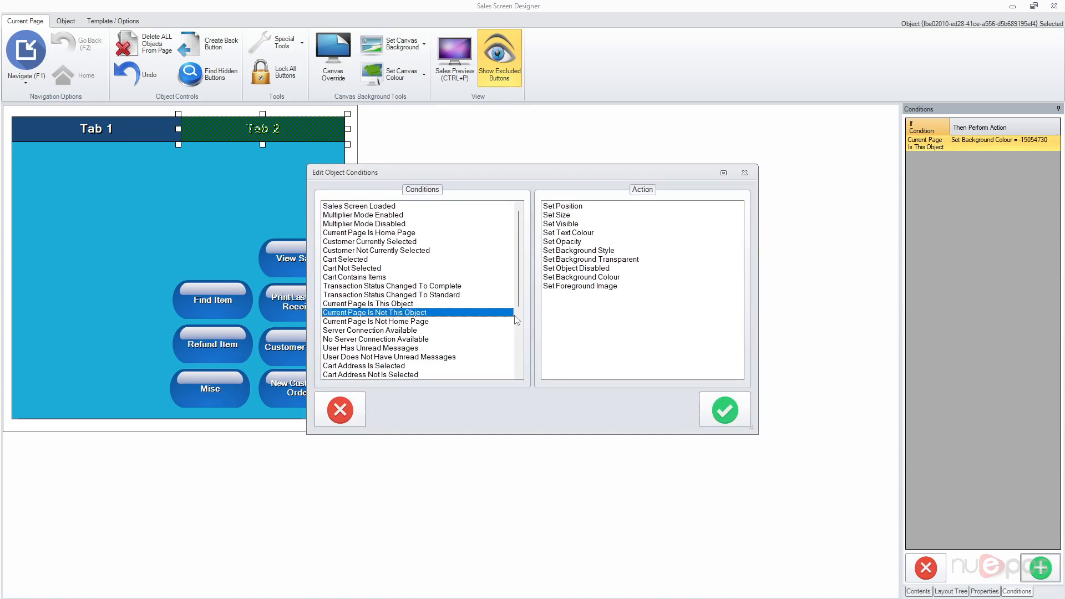
{"action": "left_click", "coordinate": [613, 277]}
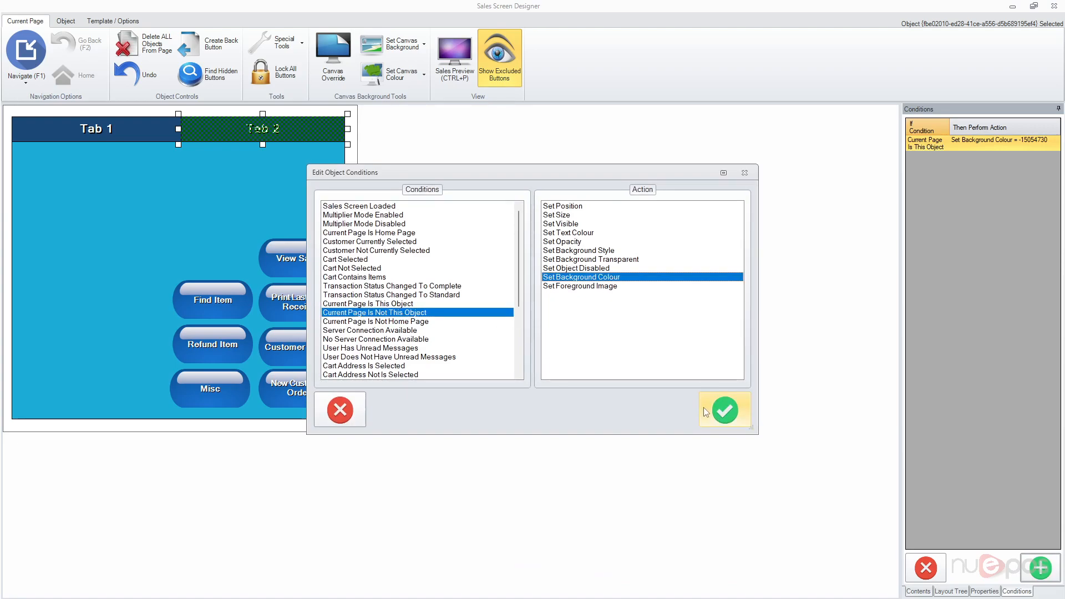
{"action": "left_click", "coordinate": [721, 409]}
{"action": "left_click", "coordinate": [450, 256]}
{"action": "left_click", "coordinate": [628, 406]}
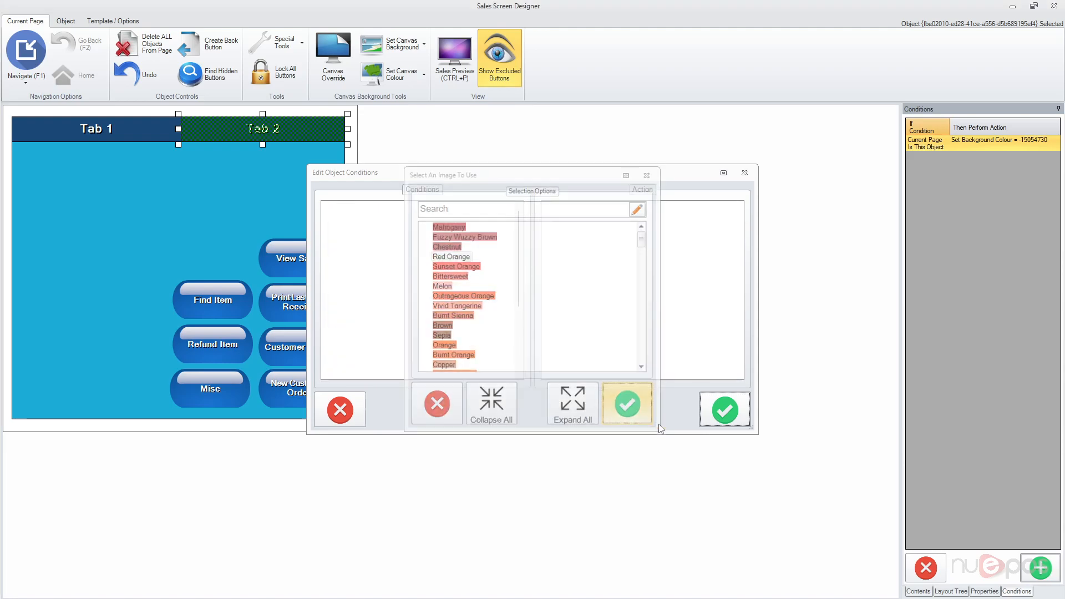
Step: Add a second condition to Tab 1 that sets its background colour to Red Orange when Current Page Is Home Page
{"action": "left_click", "coordinate": [126, 131]}
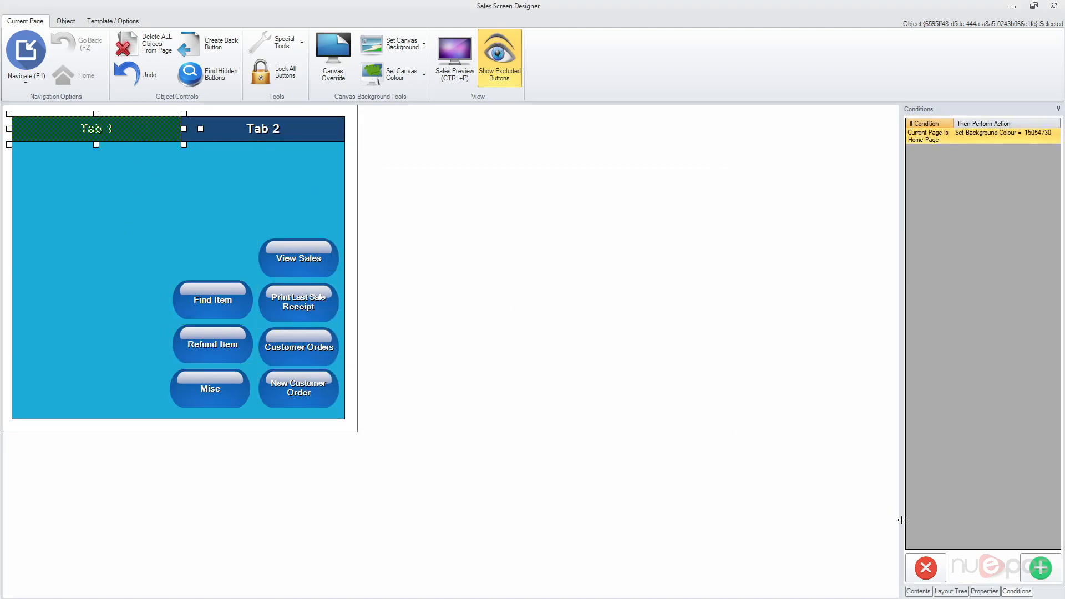
{"action": "left_click", "coordinate": [1040, 568]}
{"action": "left_click", "coordinate": [404, 232]}
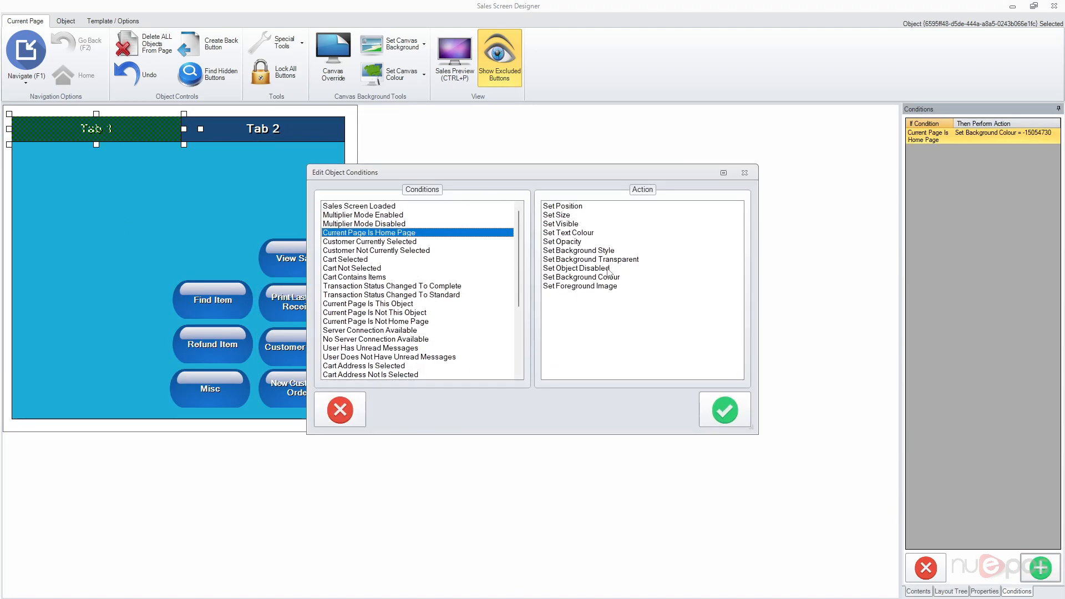
{"action": "left_click", "coordinate": [610, 277]}
{"action": "left_click", "coordinate": [725, 410]}
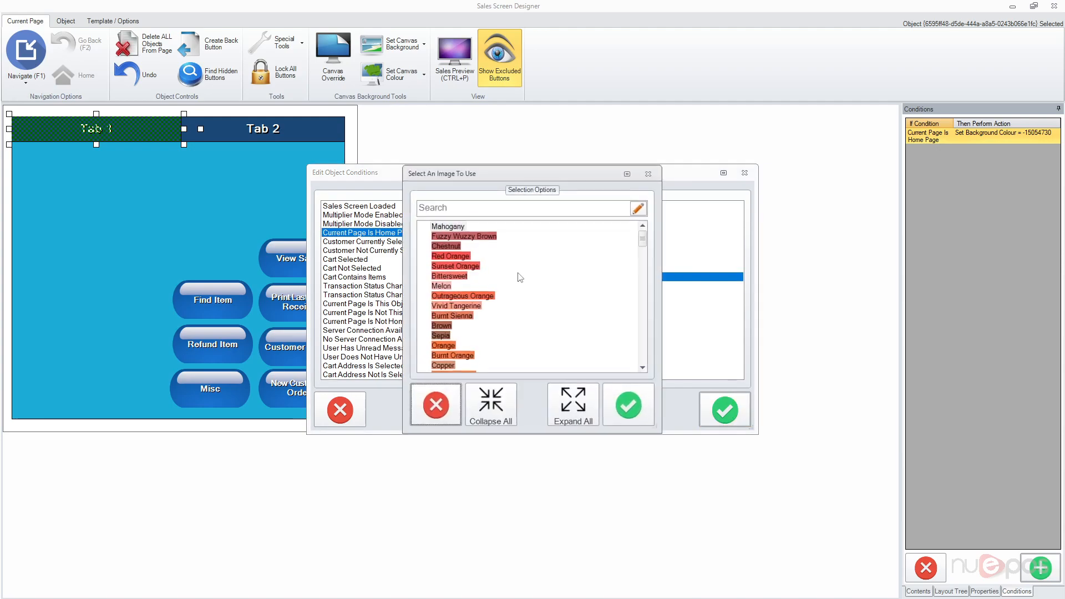
{"action": "left_click", "coordinate": [450, 256]}
{"action": "left_click", "coordinate": [628, 404]}
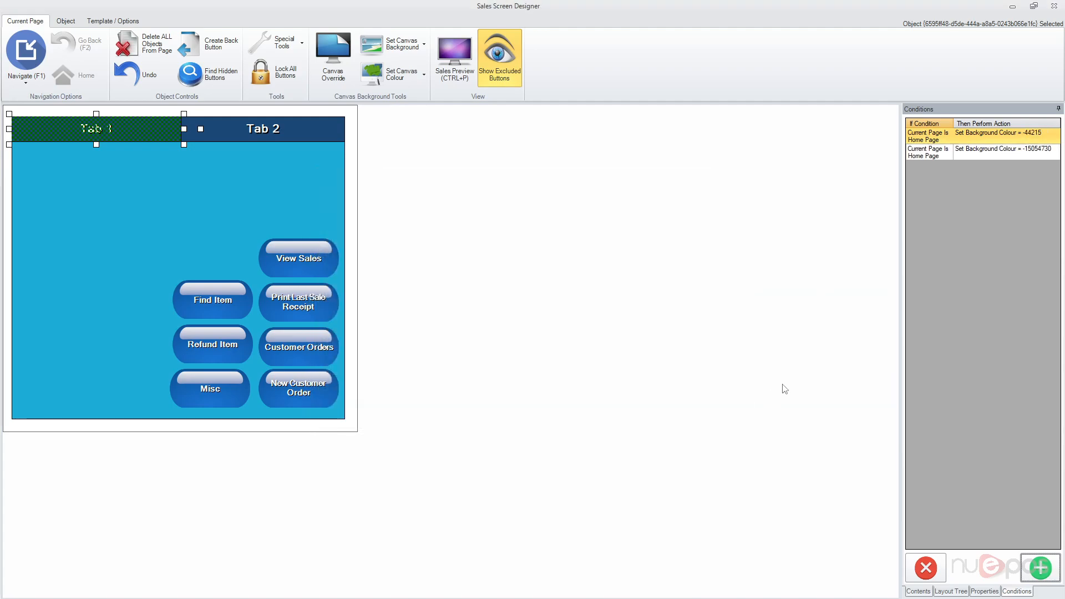
Step: Clear the cache for this template and close the Sales Screen Designer
{"action": "left_click", "coordinate": [280, 42]}
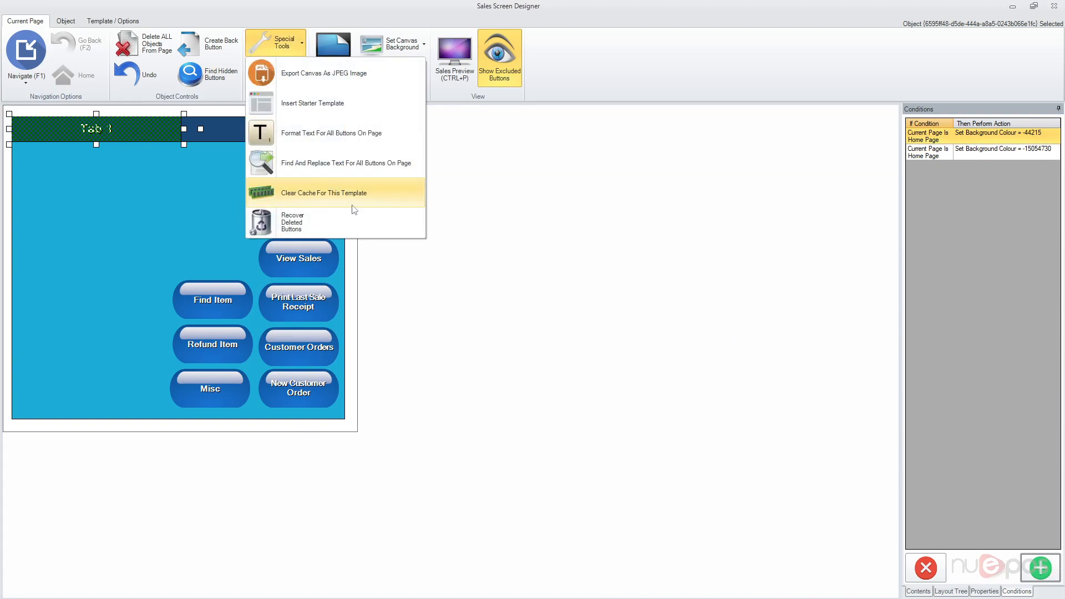
{"action": "left_click", "coordinate": [354, 195]}
{"action": "left_click", "coordinate": [661, 379]}
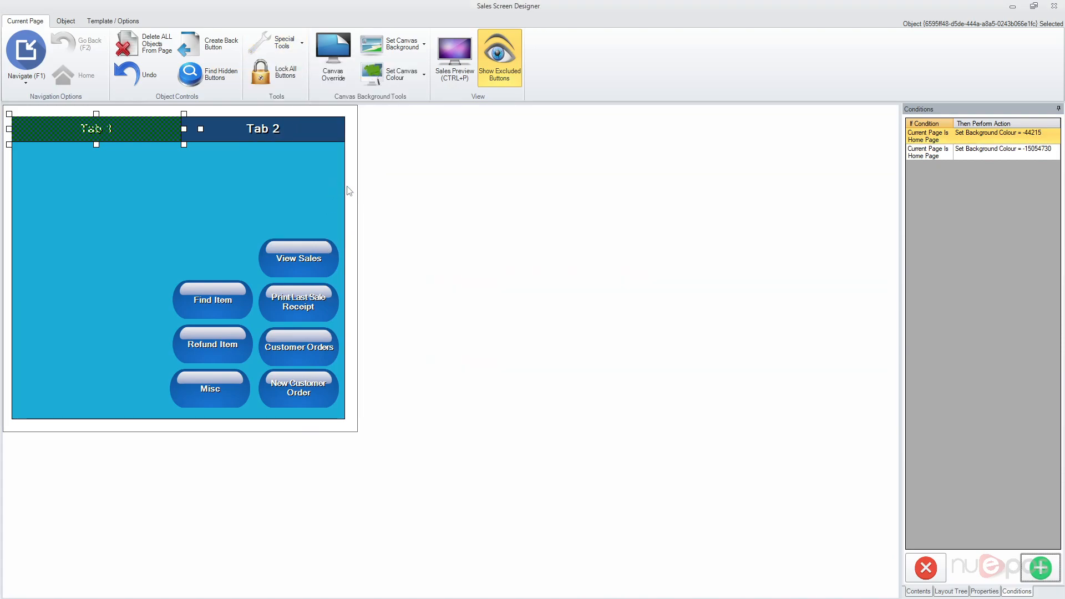
{"action": "left_click", "coordinate": [1054, 6]}
Step: Open Sales Mode and switch between Tab 2 and Tab 1 to test their background colours
{"action": "left_click", "coordinate": [201, 131]}
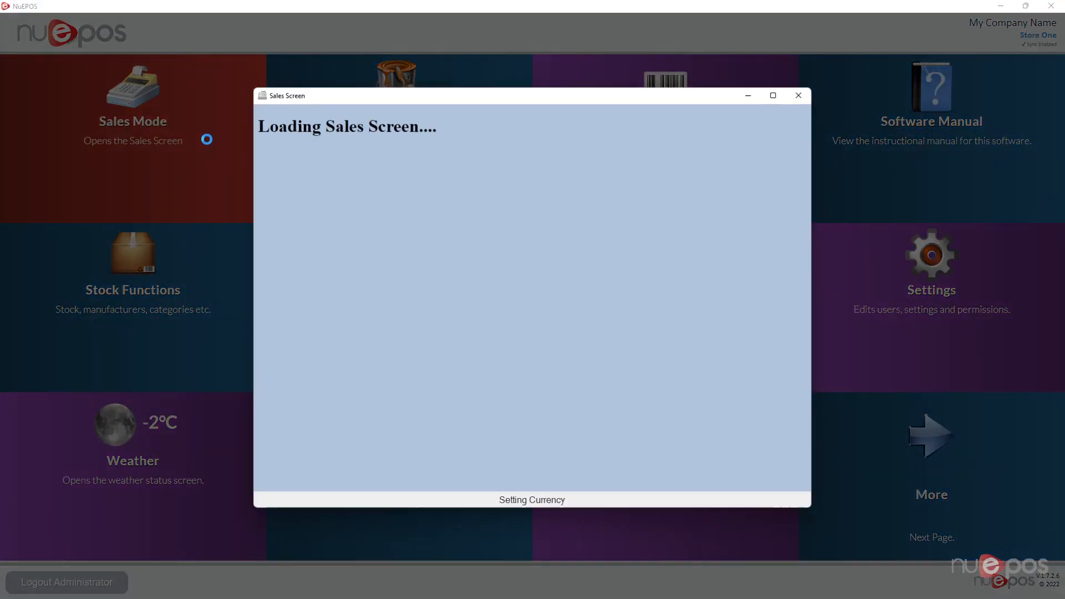
{"action": "left_click", "coordinate": [675, 127]}
{"action": "left_click", "coordinate": [667, 133]}
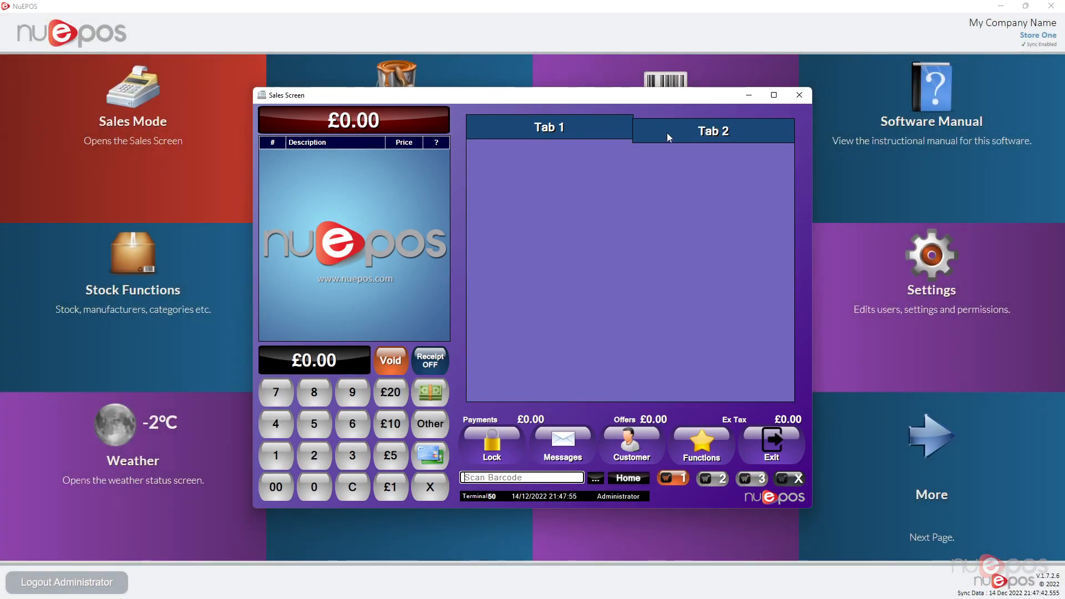
{"action": "left_click", "coordinate": [569, 134]}
Step: Exit the sales screen, reopen the Sales Screen Designer and check the permanent button setting of Tab 1 and Tab 2
{"action": "left_click", "coordinate": [762, 437]}
{"action": "left_click", "coordinate": [320, 210]}
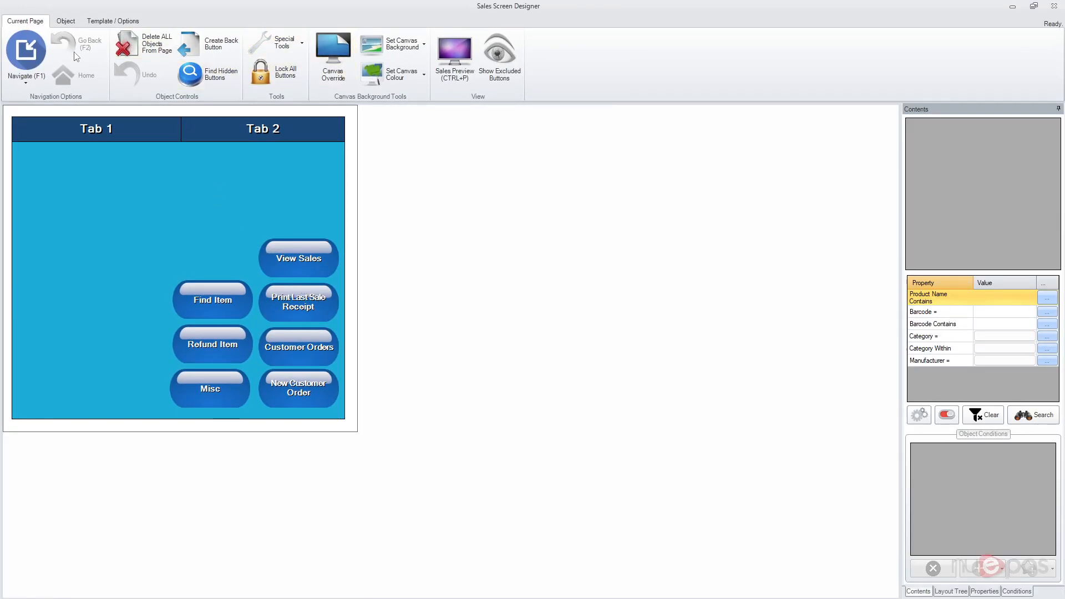
{"action": "left_click", "coordinate": [272, 201]}
{"action": "right_click", "coordinate": [271, 200]}
{"action": "left_click", "coordinate": [206, 207]}
{"action": "left_click", "coordinate": [148, 133]}
{"action": "right_click", "coordinate": [147, 134]}
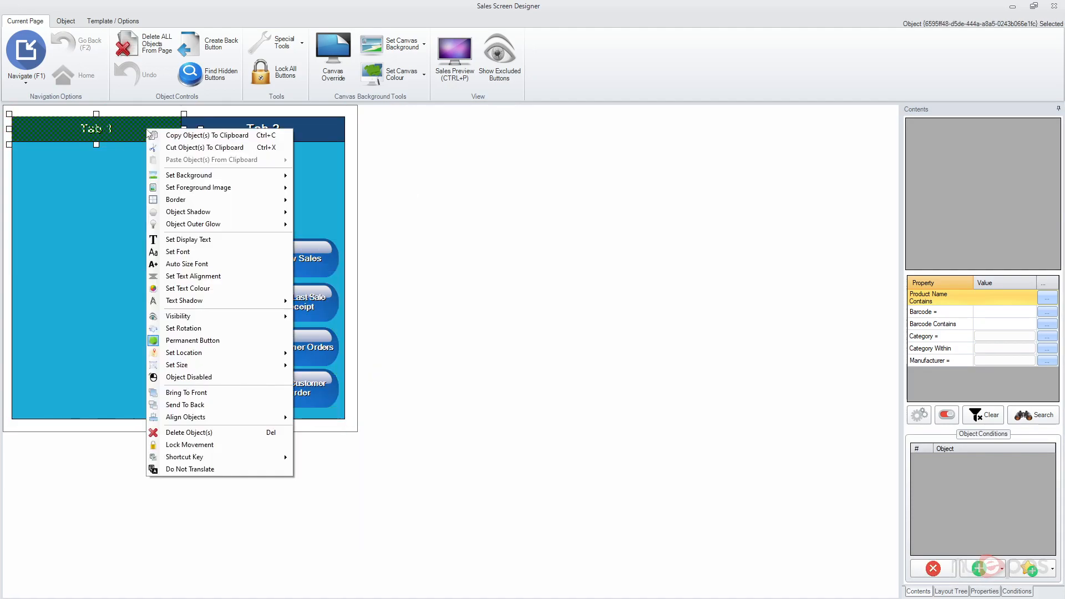
{"action": "left_click", "coordinate": [321, 138]}
{"action": "right_click", "coordinate": [320, 139]}
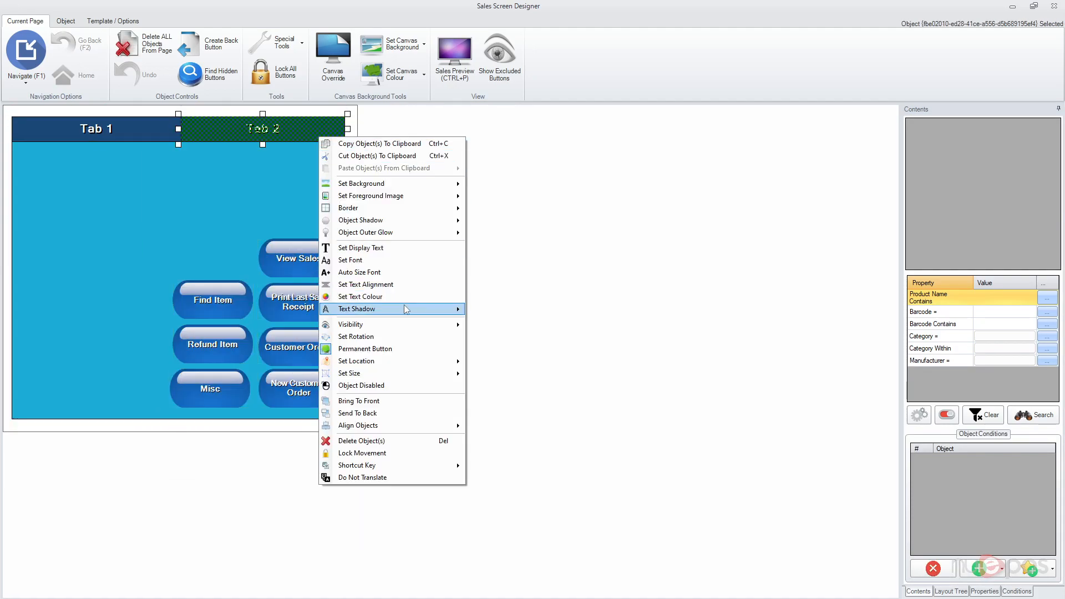
{"action": "left_click", "coordinate": [358, 123]}
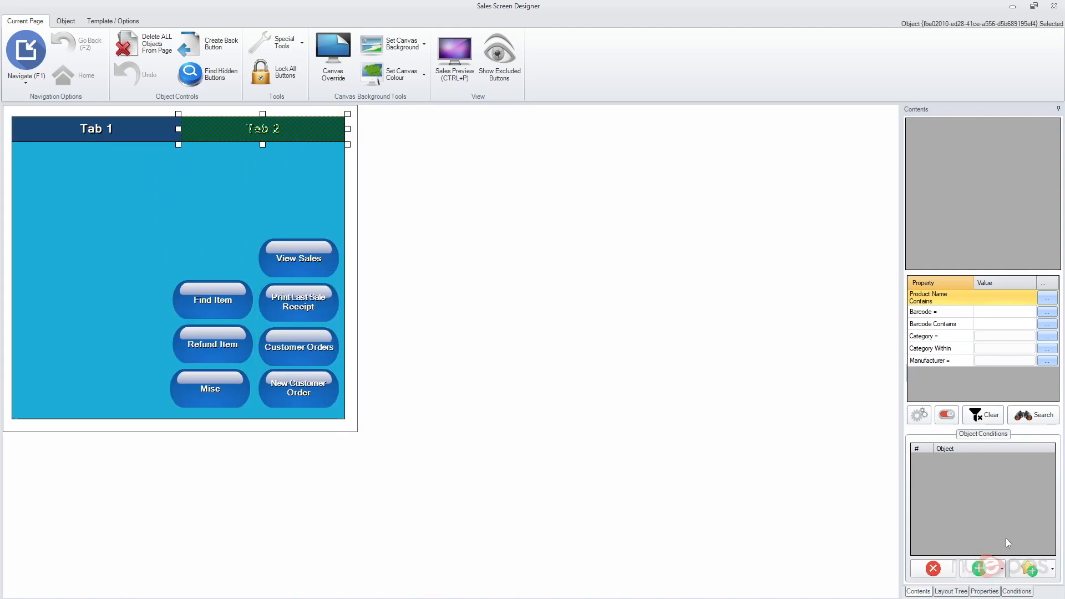
Step: Review the background colour conditions assigned to Tab 2 and Tab 1
{"action": "left_click", "coordinate": [1017, 592]}
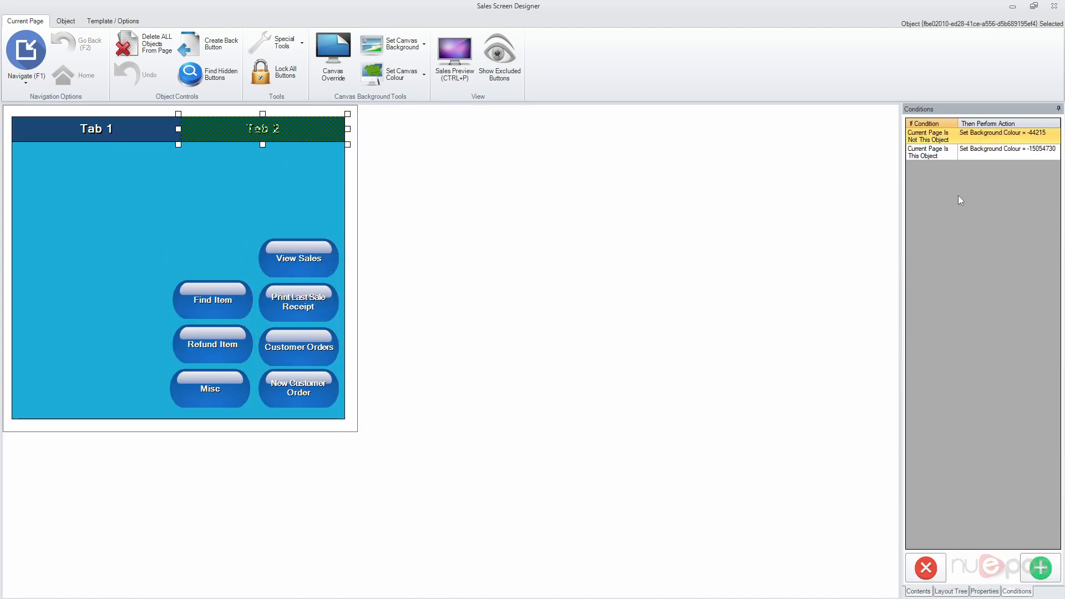
{"action": "left_click", "coordinate": [941, 160]}
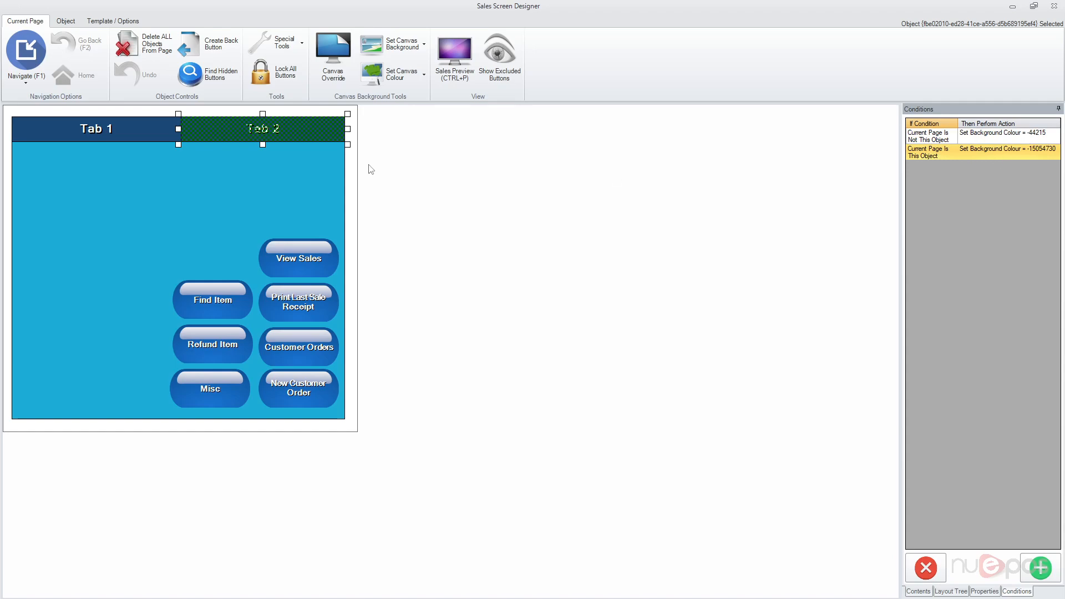
{"action": "left_click", "coordinate": [151, 135]}
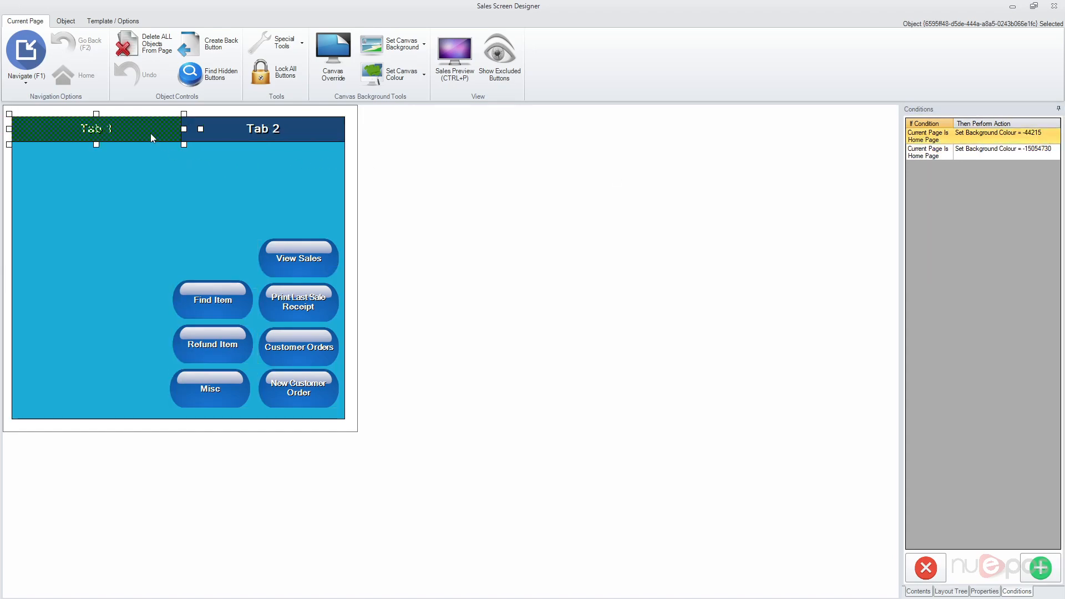
{"action": "left_click", "coordinate": [251, 135]}
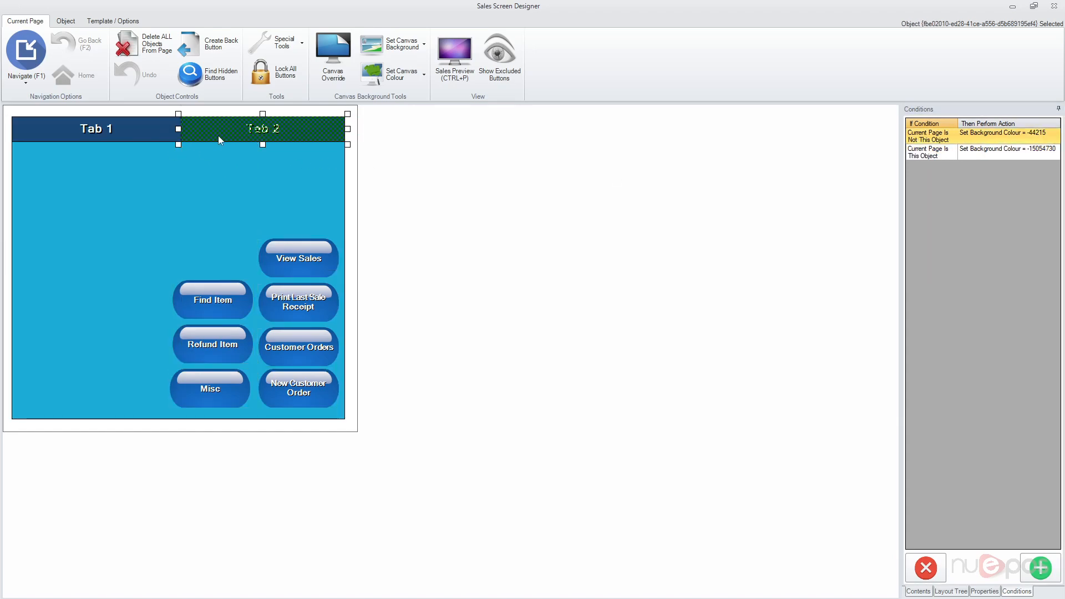
{"action": "left_click", "coordinate": [134, 132]}
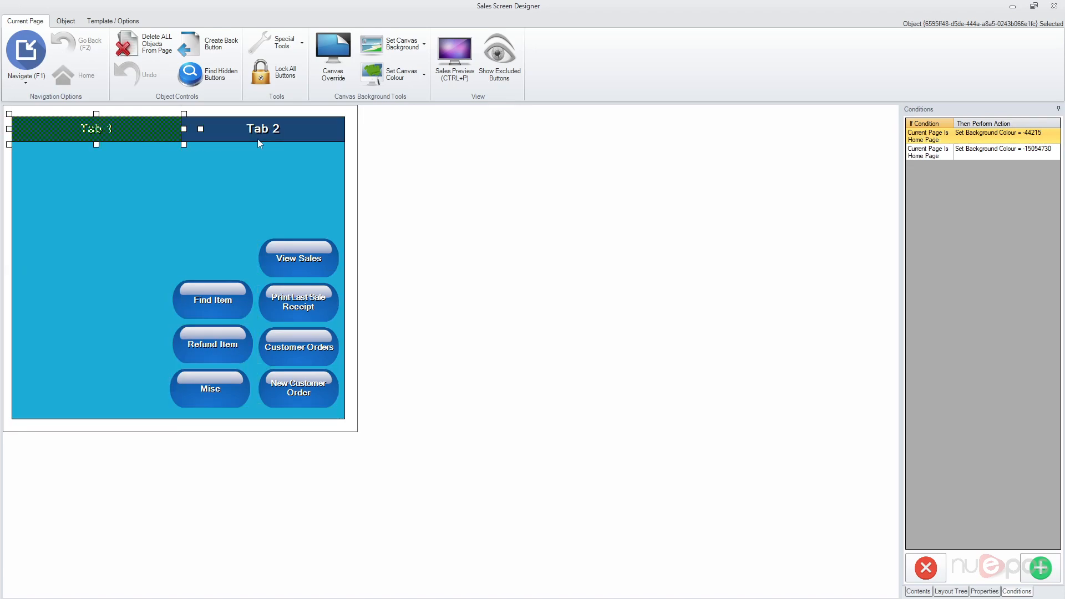
Step: Clear this template's cache again and minimise the designer
{"action": "left_click", "coordinate": [277, 42]}
{"action": "left_click", "coordinate": [285, 194]}
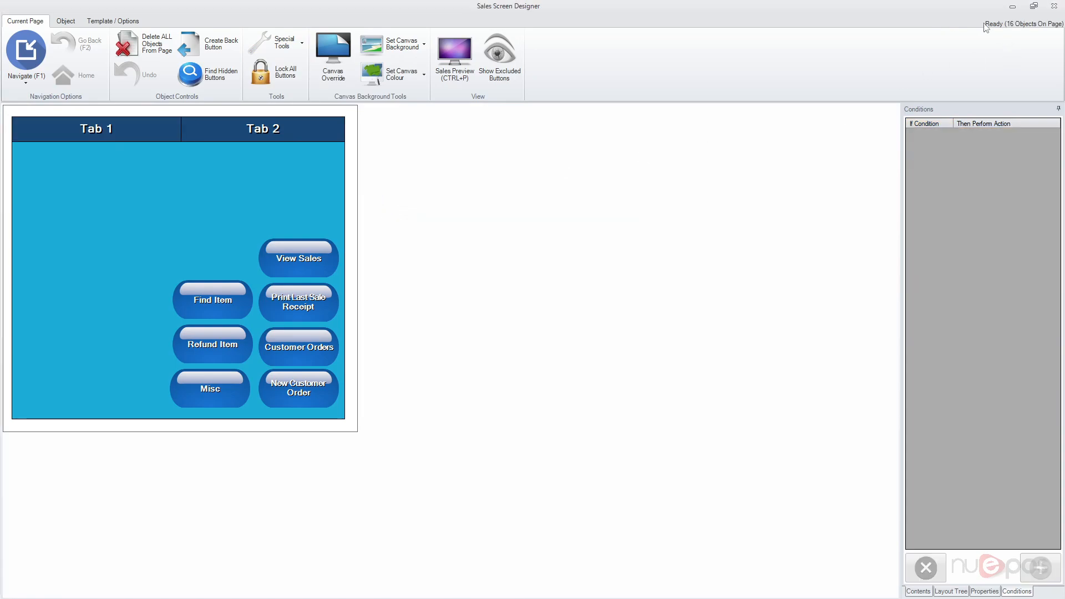
{"action": "left_click", "coordinate": [1014, 7]}
Step: Open Sales Mode, switch between the tabs to test their background colours, and exit the sales screen
{"action": "left_click", "coordinate": [162, 115]}
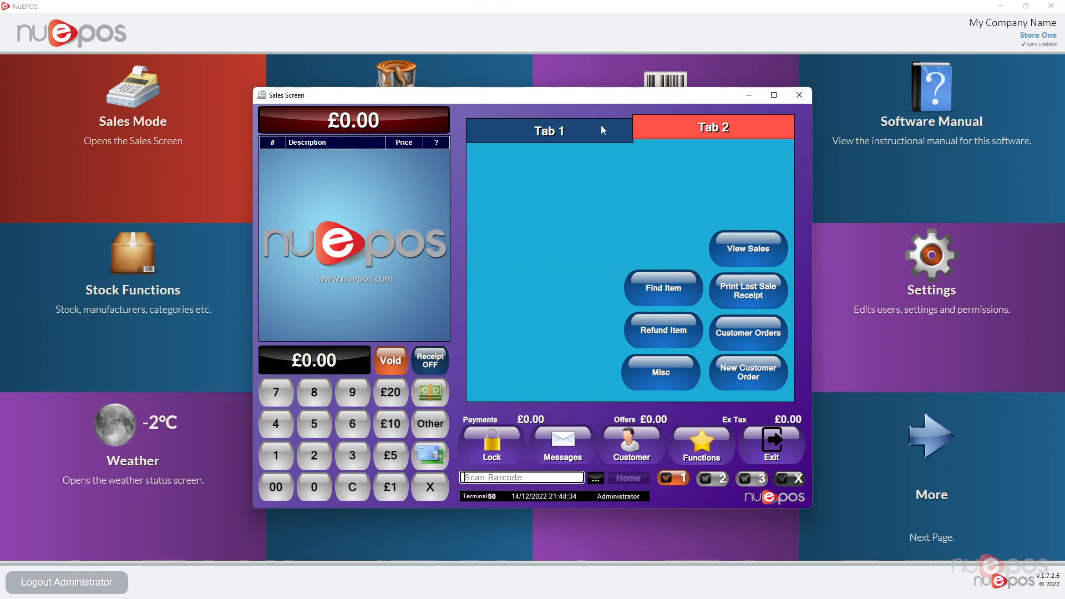
{"action": "left_click", "coordinate": [665, 129]}
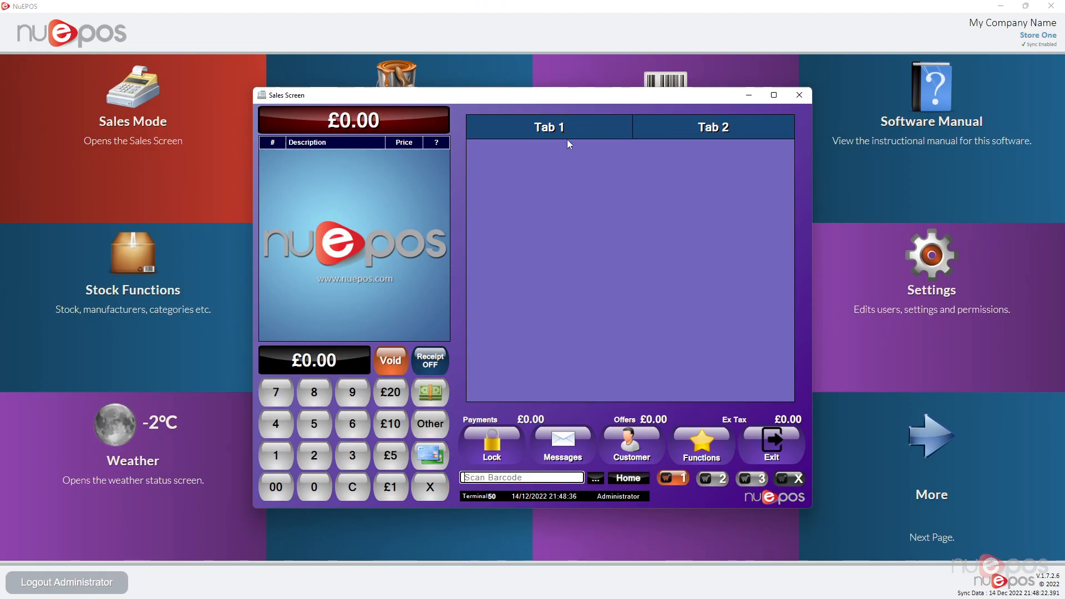
{"action": "left_click", "coordinate": [769, 438]}
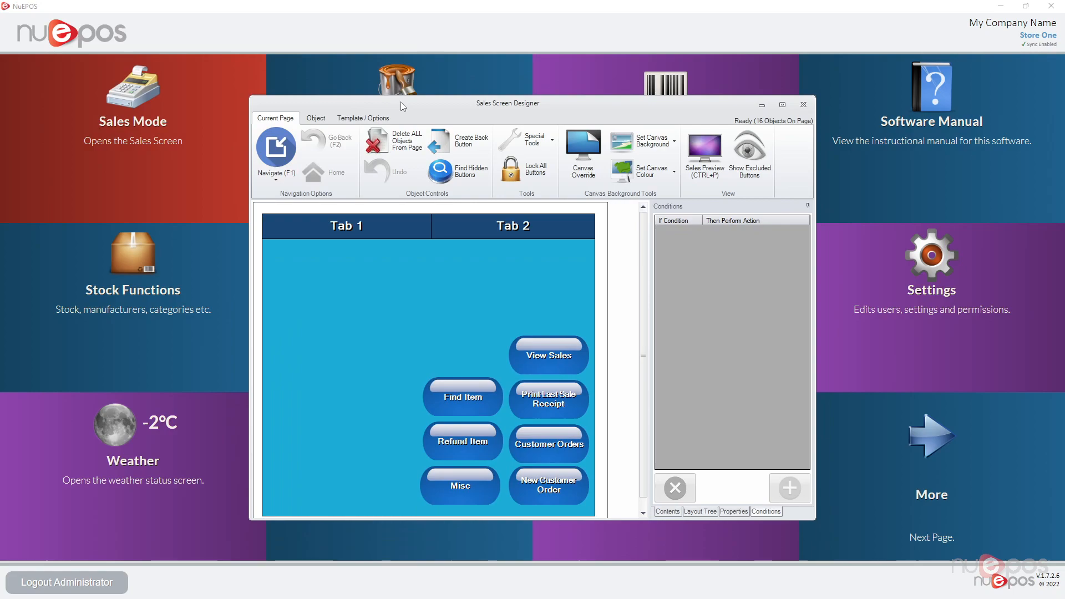
Step: Maximise the designer and look through the special object options available for Tab 1
{"action": "double_click", "coordinate": [401, 101]}
{"action": "left_click", "coordinate": [115, 134]}
{"action": "left_click", "coordinate": [65, 21]}
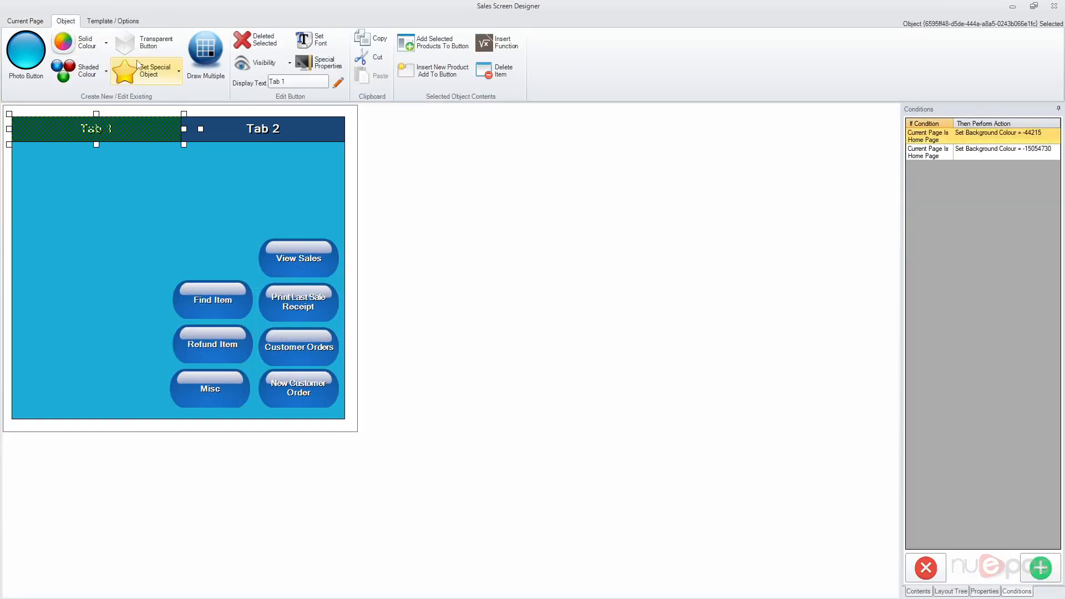
{"action": "left_click", "coordinate": [147, 70]}
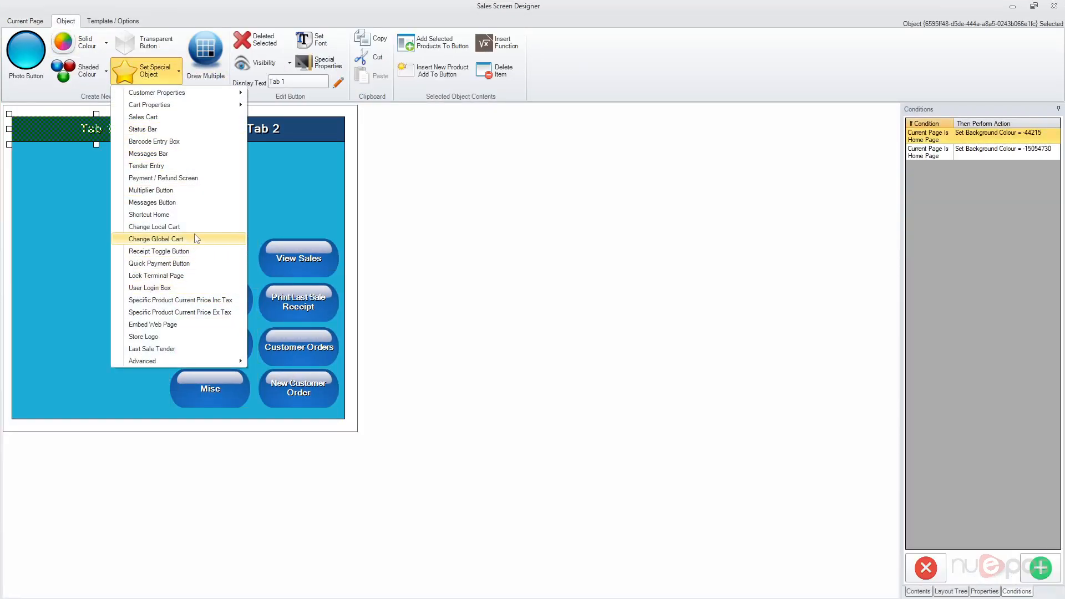
{"action": "left_click", "coordinate": [200, 218]}
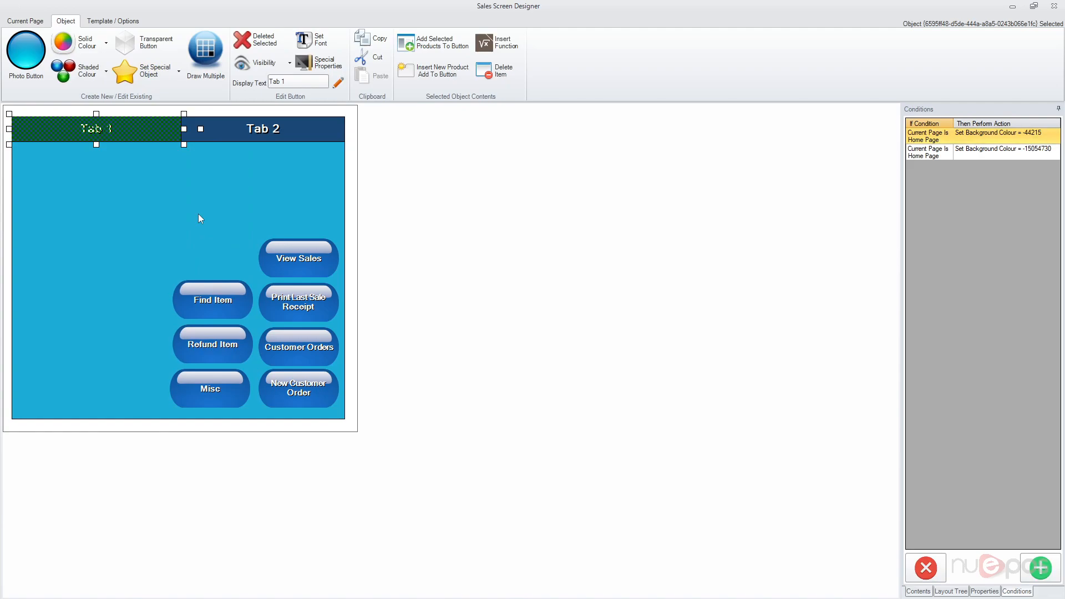
Step: Close the designer, retest the background colours in Sales Mode by switching repeatedly between Tab 1 and Tab 2, and exit
{"action": "left_click", "coordinate": [1054, 5]}
{"action": "left_click", "coordinate": [90, 118]}
{"action": "left_click", "coordinate": [659, 133]}
{"action": "left_click", "coordinate": [586, 129]}
{"action": "left_click", "coordinate": [689, 133]}
{"action": "left_click", "coordinate": [661, 133]}
{"action": "left_click", "coordinate": [693, 127]}
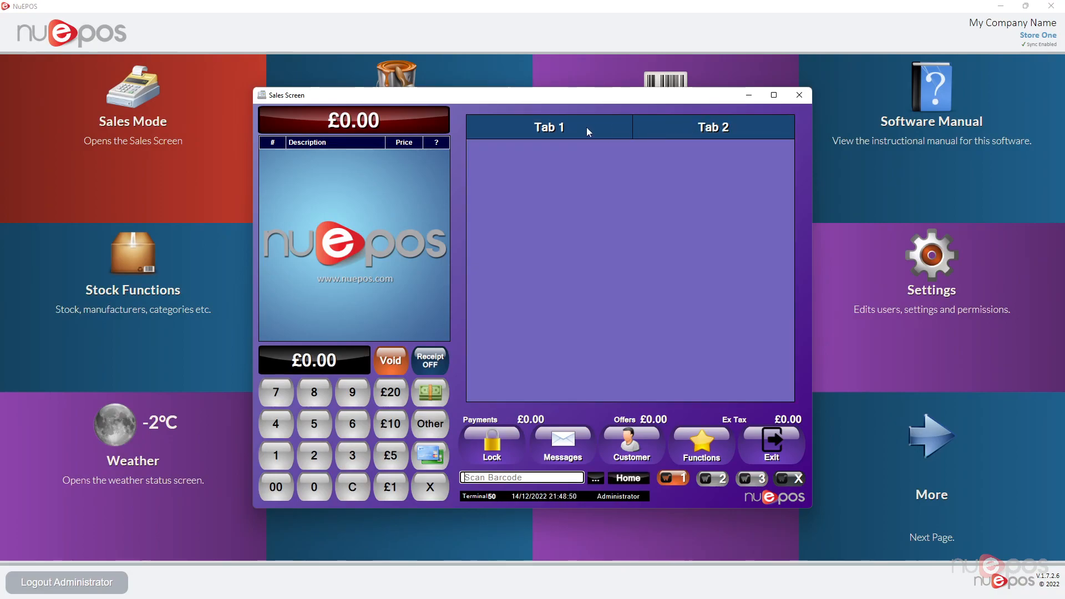
{"action": "left_click", "coordinate": [787, 448]}
Step: Reopen the Sales Screen Designer and delete Tab 1, Tab 2 and the light blue panel from the page
{"action": "left_click", "coordinate": [371, 146]}
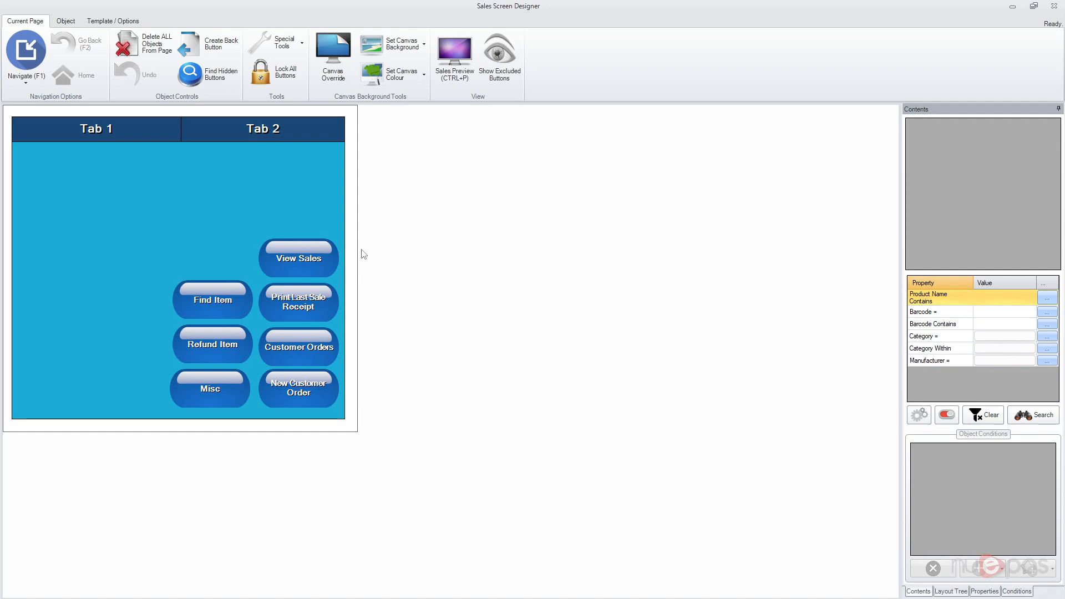
{"action": "mouse_move", "coordinate": [350, 129]}
{"action": "left_mouse_down"}
{"action": "mouse_move", "coordinate": [114, 360]}
{"action": "mouse_move", "coordinate": [160, 200]}
{"action": "mouse_move", "coordinate": [149, 189]}
{"action": "mouse_move", "coordinate": [94, 197]}
{"action": "left_mouse_up"}
{"action": "key", "text": "Delete"}
Step: Move Find Item, Refund Item and Misc above View Sales to form one column, and nudge all seven buttons slightly right and down
{"action": "left_click_drag", "start_coordinate": [248, 245], "coordinate": [159, 400]}
{"action": "mouse_move", "coordinate": [197, 387]}
{"action": "left_mouse_down"}
{"action": "mouse_move", "coordinate": [278, 189]}
{"action": "mouse_move", "coordinate": [284, 214]}
{"action": "left_mouse_up"}
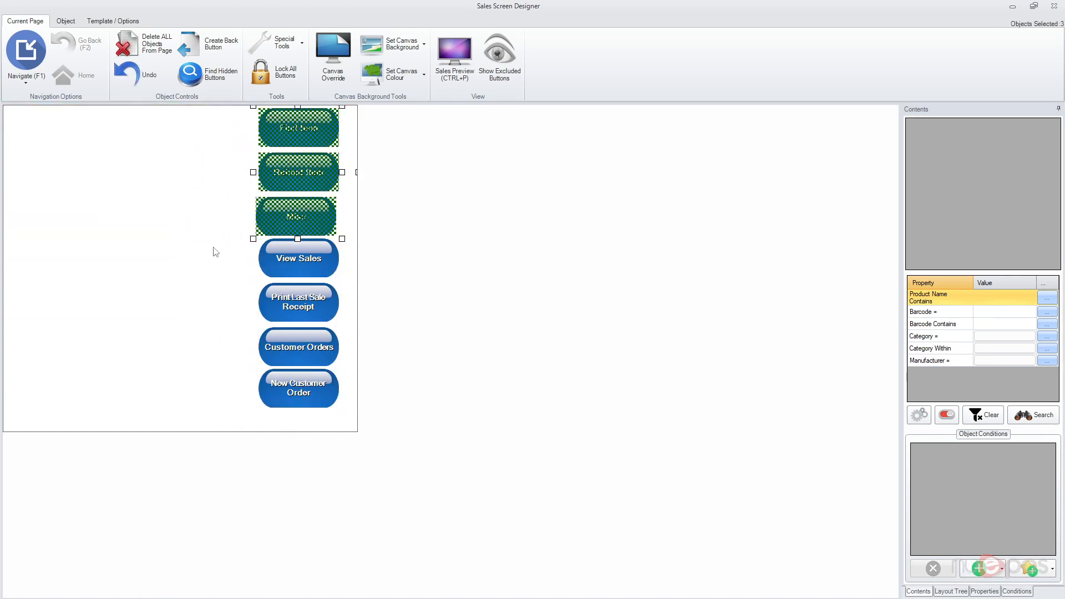
{"action": "left_click", "coordinate": [214, 247]}
{"action": "mouse_move", "coordinate": [349, 120]}
{"action": "left_mouse_down"}
{"action": "mouse_move", "coordinate": [268, 379]}
{"action": "mouse_move", "coordinate": [222, 391]}
{"action": "left_mouse_up"}
{"action": "key", "text": "Right"}
{"action": "key", "text": "Right"}
{"action": "key", "text": "Down"}
{"action": "left_click", "coordinate": [168, 197]}
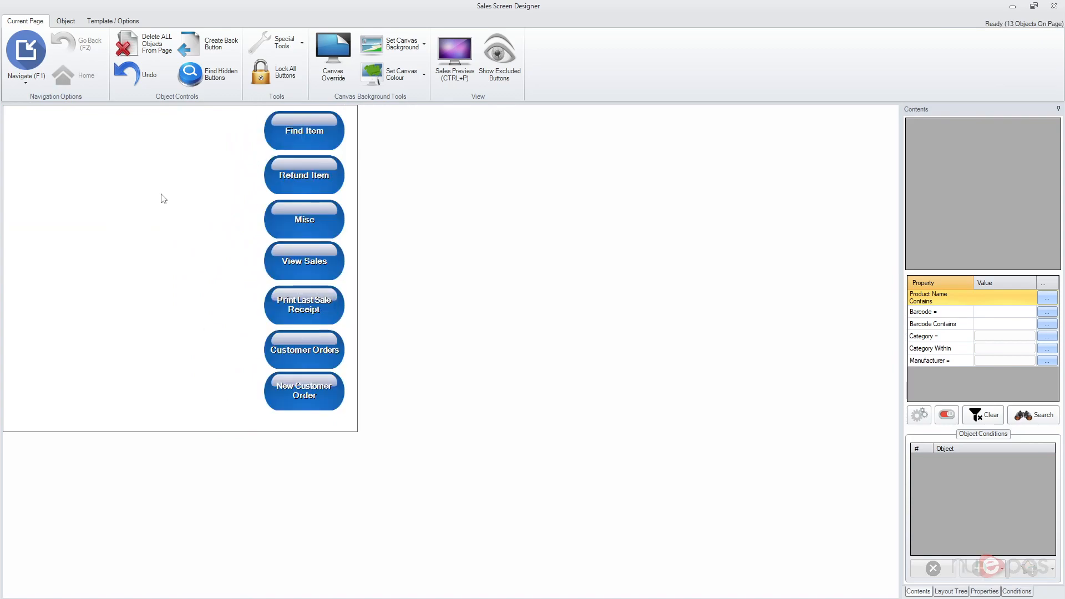
Step: Add a transparent button labelled Server Status near the canvas's lower-left corner and widen it so the text fits on one line
{"action": "left_click", "coordinate": [66, 21]}
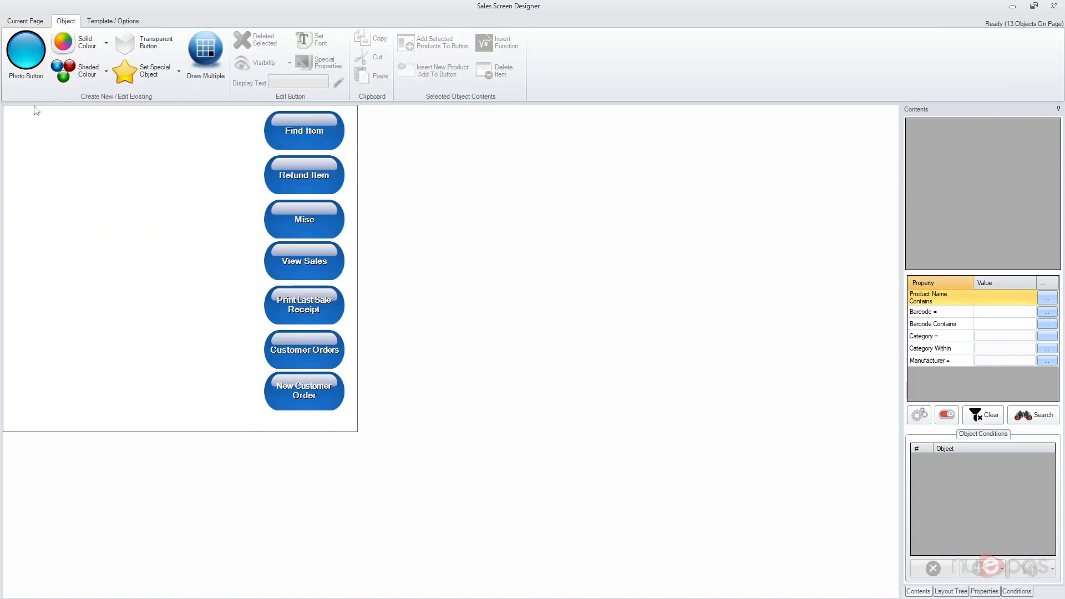
{"action": "left_click", "coordinate": [125, 71]}
{"action": "mouse_move", "coordinate": [96, 167]}
{"action": "left_mouse_down"}
{"action": "mouse_move", "coordinate": [96, 227]}
{"action": "mouse_move", "coordinate": [60, 383]}
{"action": "left_mouse_up"}
{"action": "left_click", "coordinate": [298, 83]}
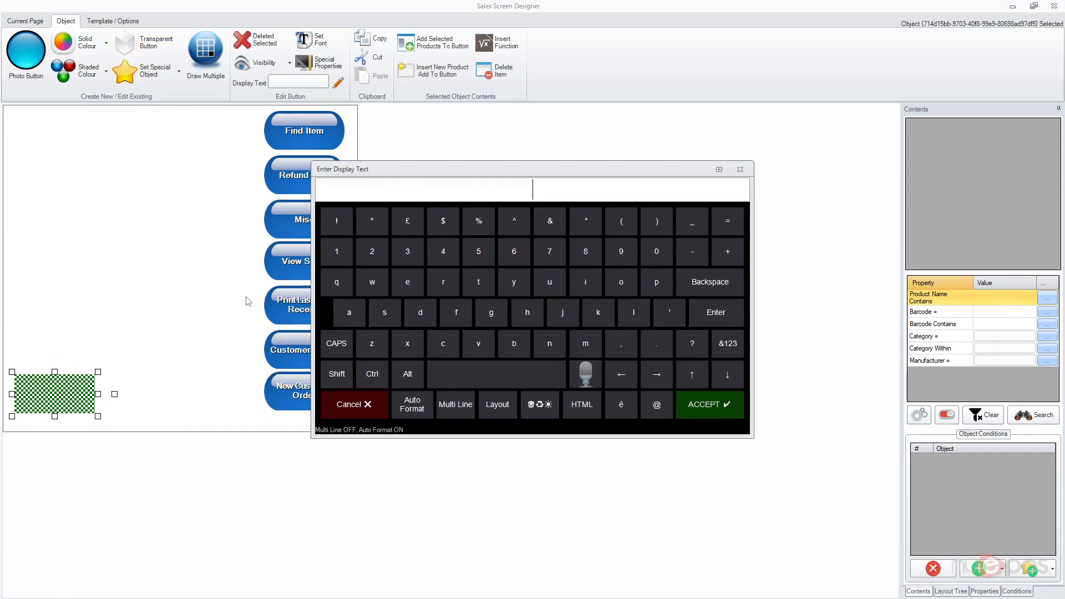
{"action": "type", "text": "Server status"}
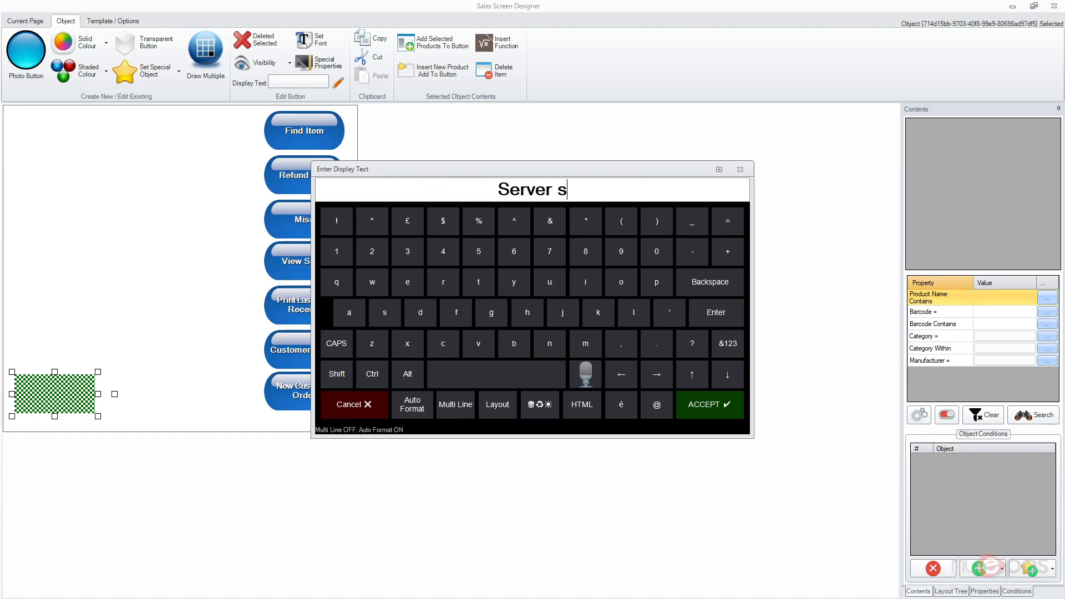
{"action": "key", "text": "Return"}
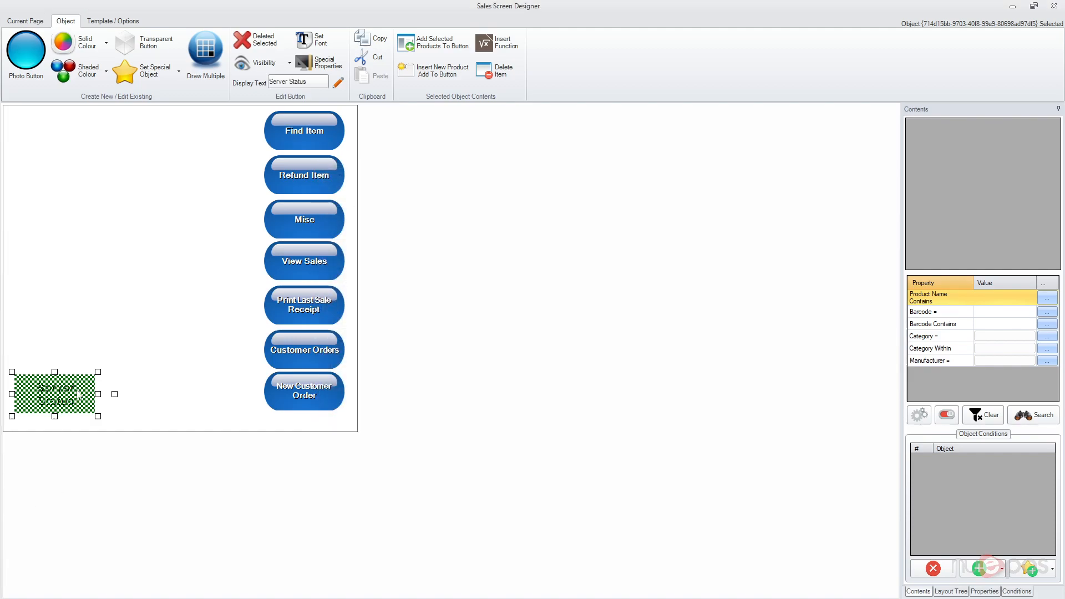
{"action": "left_click_drag", "start_coordinate": [97, 394], "coordinate": [124, 395]}
{"action": "left_click", "coordinate": [151, 400]}
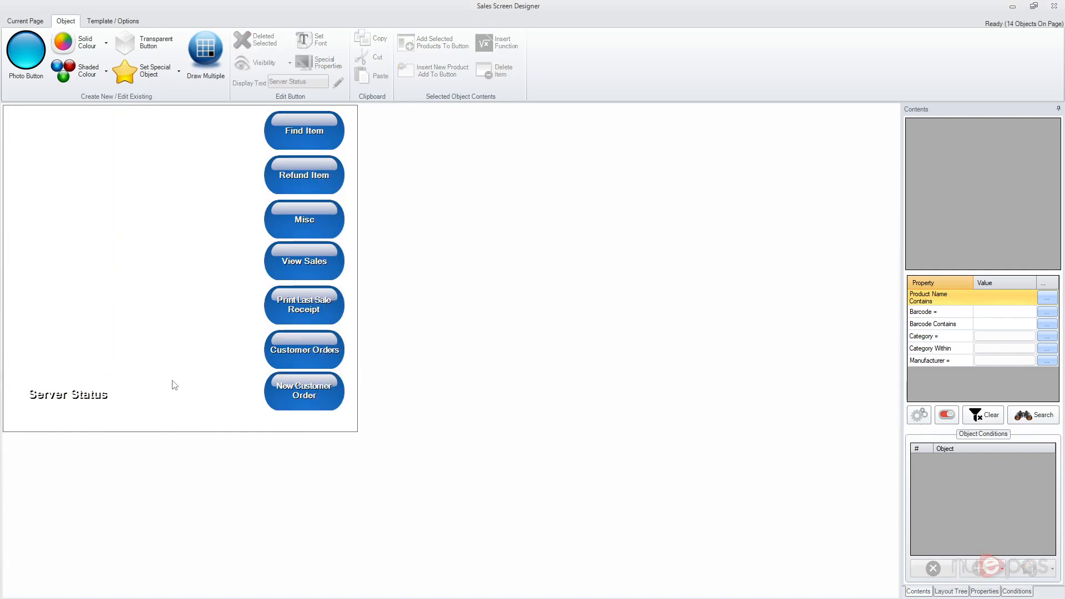
Step: Add a red glossy photo button directly to the right of the Server Status label
{"action": "left_click", "coordinate": [26, 51]}
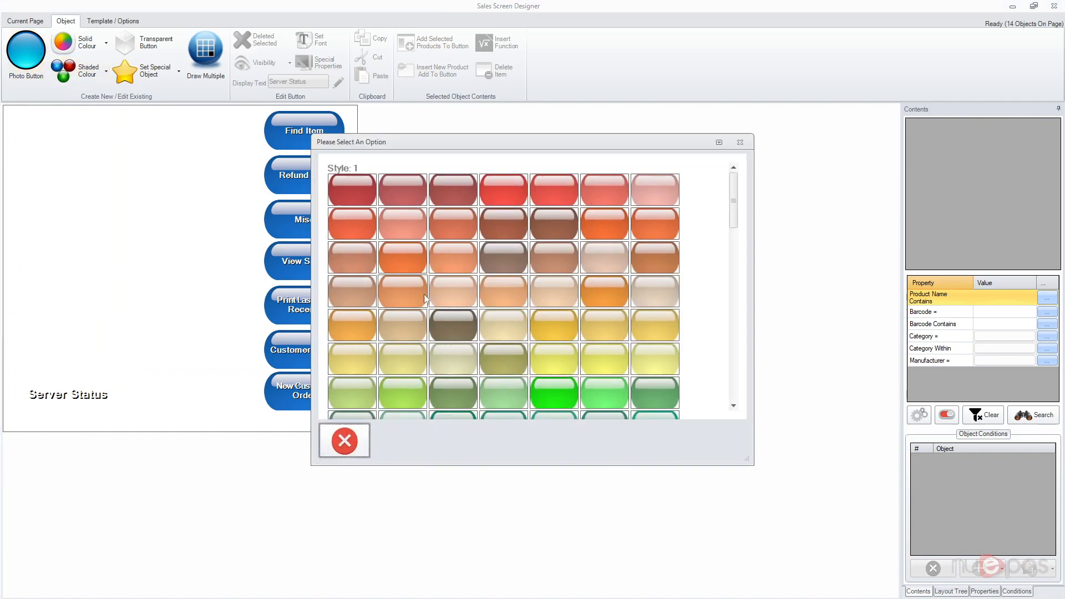
{"action": "left_click", "coordinate": [554, 185]}
{"action": "left_click_drag", "start_coordinate": [89, 180], "coordinate": [156, 394]}
{"action": "left_click", "coordinate": [173, 405]}
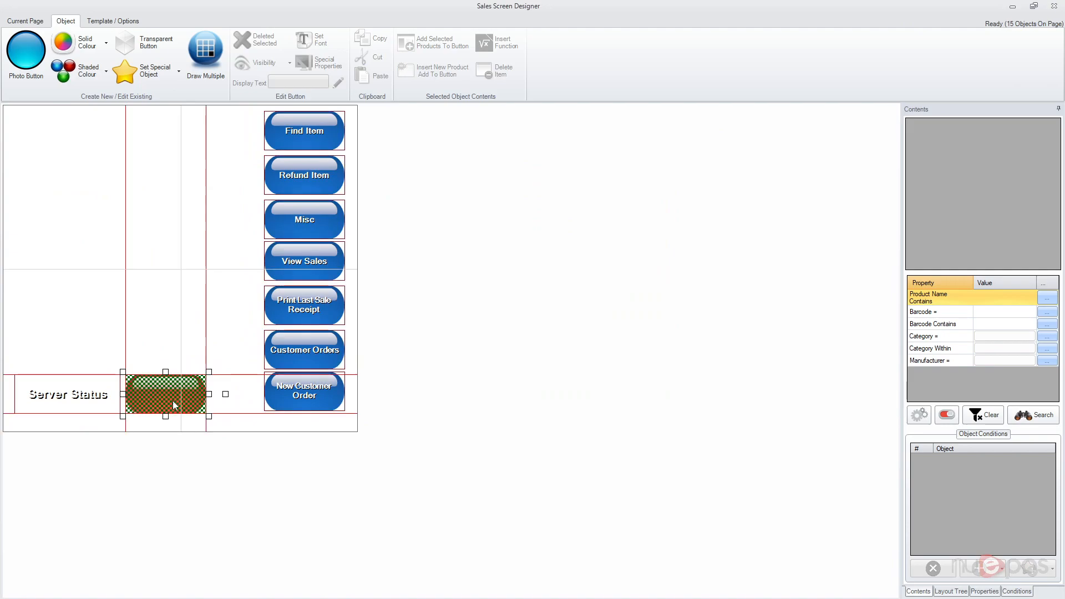
Step: Add a condition to the red button that sets its background style to 046-Electric Lime for Server Connection Available
{"action": "left_click", "coordinate": [1025, 592]}
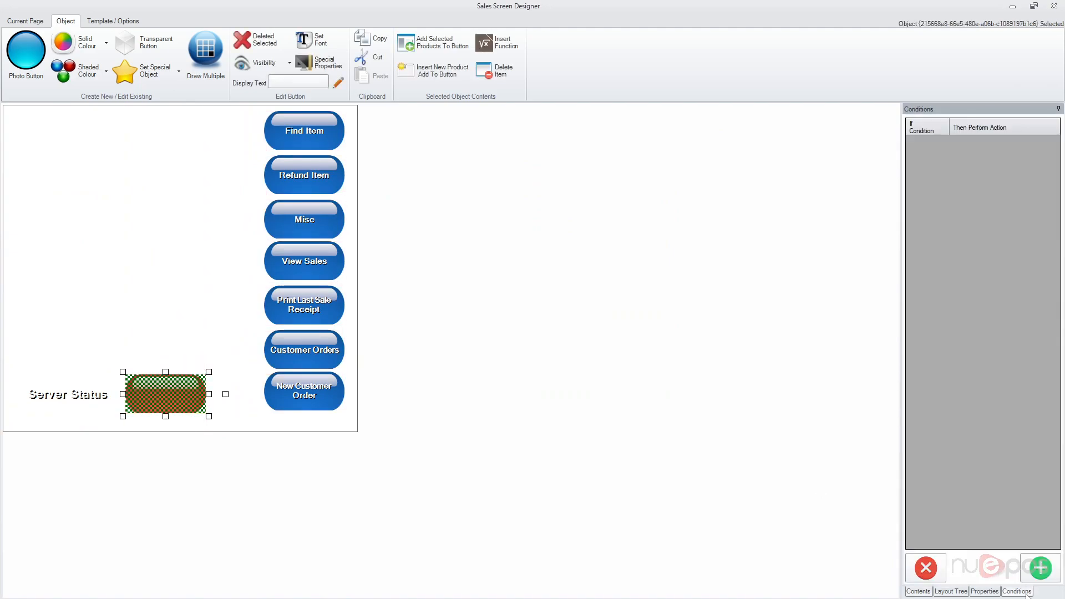
{"action": "left_click", "coordinate": [1040, 567]}
{"action": "left_click_drag", "start_coordinate": [519, 260], "coordinate": [520, 336]}
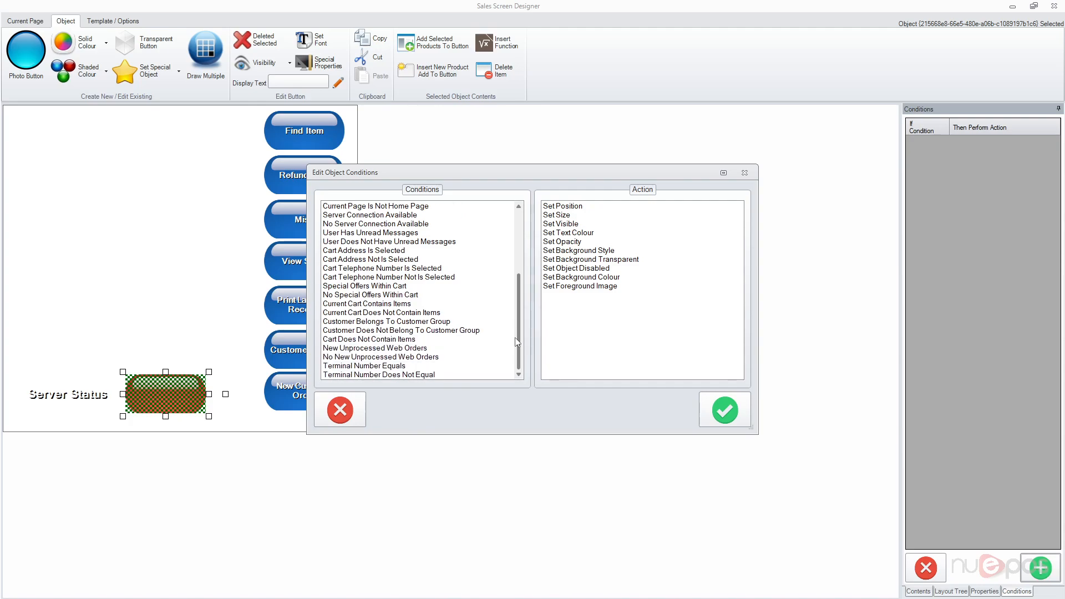
{"action": "left_click", "coordinate": [383, 330]}
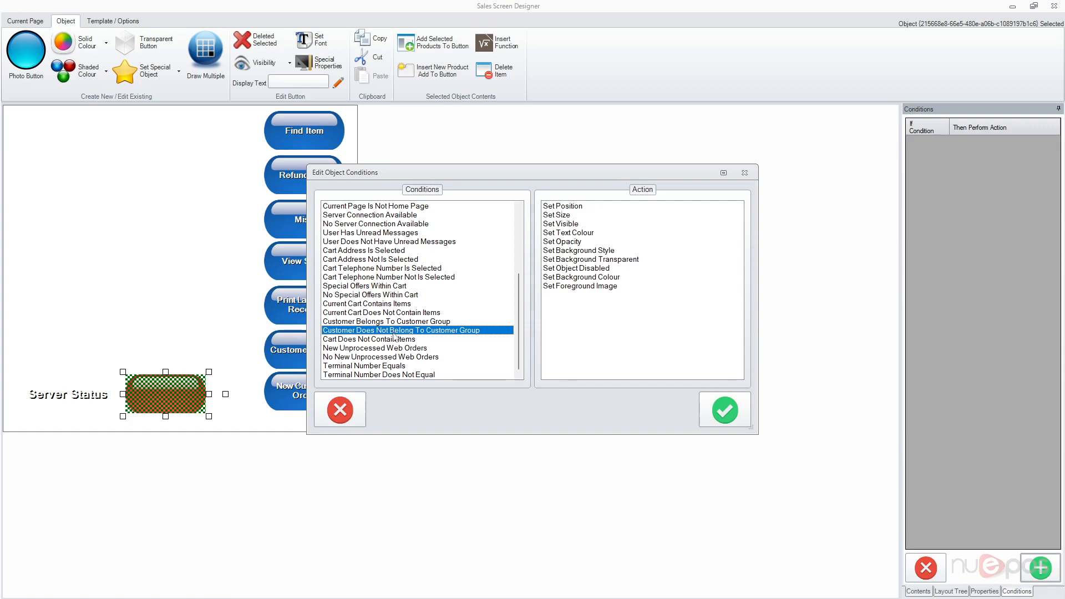
{"action": "scroll", "coordinate": [395, 336], "scroll_direction": "up", "scroll_amount": 1}
{"action": "scroll", "coordinate": [372, 318], "scroll_direction": "up", "scroll_amount": 1}
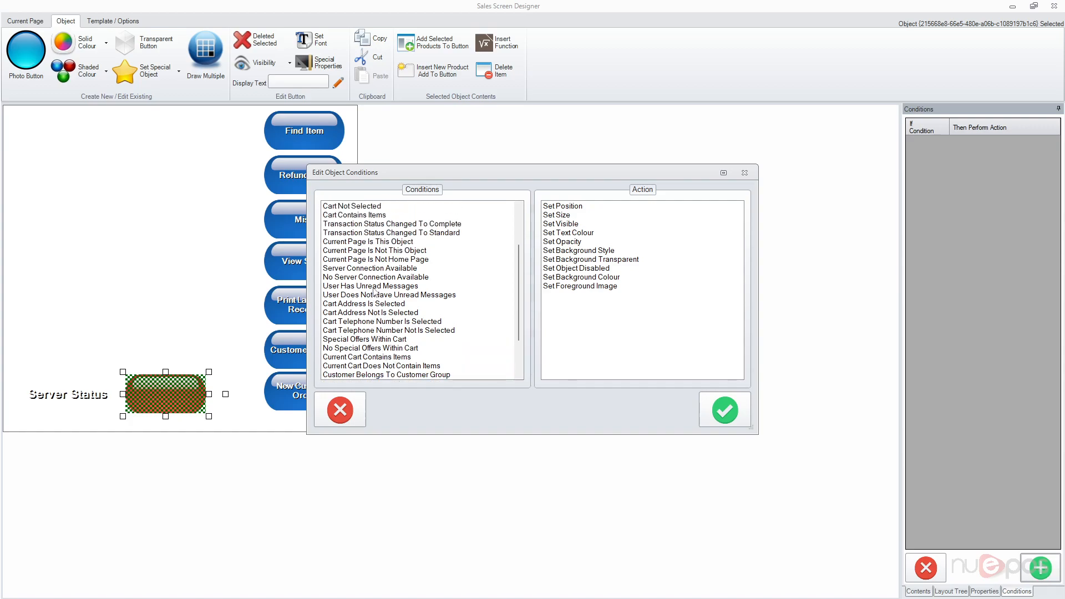
{"action": "left_click", "coordinate": [377, 278]}
{"action": "left_click", "coordinate": [377, 271]}
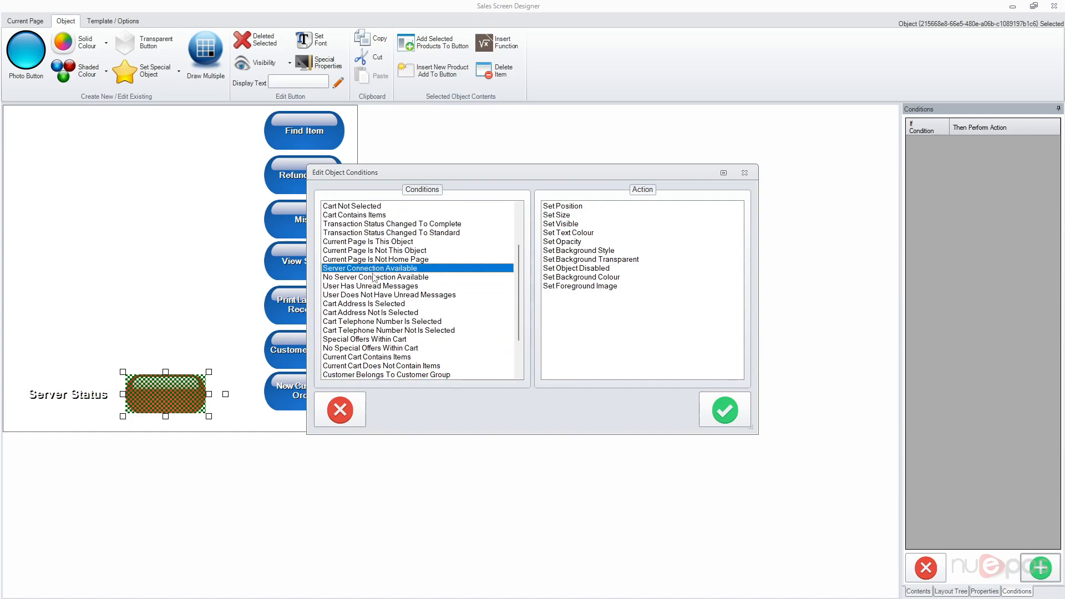
{"action": "left_click", "coordinate": [612, 251]}
{"action": "left_click", "coordinate": [724, 410]}
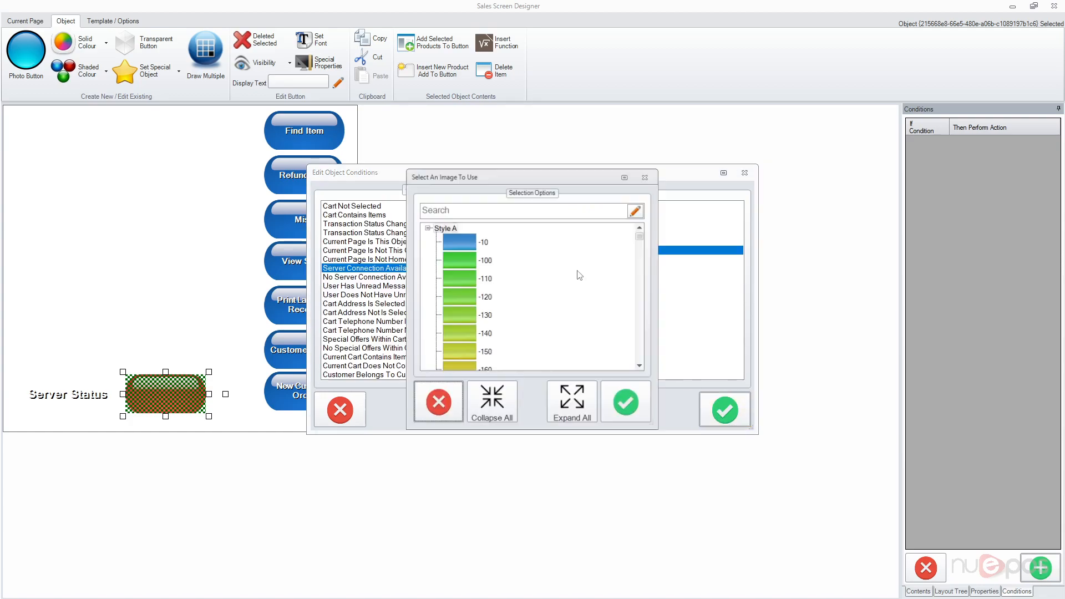
{"action": "left_click_drag", "start_coordinate": [643, 239], "coordinate": [645, 291]}
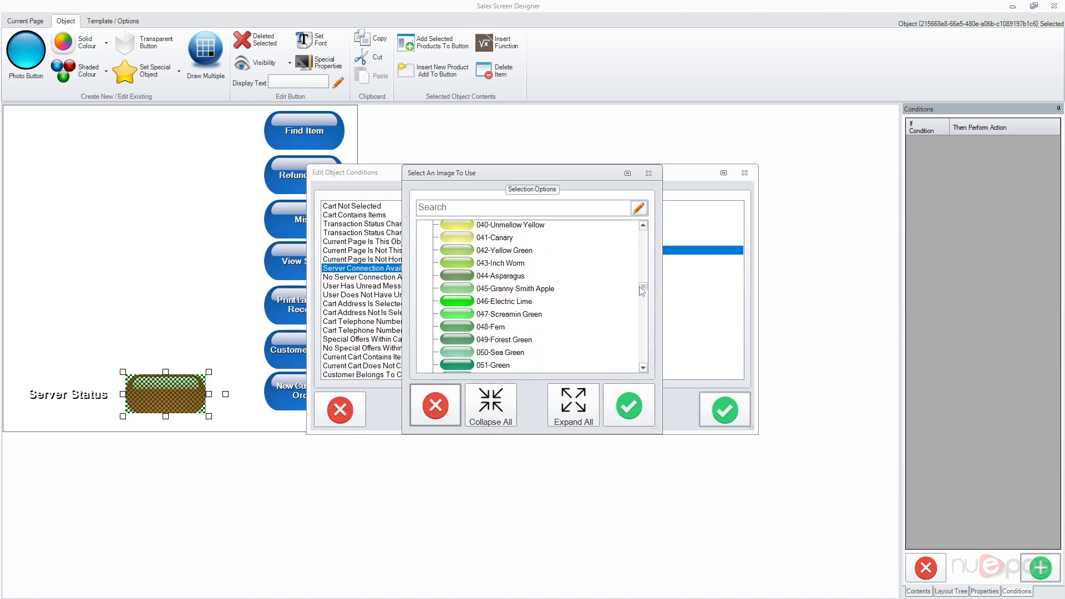
{"action": "left_click", "coordinate": [462, 302]}
{"action": "left_click", "coordinate": [629, 408]}
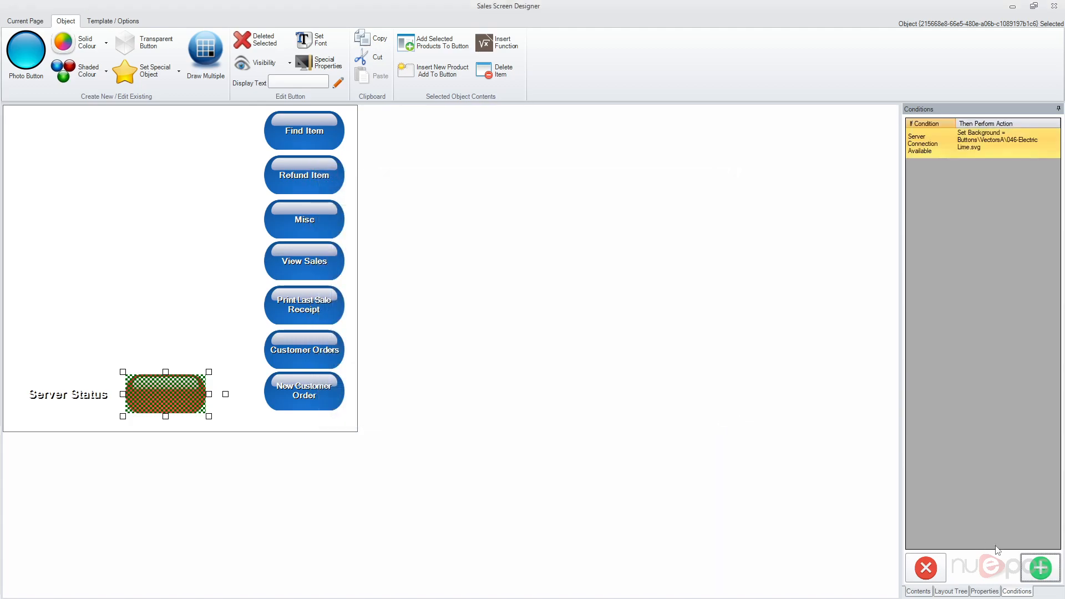
Step: Add a second condition to the red button that sets its background style to 003-Red Orange for No Server Connection Available
{"action": "left_click", "coordinate": [1040, 567]}
{"action": "left_click", "coordinate": [393, 339]}
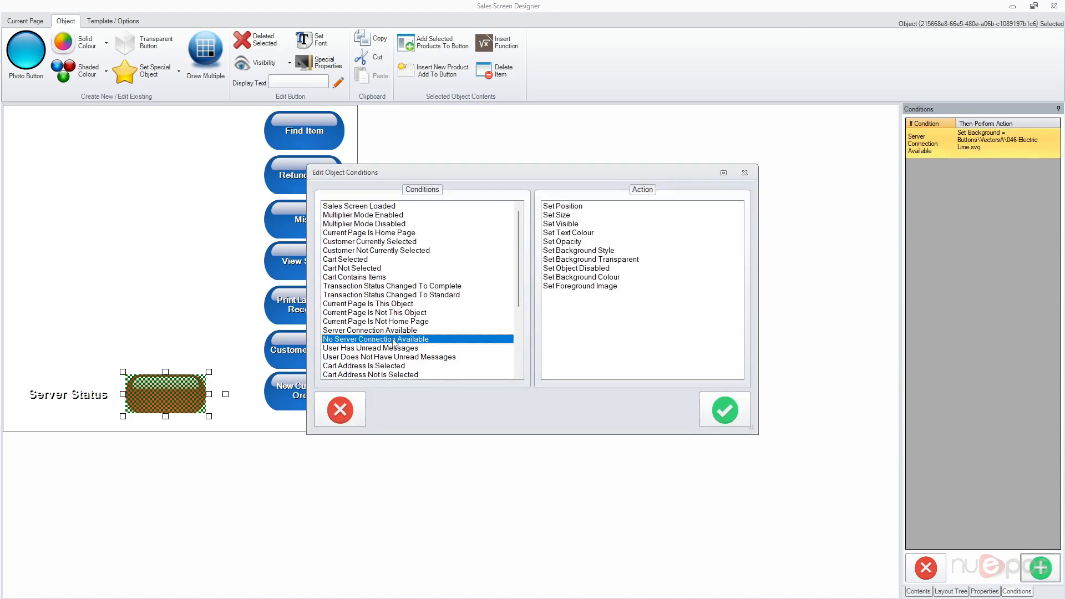
{"action": "left_click", "coordinate": [601, 252]}
{"action": "left_click", "coordinate": [725, 411]}
{"action": "left_click_drag", "start_coordinate": [644, 236], "coordinate": [643, 271]}
{"action": "left_click", "coordinate": [486, 284]}
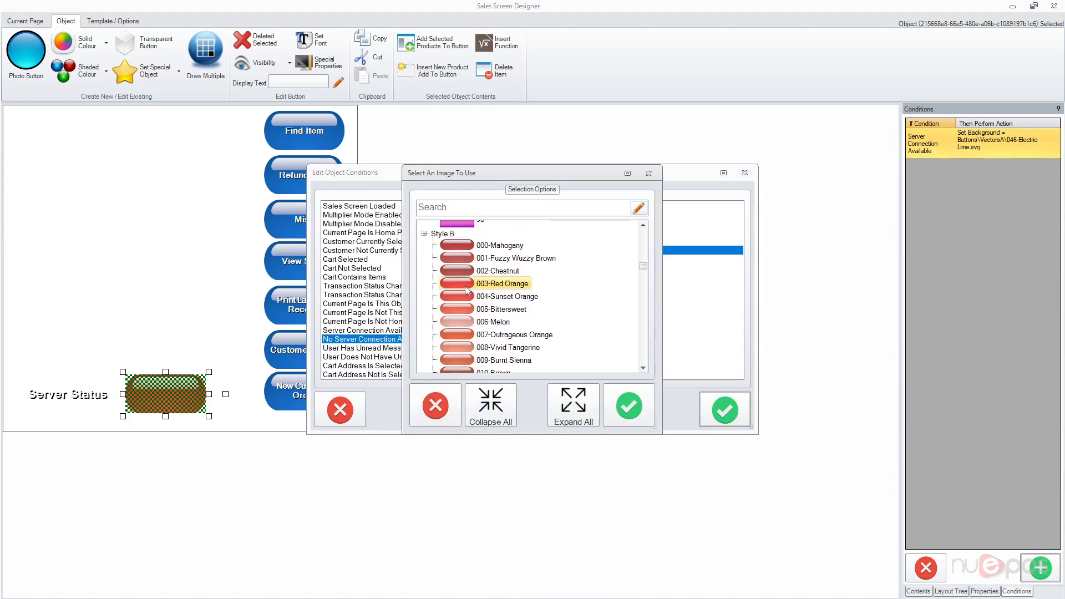
{"action": "left_click", "coordinate": [629, 408]}
{"action": "left_click", "coordinate": [212, 239]}
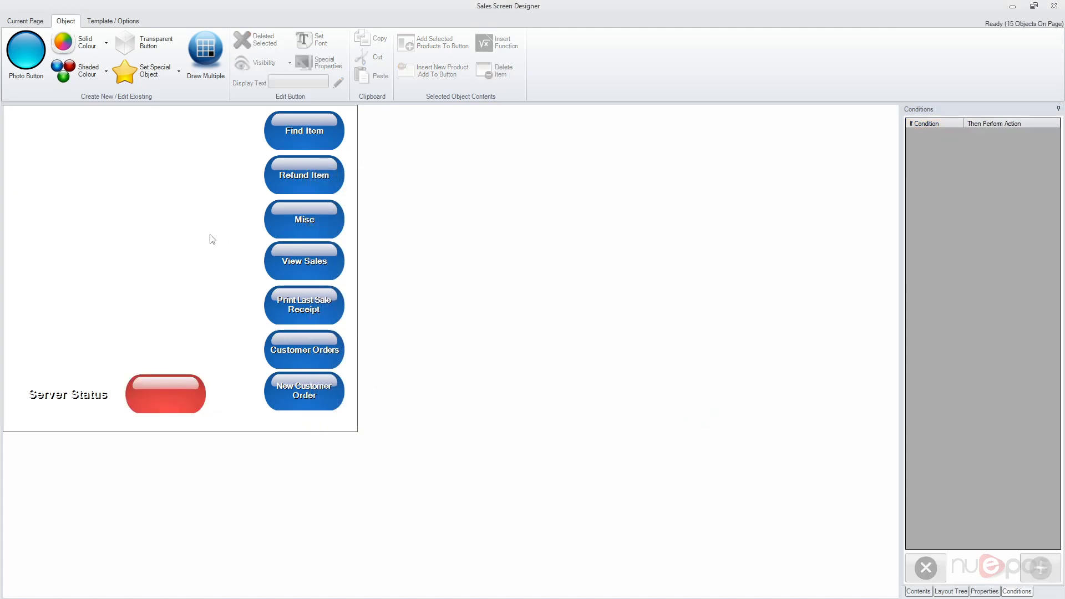
Step: Close the designer, check the server status indicator's colour in Sales Mode, and exit the sales screen
{"action": "left_click", "coordinate": [1053, 6]}
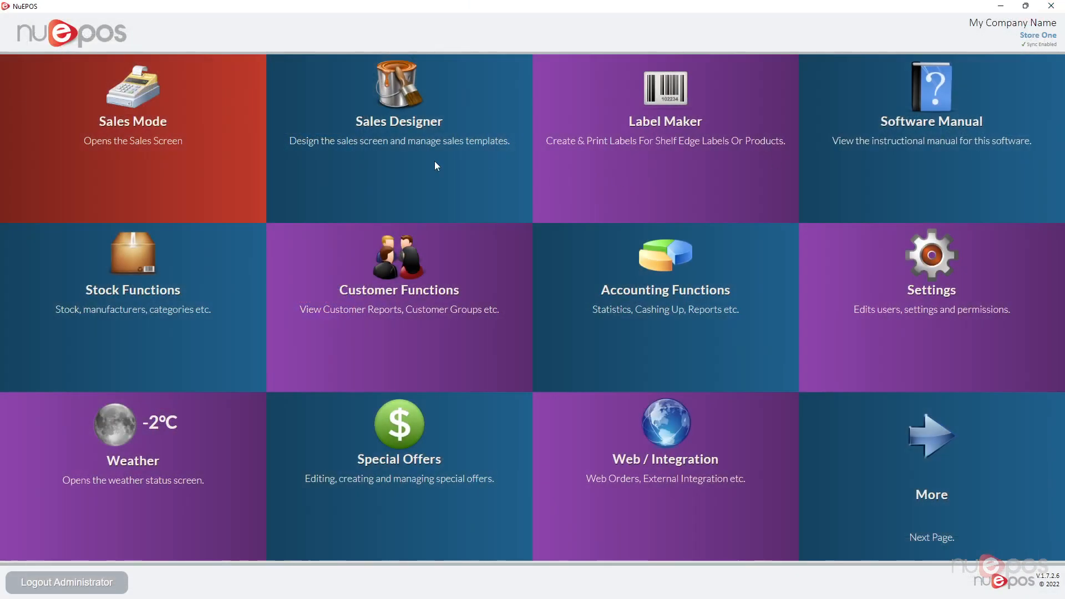
{"action": "left_click", "coordinate": [122, 111]}
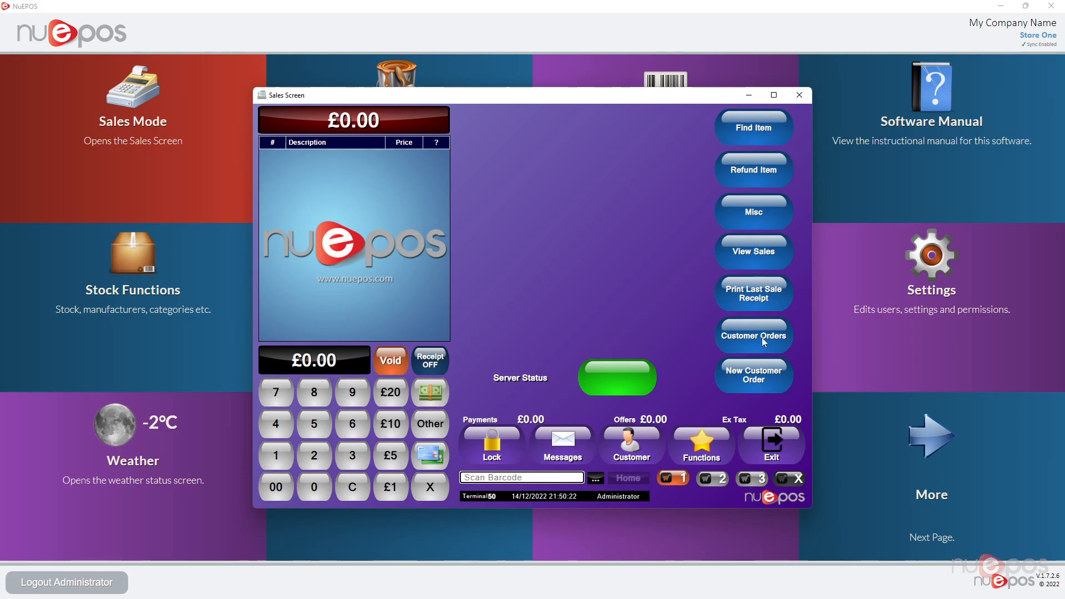
{"action": "left_click", "coordinate": [777, 444]}
Step: Open the sales designer and examine the new and no new unprocessed web order conditions available for the Customer Orders button
{"action": "left_click", "coordinate": [392, 125]}
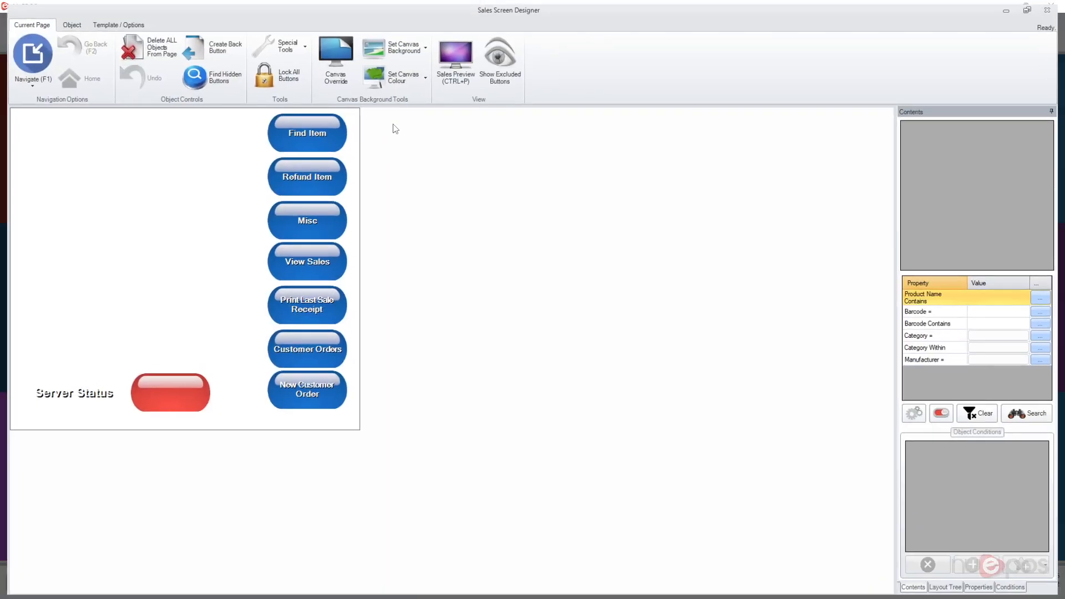
{"action": "left_click", "coordinate": [316, 351]}
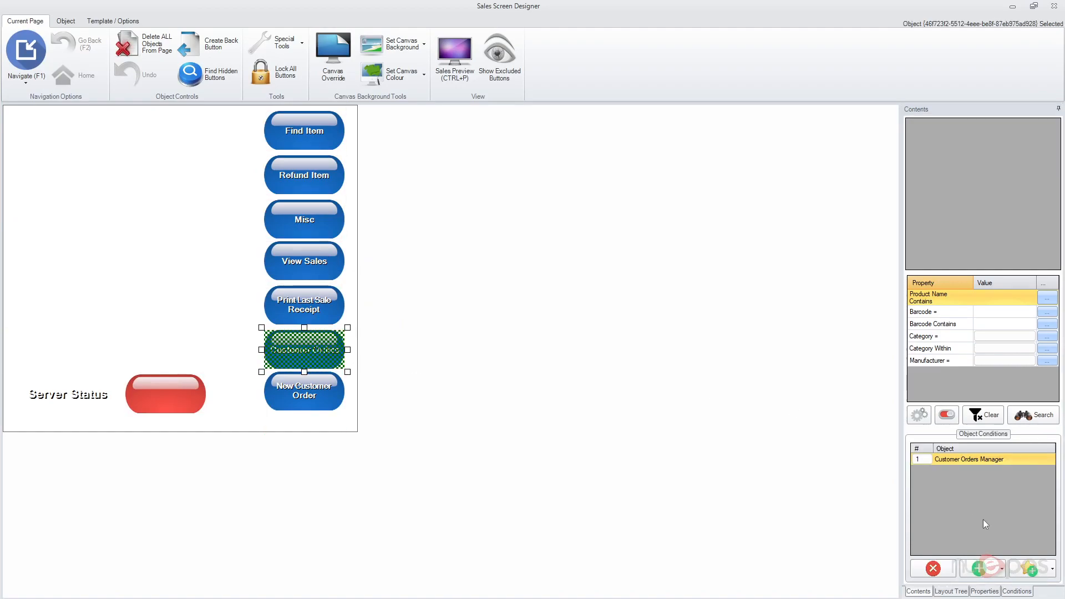
{"action": "left_click", "coordinate": [1018, 591]}
{"action": "left_click", "coordinate": [1040, 567]}
{"action": "scroll", "coordinate": [382, 359], "scroll_direction": "down", "scroll_amount": 5}
{"action": "left_click", "coordinate": [357, 350]}
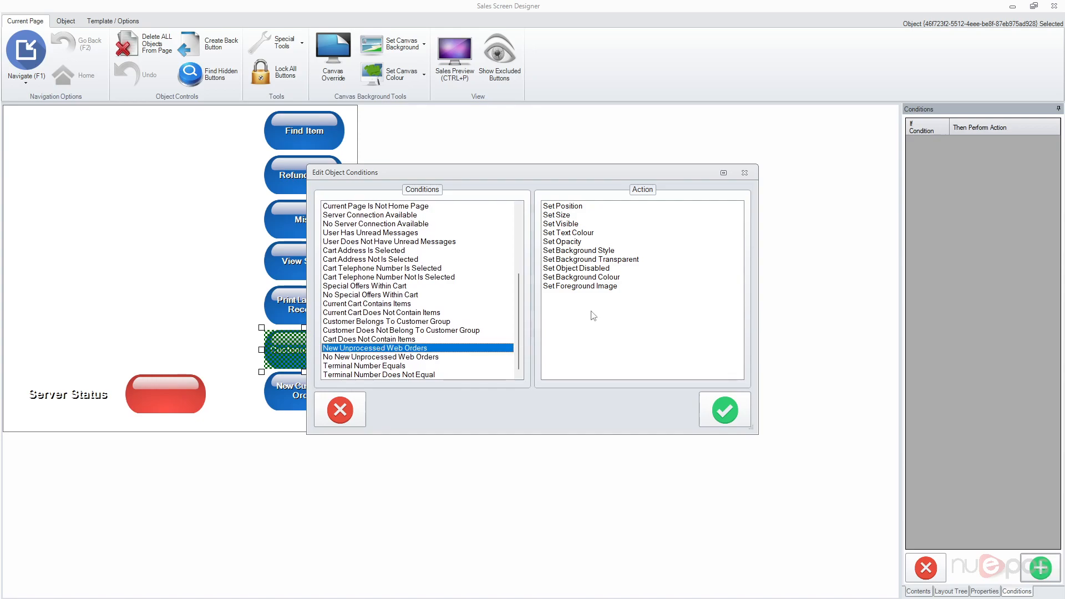
{"action": "left_click", "coordinate": [420, 357]}
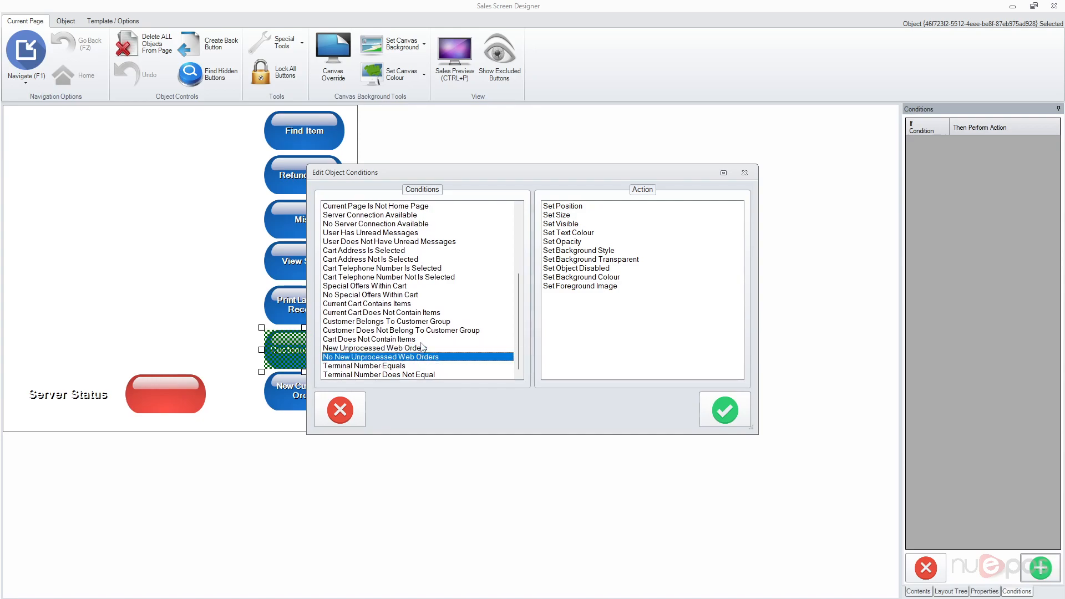
Step: Review the Cart Selected, Cart Not Selected and Cart Contains Items conditions, and close the designer without adding a condition
{"action": "scroll", "coordinate": [416, 348], "scroll_direction": "up", "scroll_amount": 5}
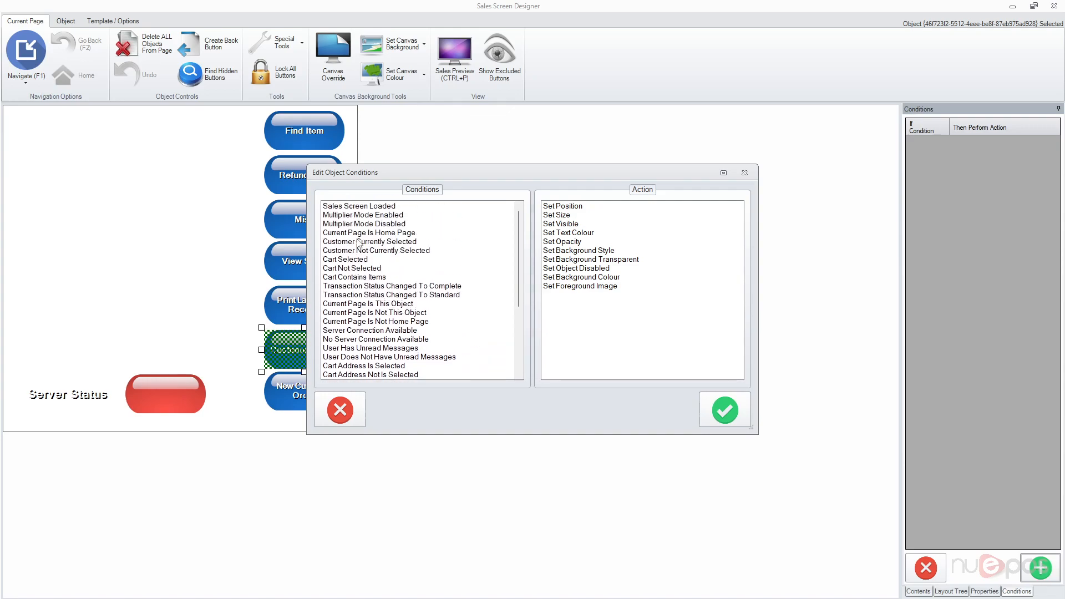
{"action": "left_click", "coordinate": [351, 261]}
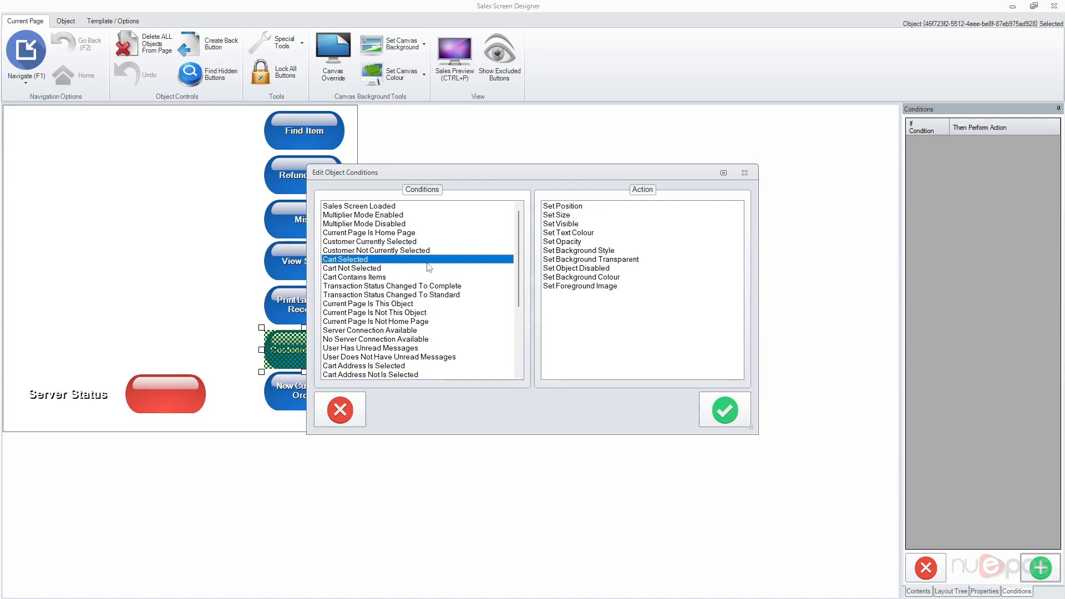
{"action": "left_click", "coordinate": [355, 269]}
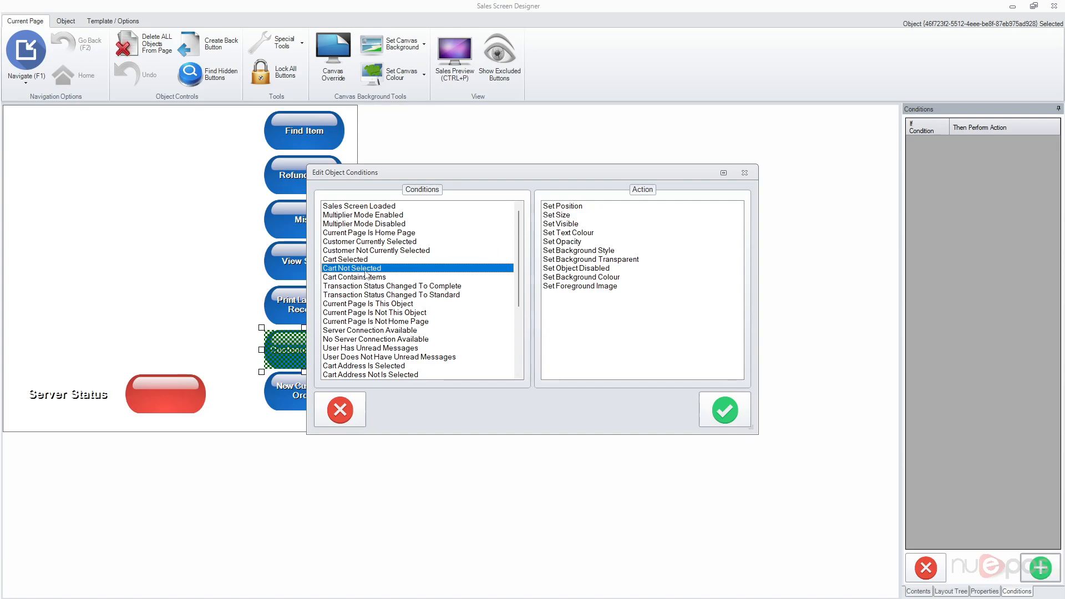
{"action": "left_click", "coordinate": [367, 279]}
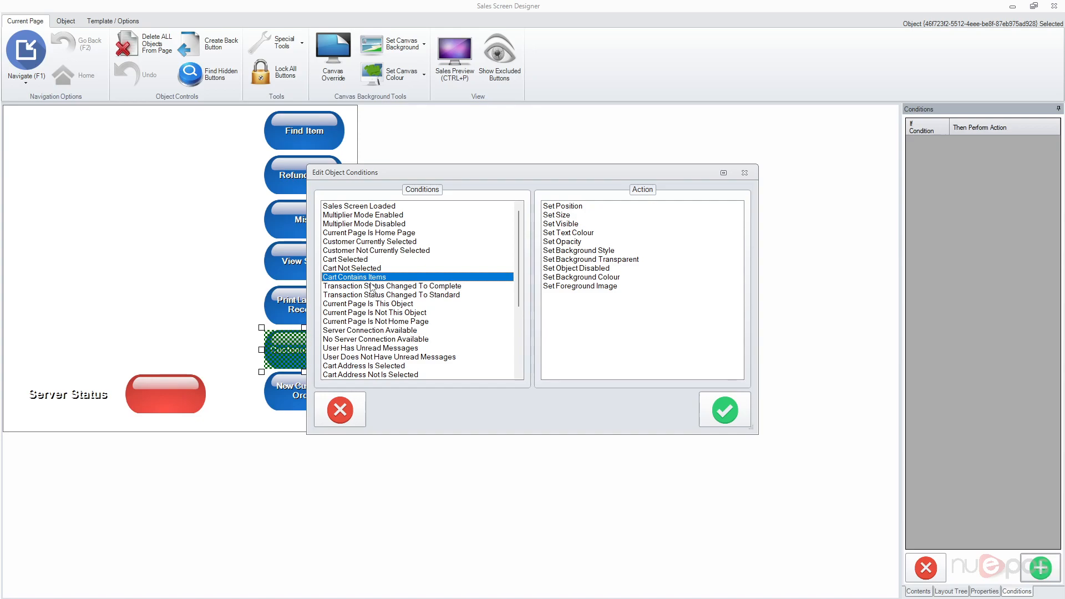
{"action": "scroll", "coordinate": [371, 287], "scroll_direction": "down", "scroll_amount": 5}
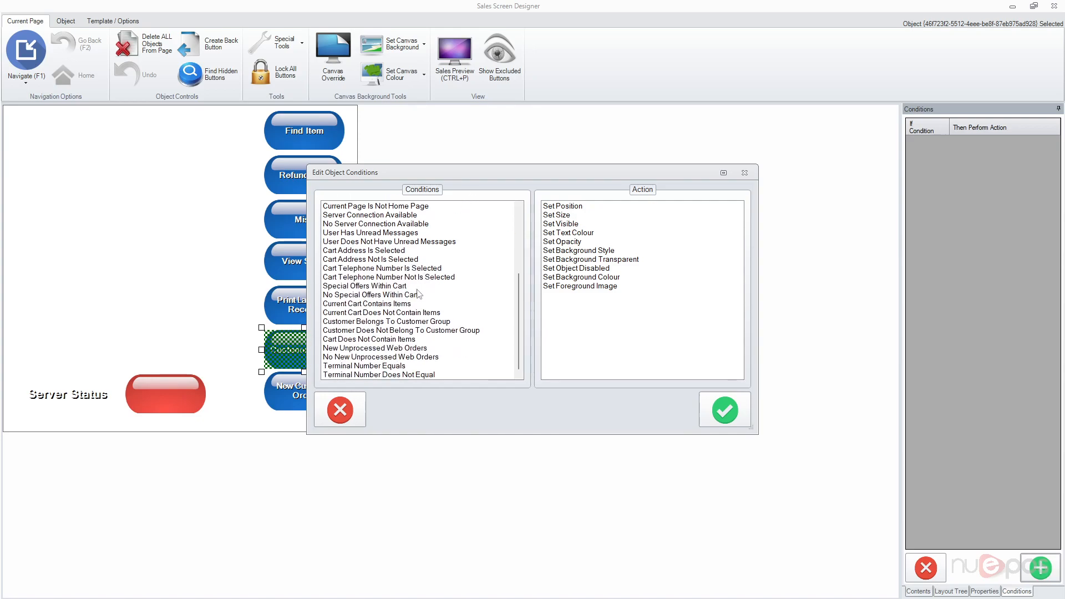
{"action": "left_click", "coordinate": [360, 411]}
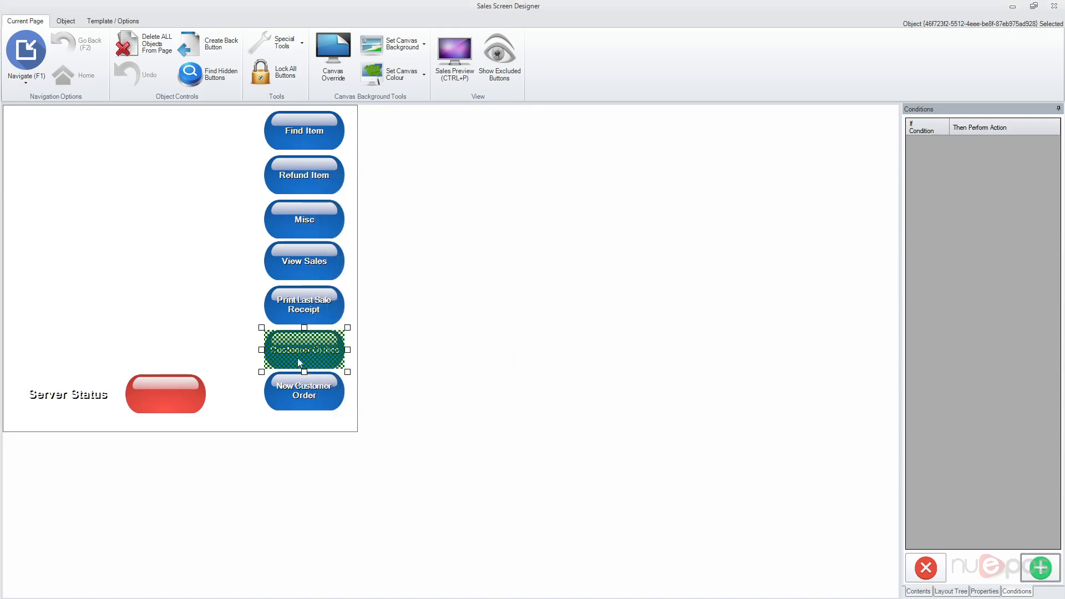
{"action": "left_click", "coordinate": [182, 273]}
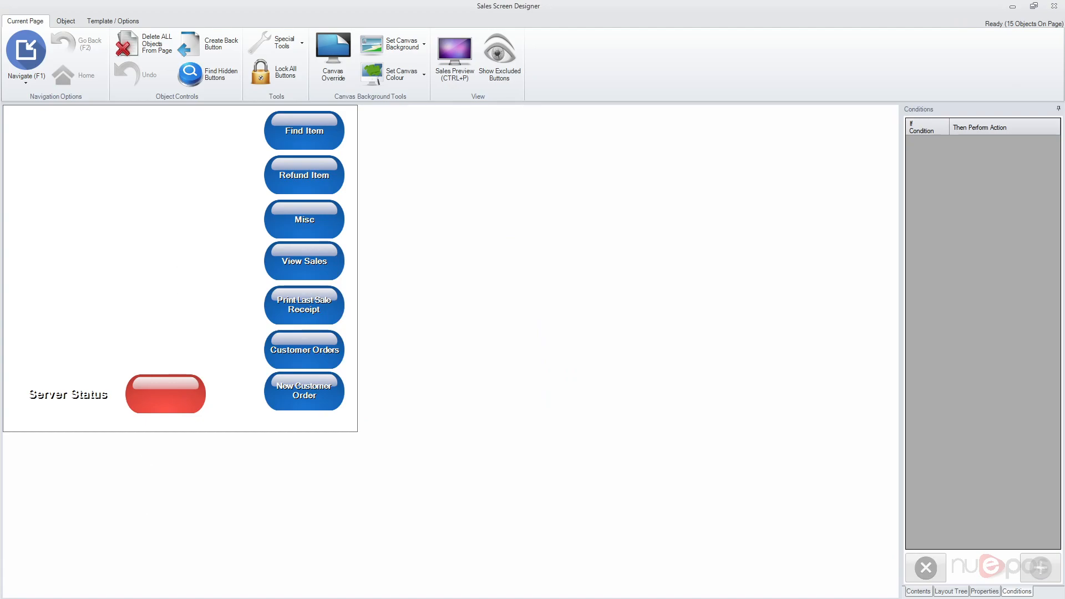
{"action": "left_click", "coordinate": [1054, 5]}
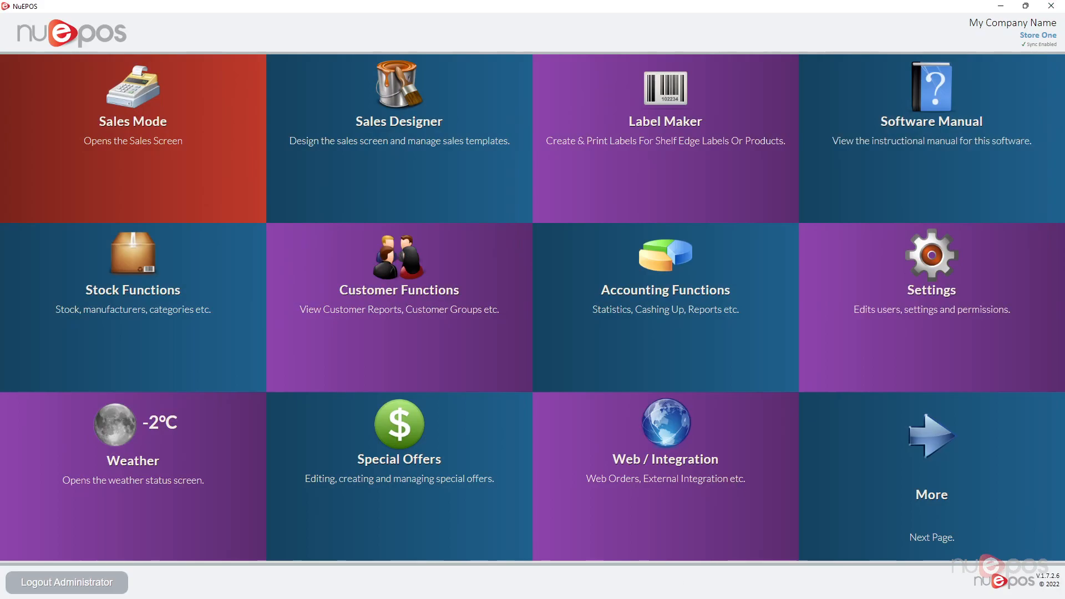